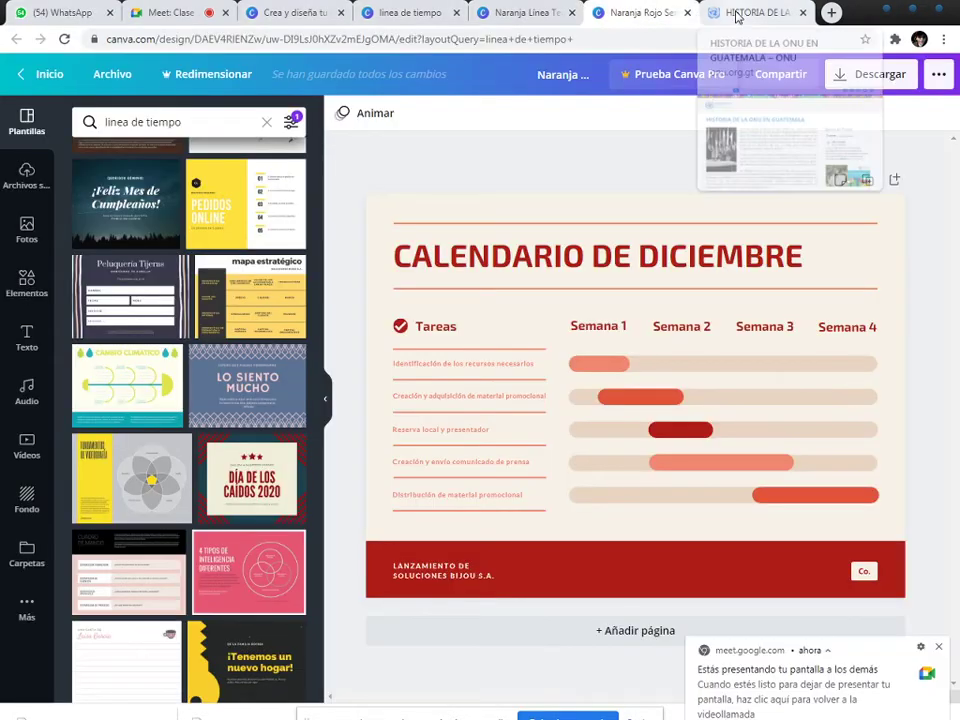
Open a new browser tab and dismiss the screen-sharing notification
{"action": "left_click", "coordinate": [736, 14]}
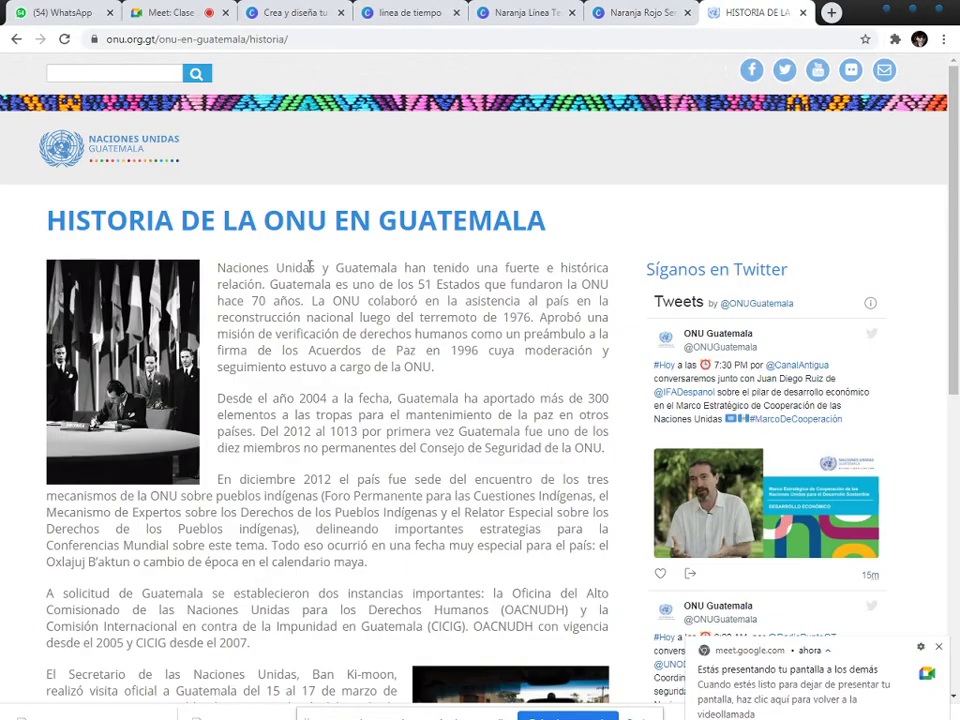
{"action": "left_click", "coordinate": [829, 13]}
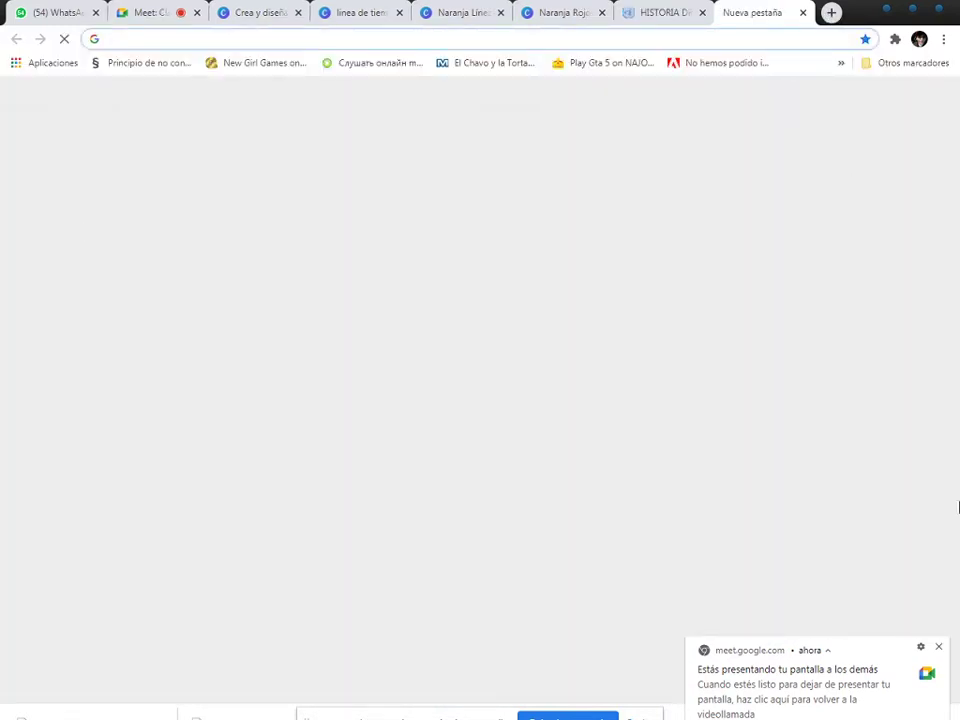
{"action": "left_click", "coordinate": [941, 648]}
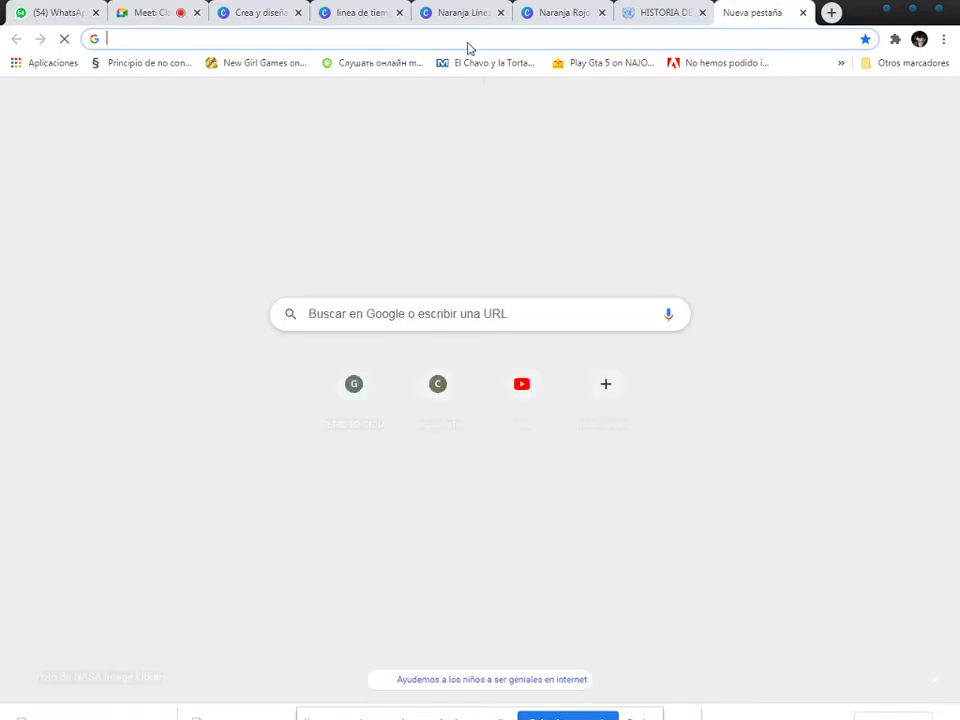
{"action": "key", "text": "ctrl+shift+Tab"}
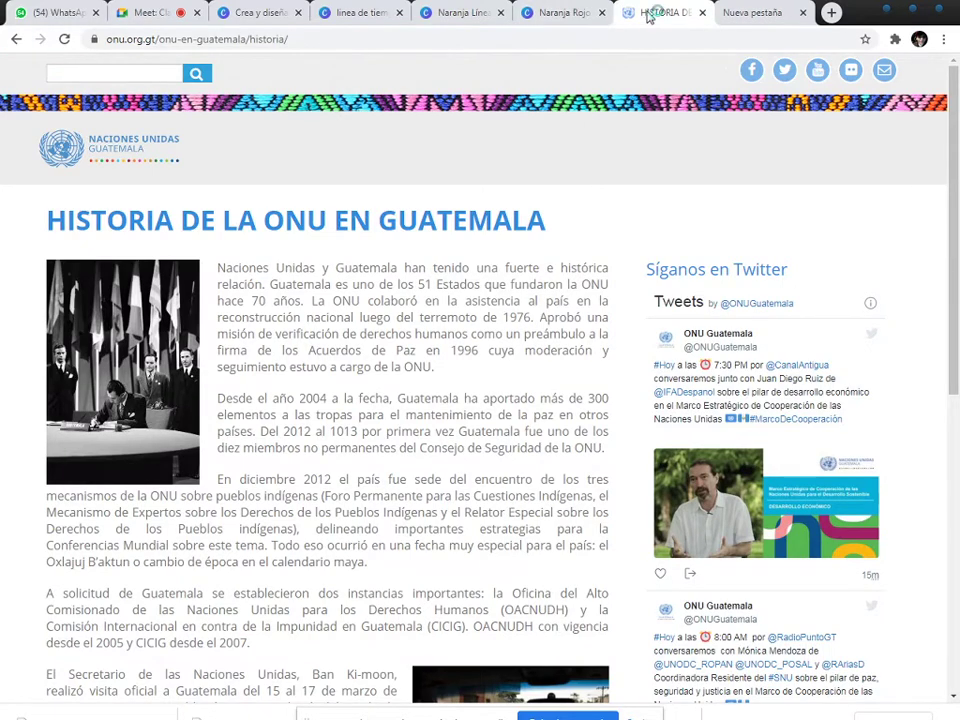
{"action": "key", "text": "ctrl+shift+Tab"}
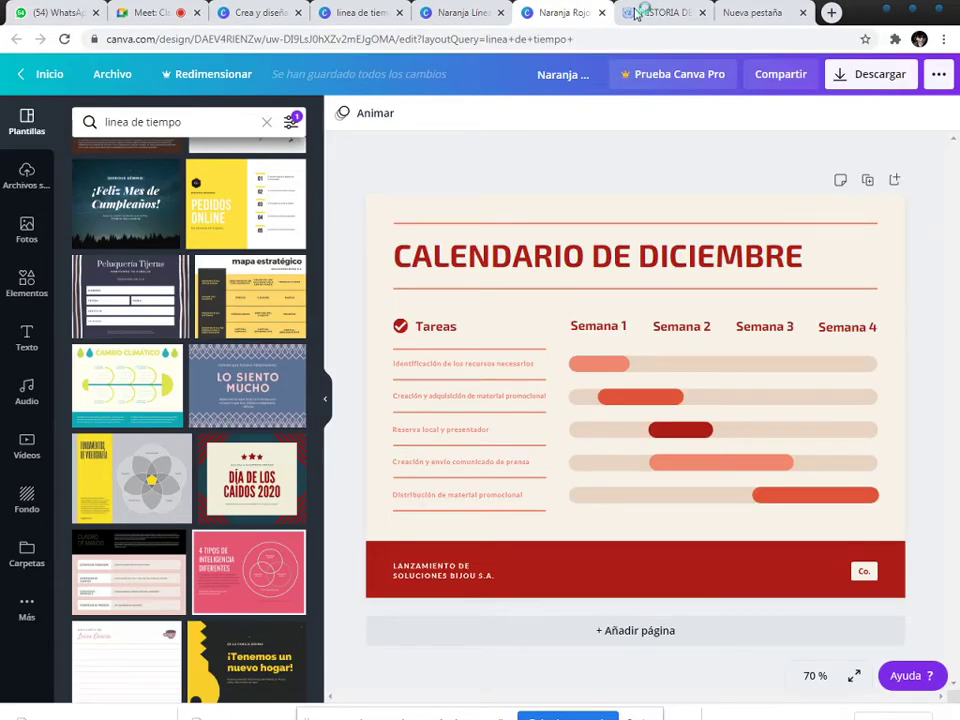
{"action": "key", "text": "ctrl+Tab"}
{"action": "key", "text": "ctrl+Tab"}
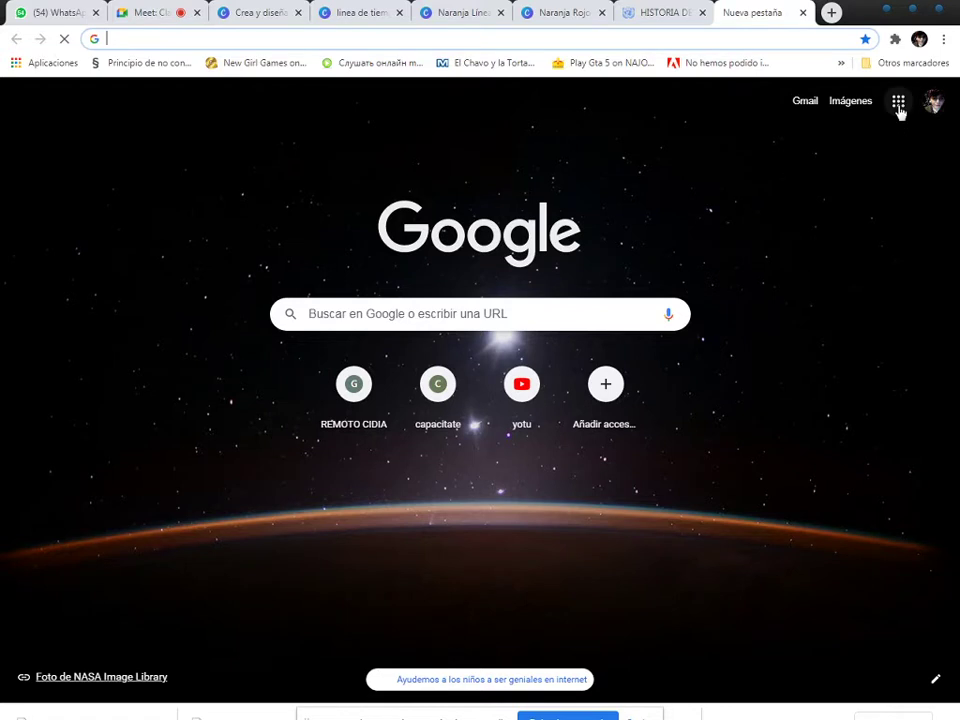
Open Blogger from the list of Google apps
{"action": "left_click", "coordinate": [899, 106]}
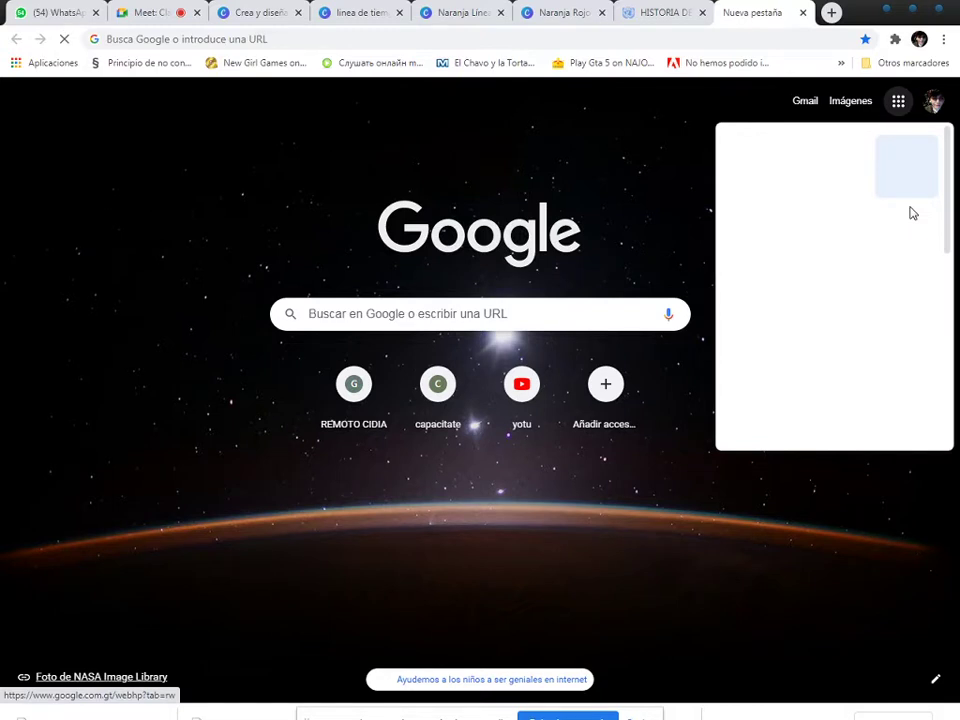
{"action": "left_click_drag", "start_coordinate": [945, 188], "coordinate": [948, 314]}
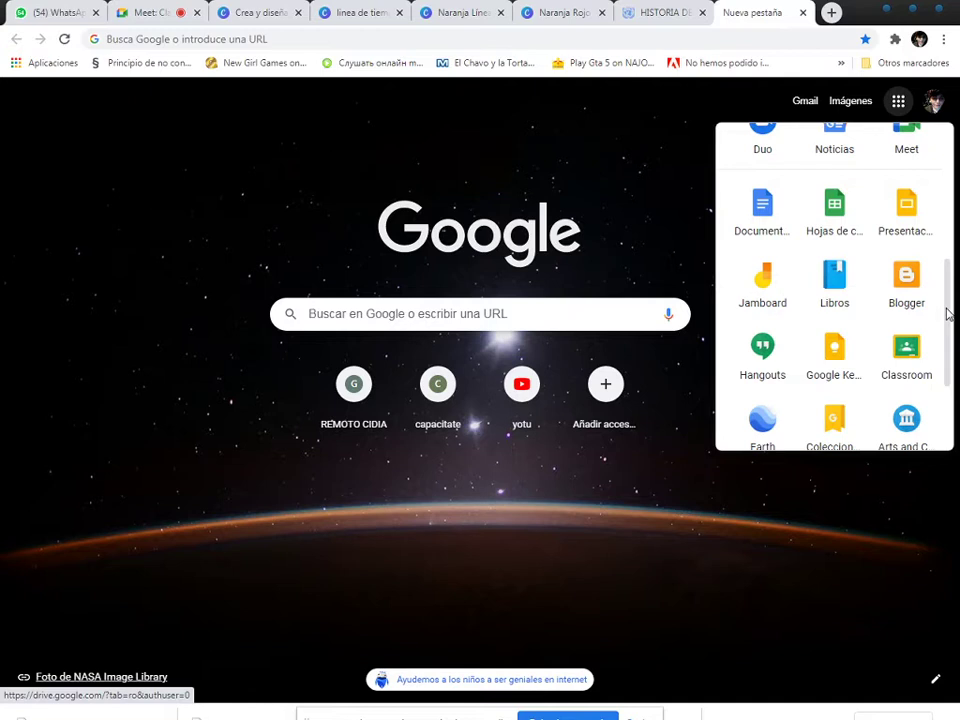
{"action": "left_click_drag", "start_coordinate": [948, 314], "coordinate": [948, 318]}
{"action": "left_click", "coordinate": [907, 276]}
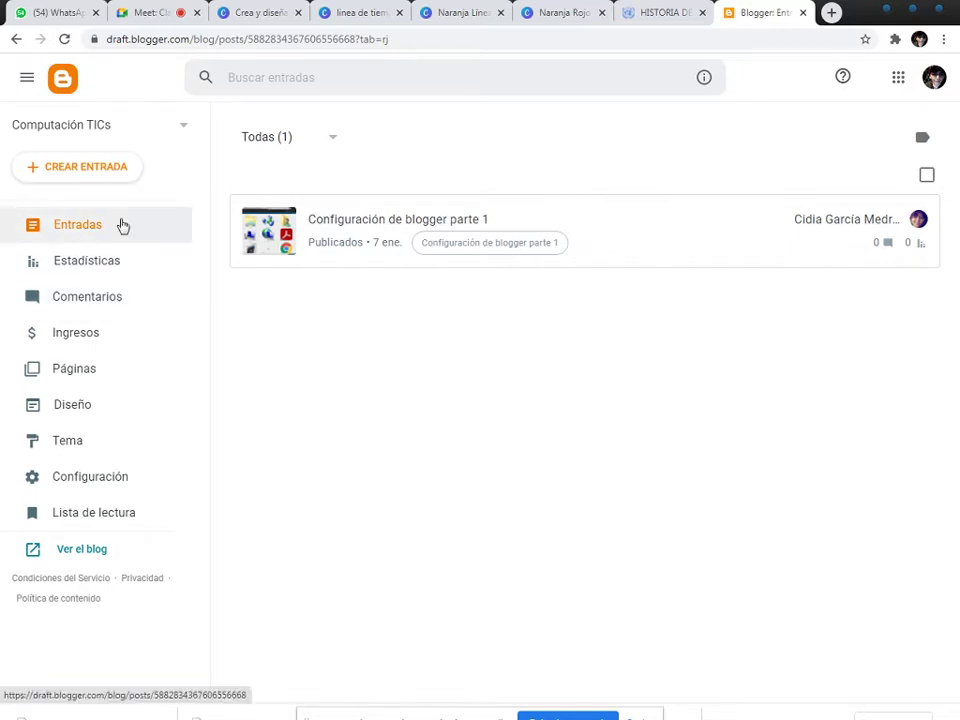
View the blog's statistics and pages, and create a new page in the Computación TICs blog
{"action": "left_click", "coordinate": [87, 260]}
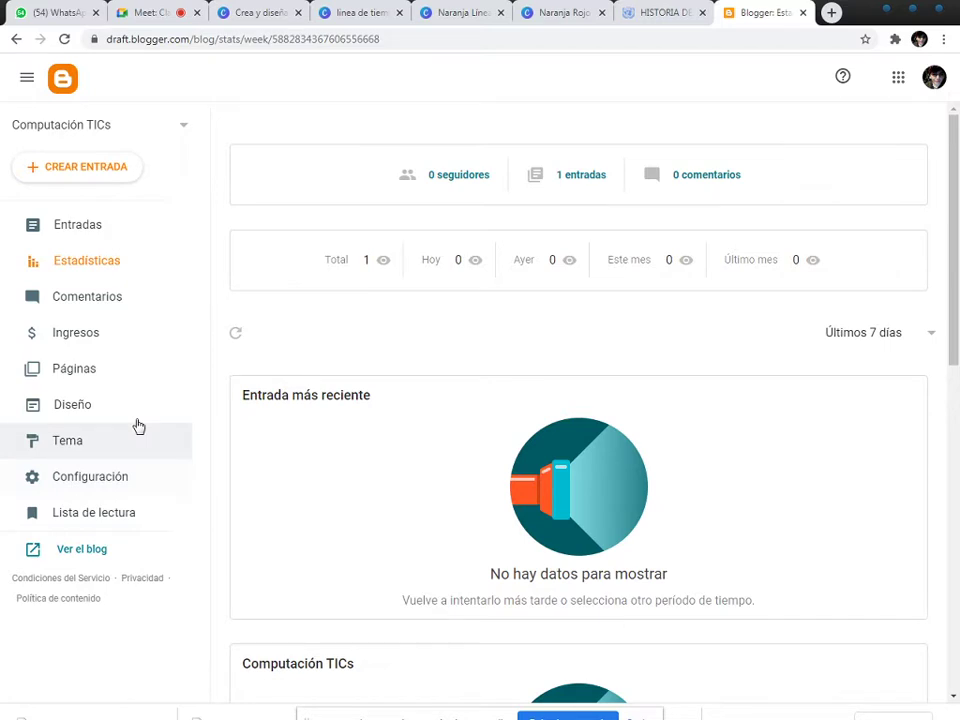
{"action": "left_click", "coordinate": [71, 371]}
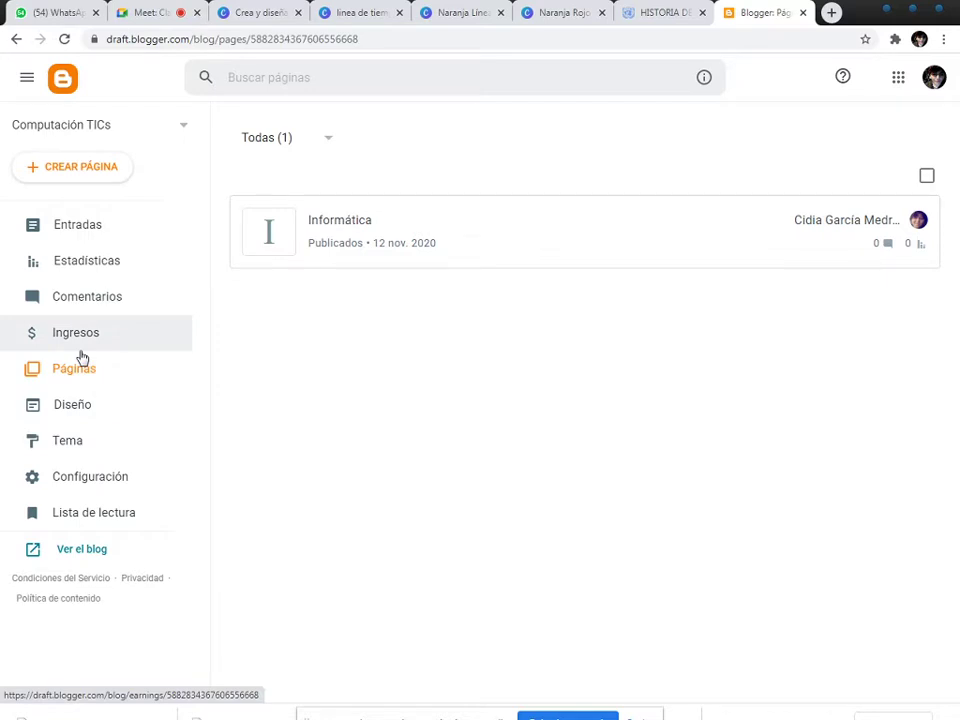
{"action": "left_click", "coordinate": [72, 166]}
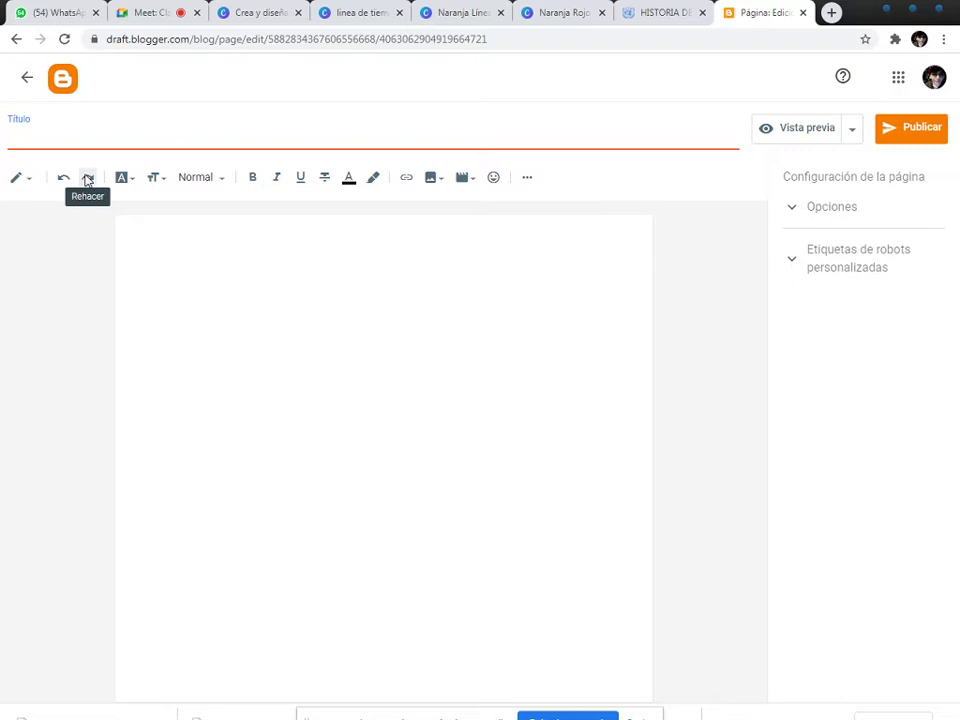
Title the page "Microsoft Office (instalación)", correcting the missing accent with the spelling suggestion
{"action": "type", "text": "Microsoft Office"}
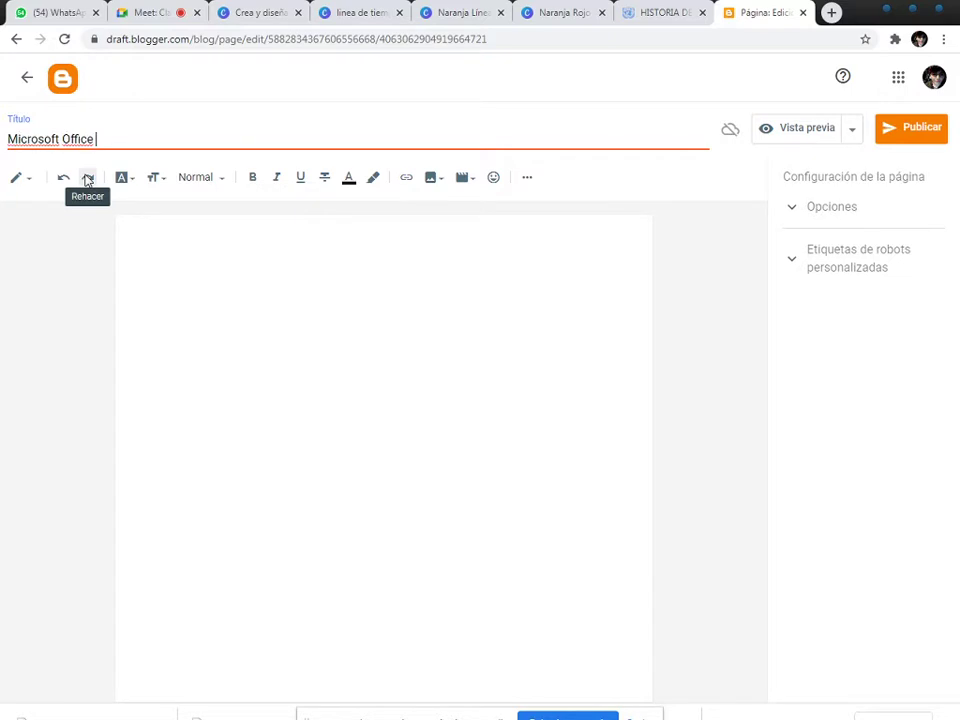
{"action": "left_click", "coordinate": [392, 216]}
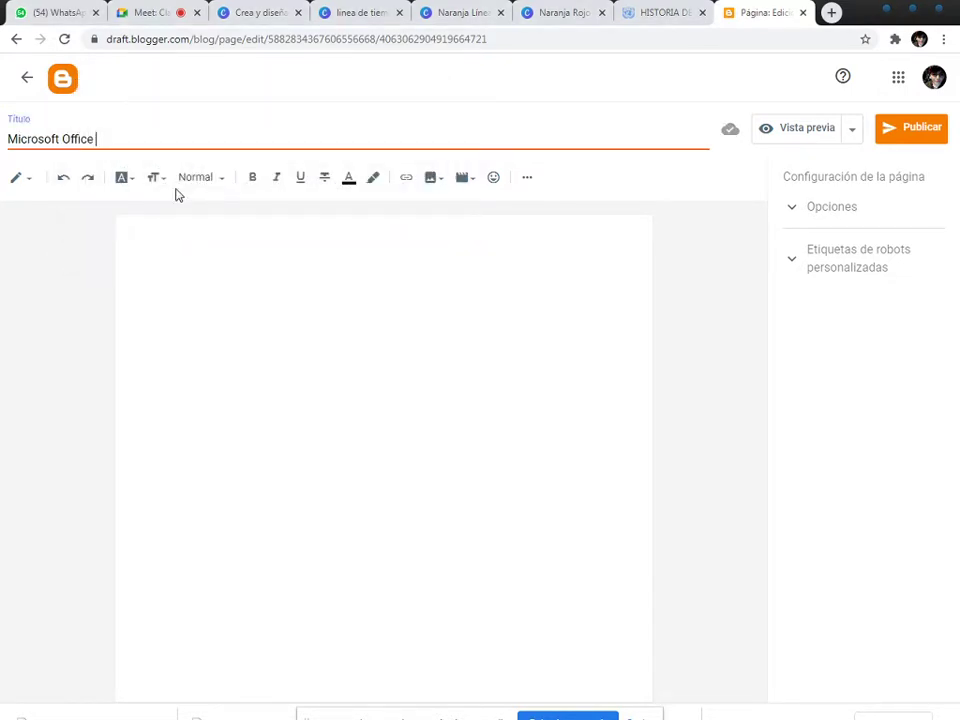
{"action": "type", "text": "(instalacion("}
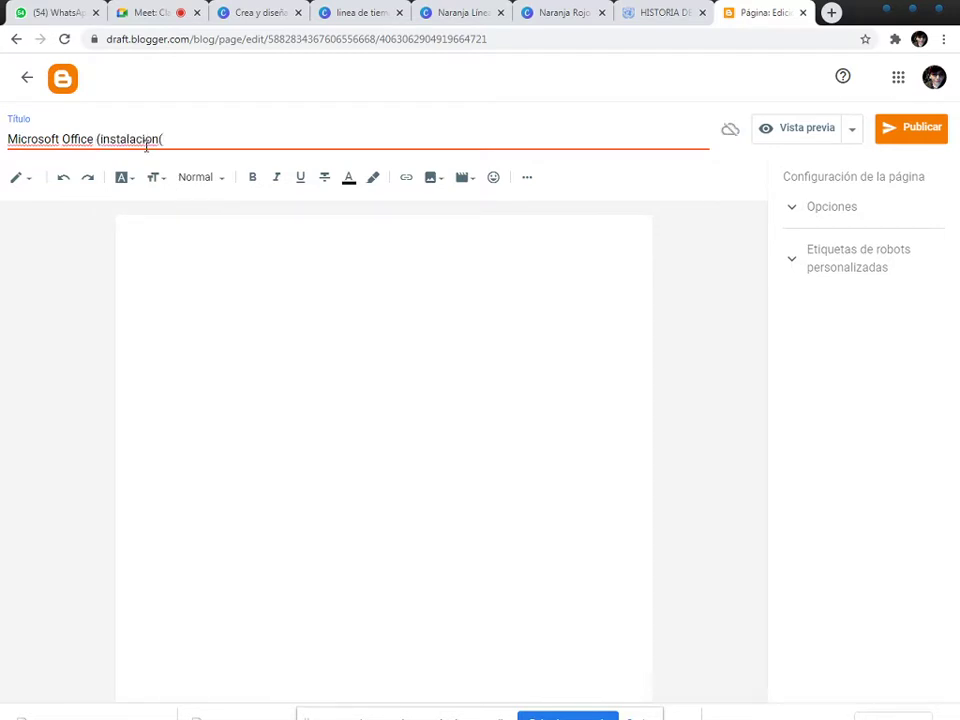
{"action": "key", "text": "BackSpace"}
{"action": "type", "text": ")"}
{"action": "double_click", "coordinate": [132, 139]}
{"action": "right_click", "coordinate": [145, 140]}
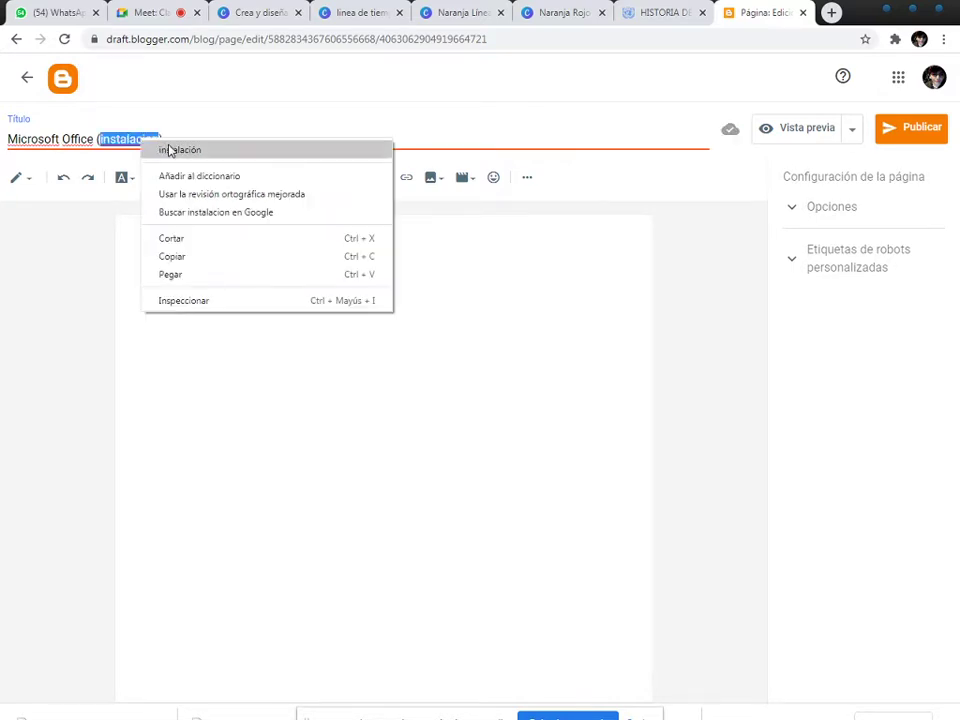
{"action": "left_click", "coordinate": [171, 149]}
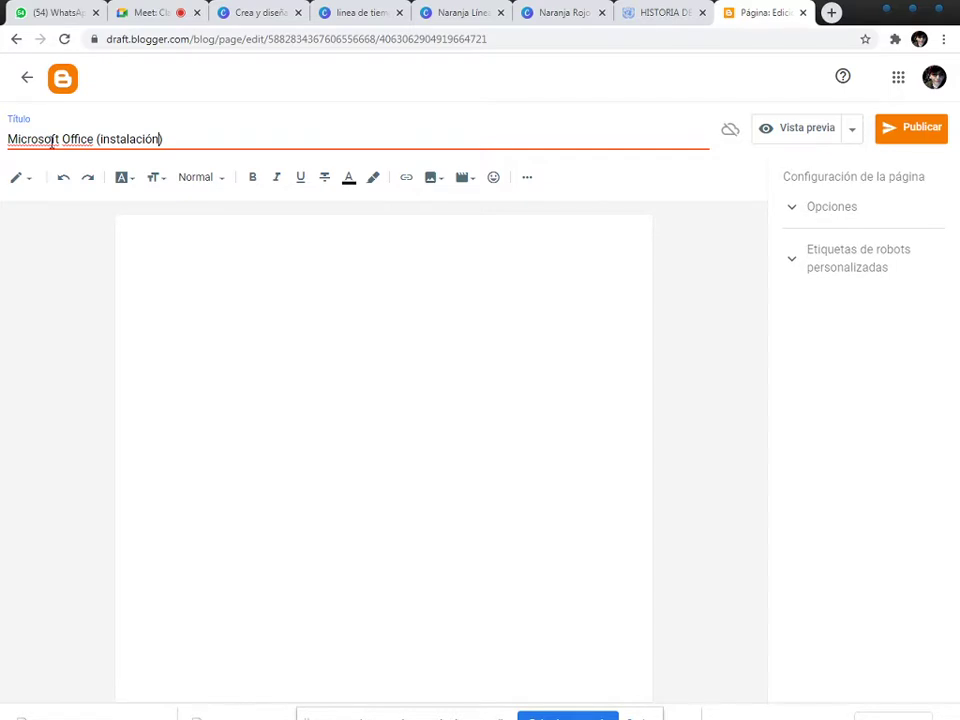
Copy the page title into the page body and expand the reader comment options
{"action": "double_click", "coordinate": [51, 141]}
{"action": "left_click", "coordinate": [195, 136]}
{"action": "left_click_drag", "start_coordinate": [191, 137], "coordinate": [3, 162]}
{"action": "key", "text": "ctrl+c"}
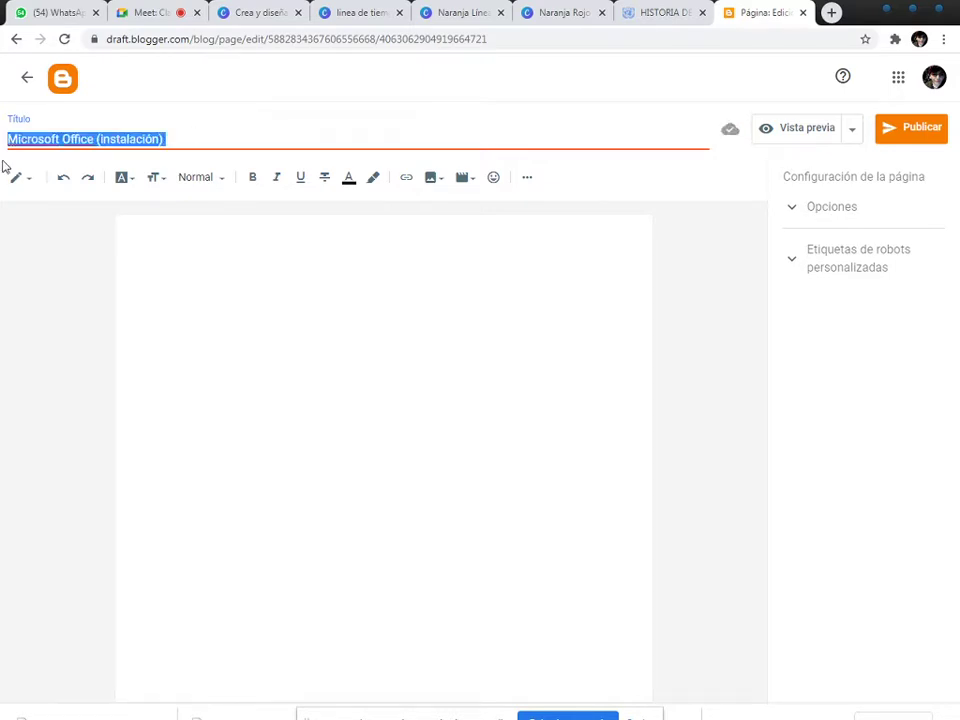
{"action": "left_click", "coordinate": [400, 250]}
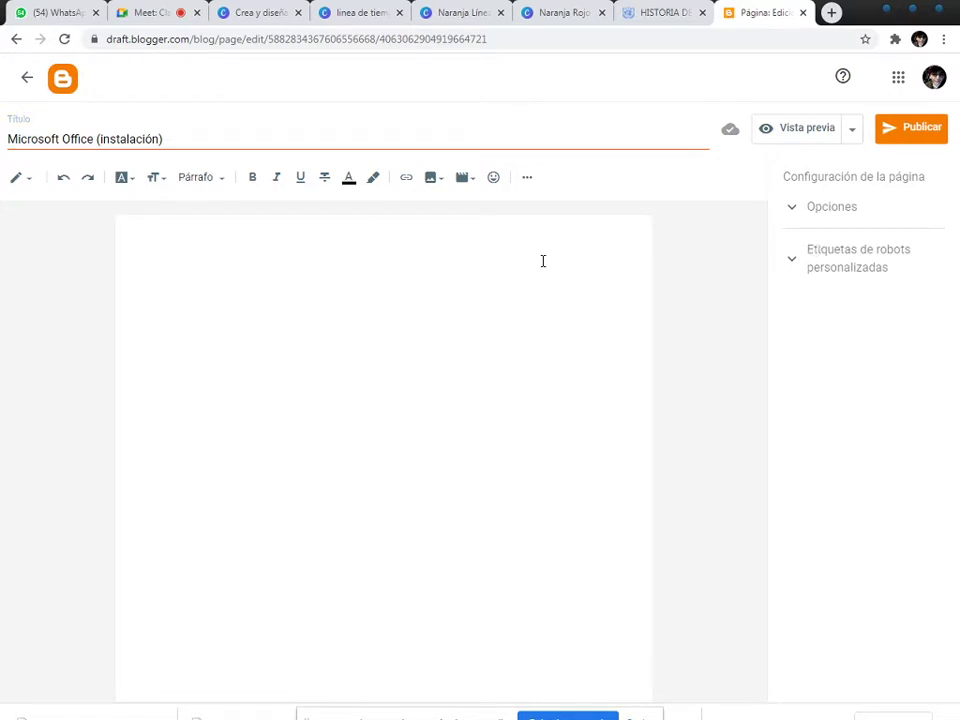
{"action": "left_click", "coordinate": [830, 207]}
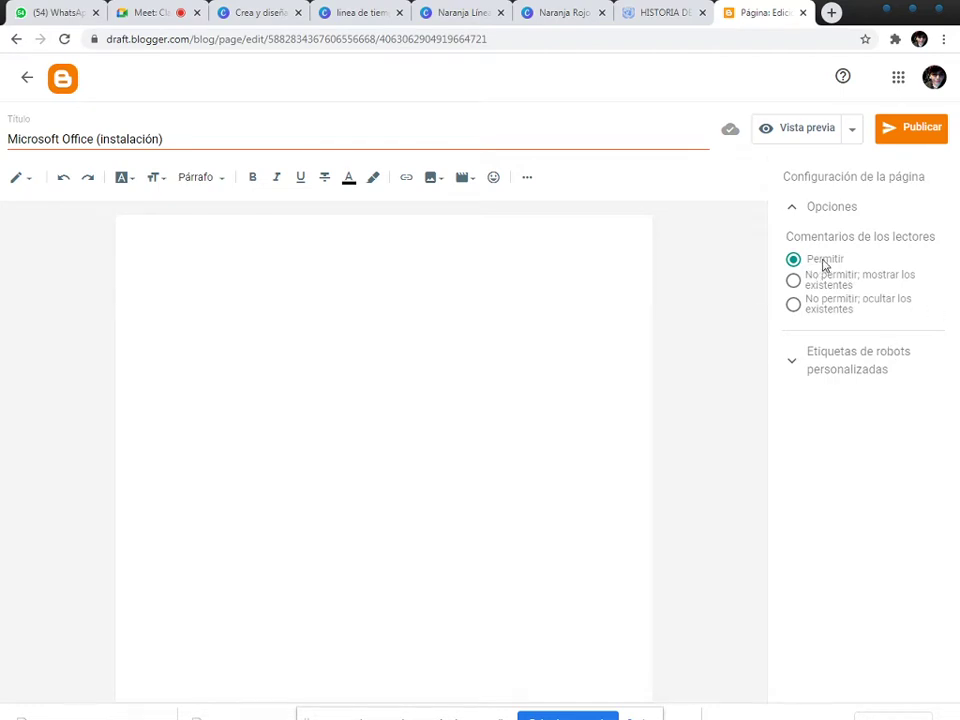
{"action": "left_click", "coordinate": [463, 240]}
{"action": "key", "text": "ctrl+v"}
Centre the "Microsoft Office (instalación)" line in the page body
{"action": "left_click_drag", "start_coordinate": [388, 238], "coordinate": [94, 231]}
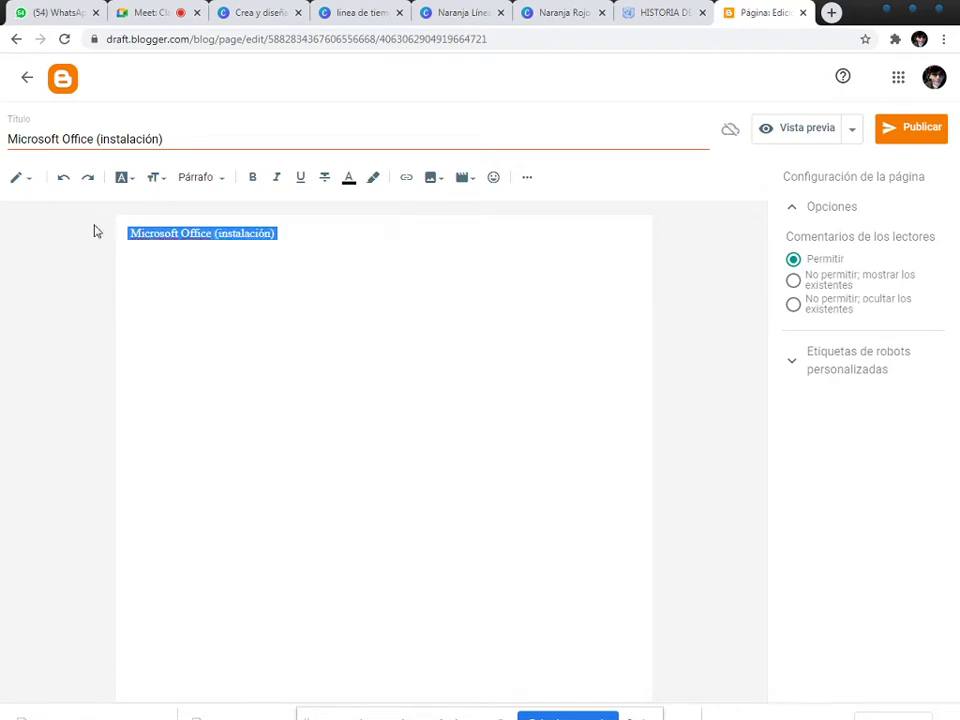
{"action": "left_click", "coordinate": [527, 179]}
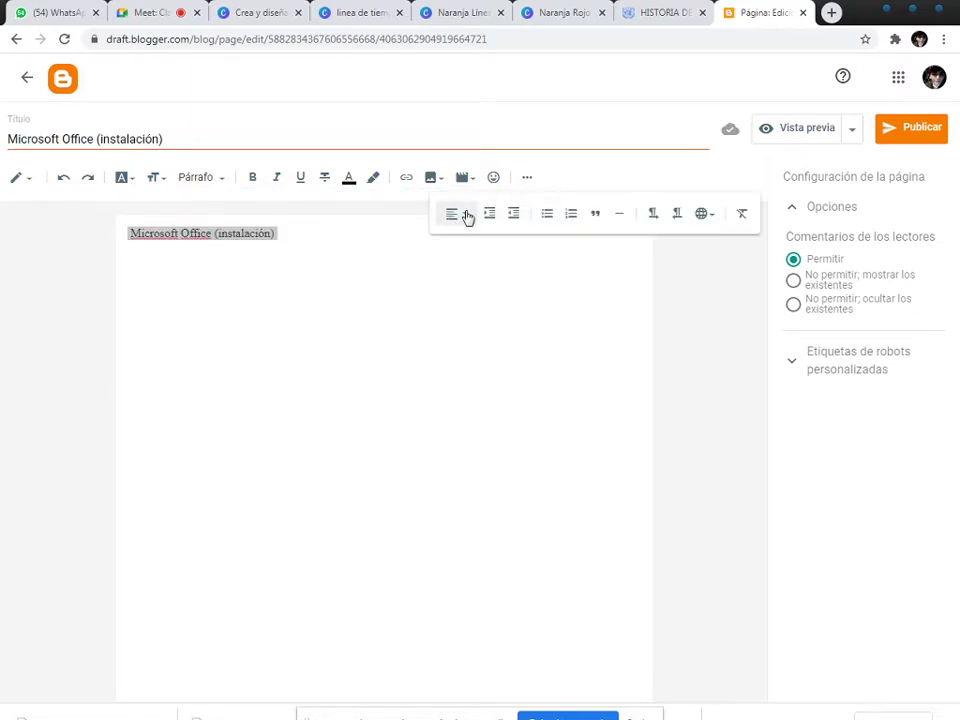
{"action": "left_click", "coordinate": [466, 216]}
{"action": "left_click", "coordinate": [490, 254]}
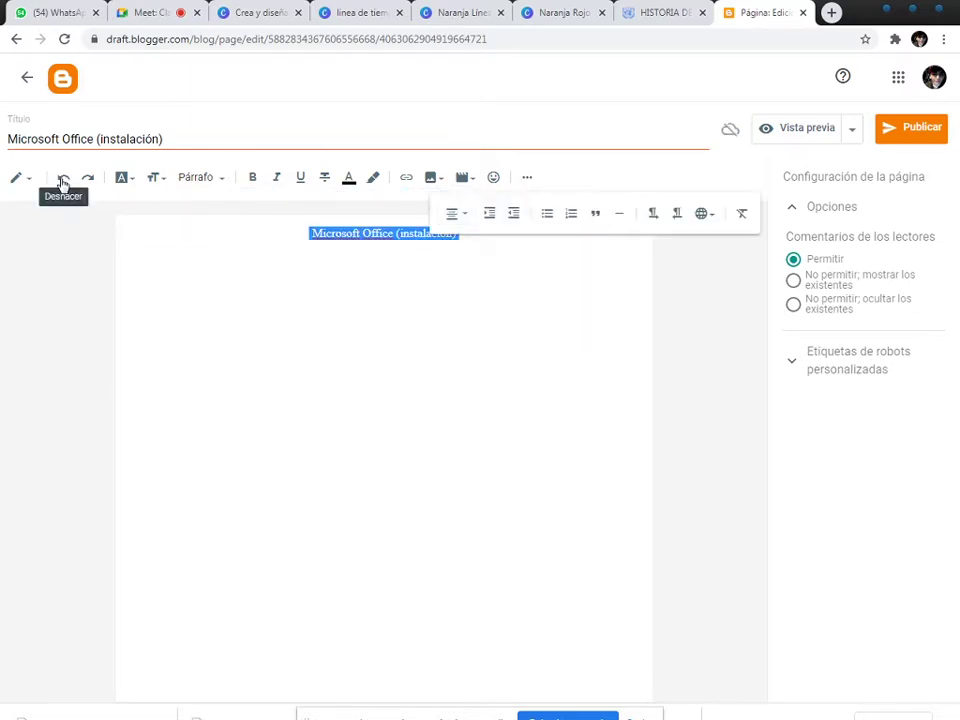
{"action": "left_click", "coordinate": [129, 180]}
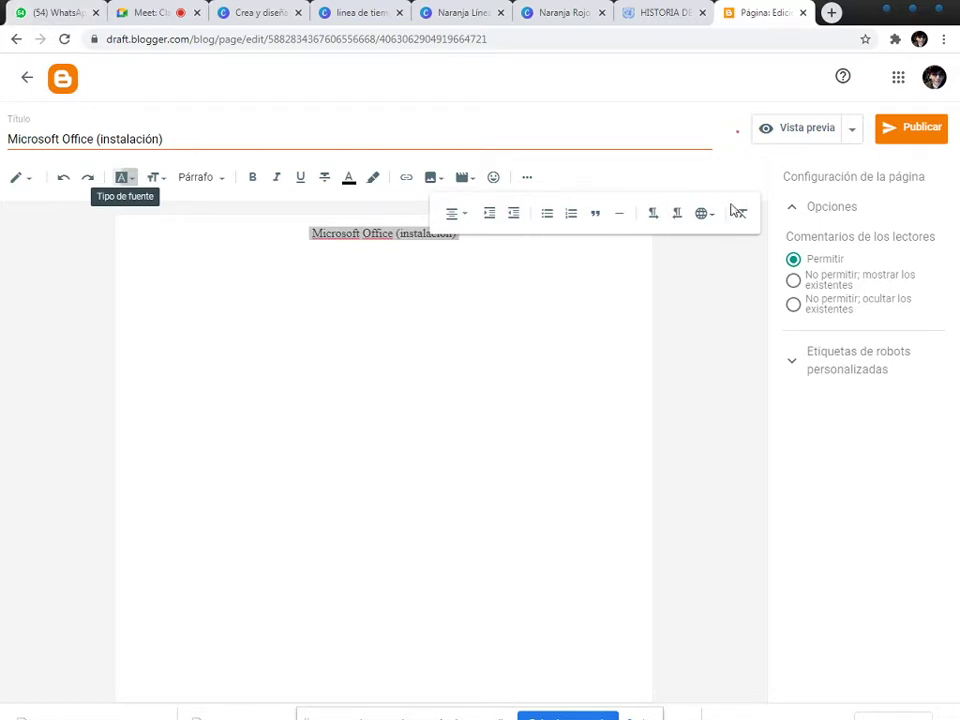
{"action": "left_click", "coordinate": [634, 287]}
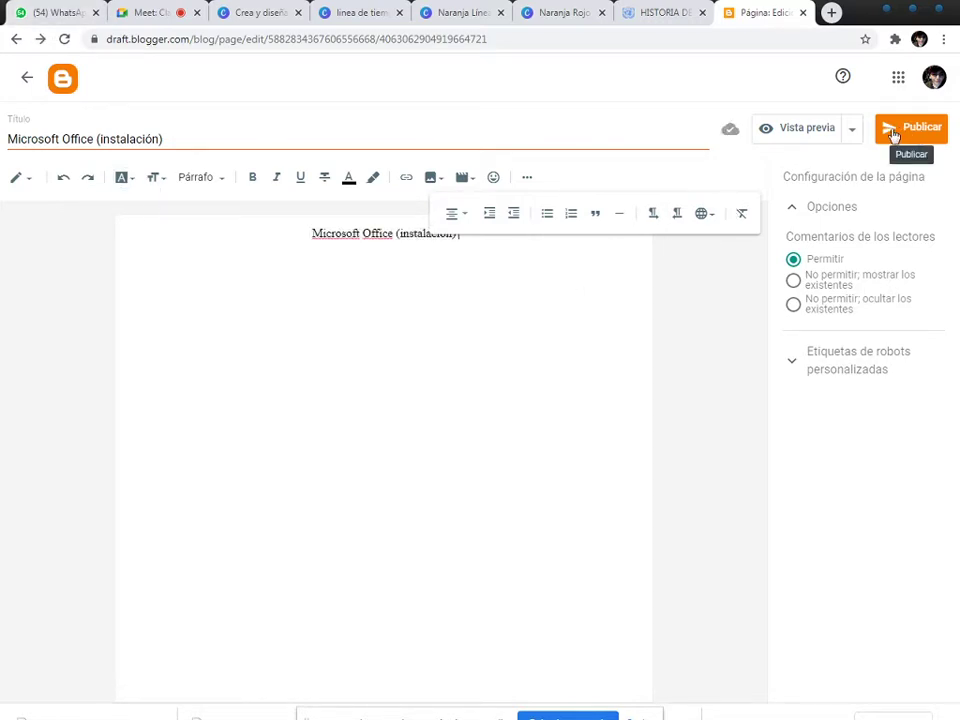
Save the Microsoft Office page as a draft, reopen it to check, and return to the page list
{"action": "left_click", "coordinate": [852, 129]}
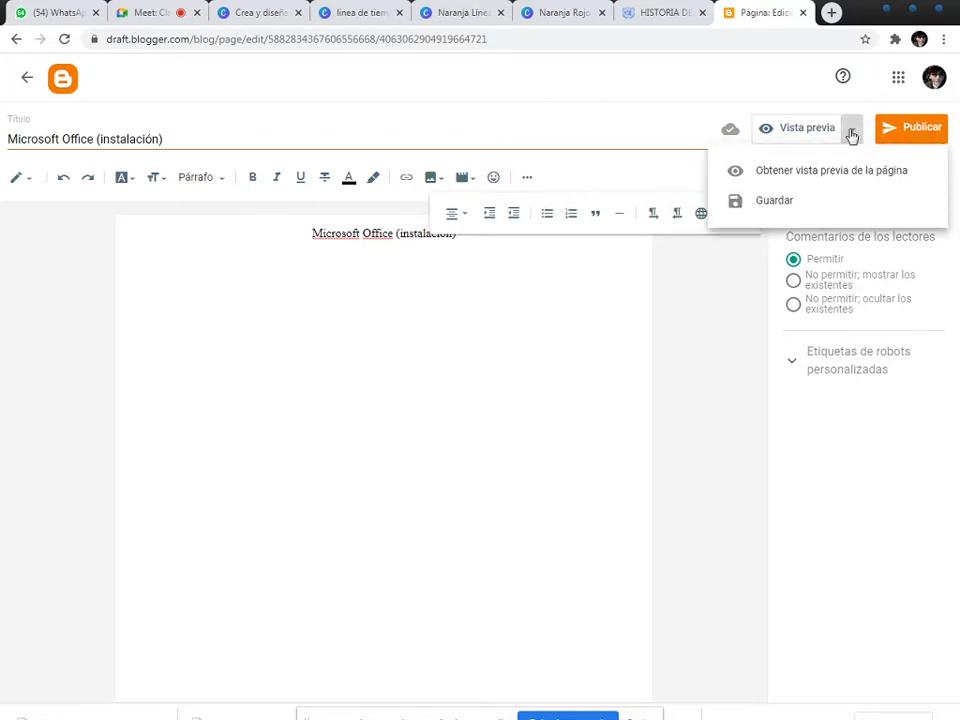
{"action": "left_click", "coordinate": [775, 204]}
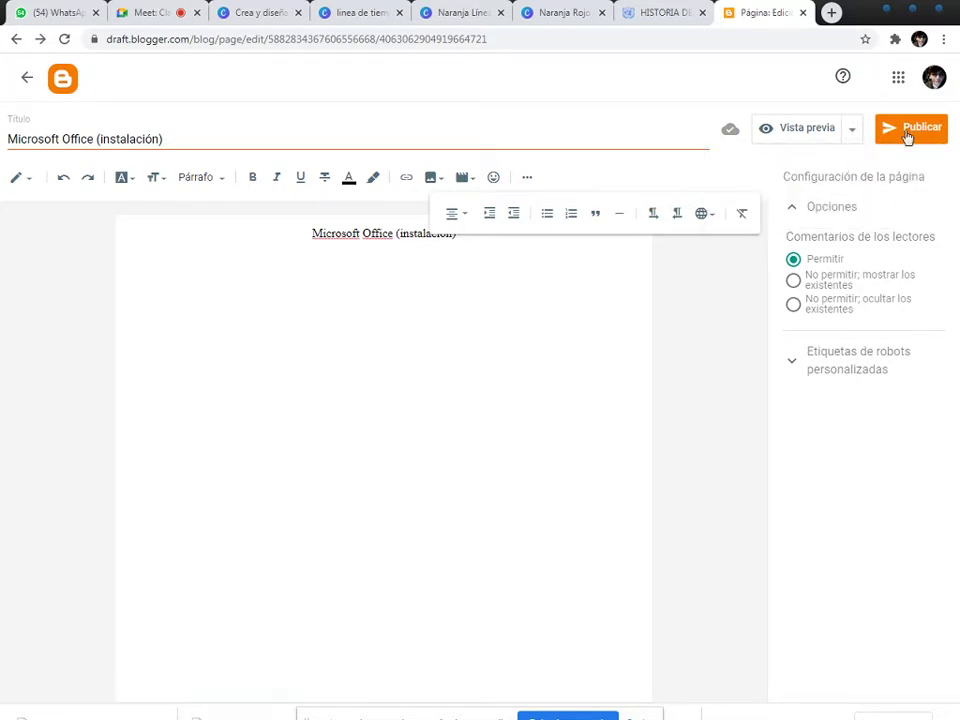
{"action": "left_click", "coordinate": [27, 77]}
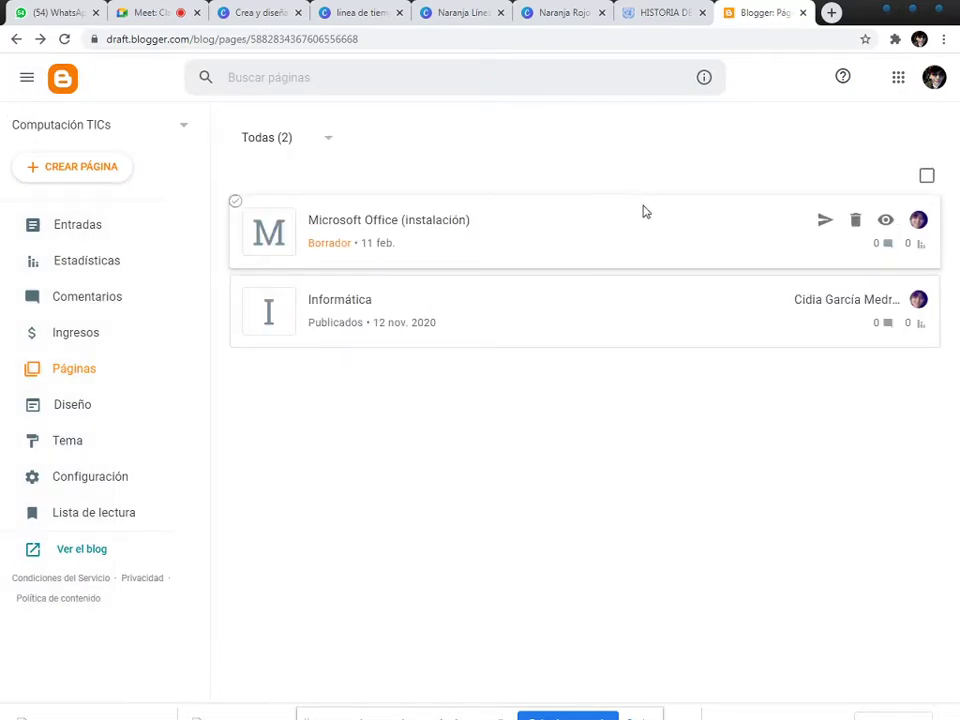
{"action": "left_click", "coordinate": [497, 224]}
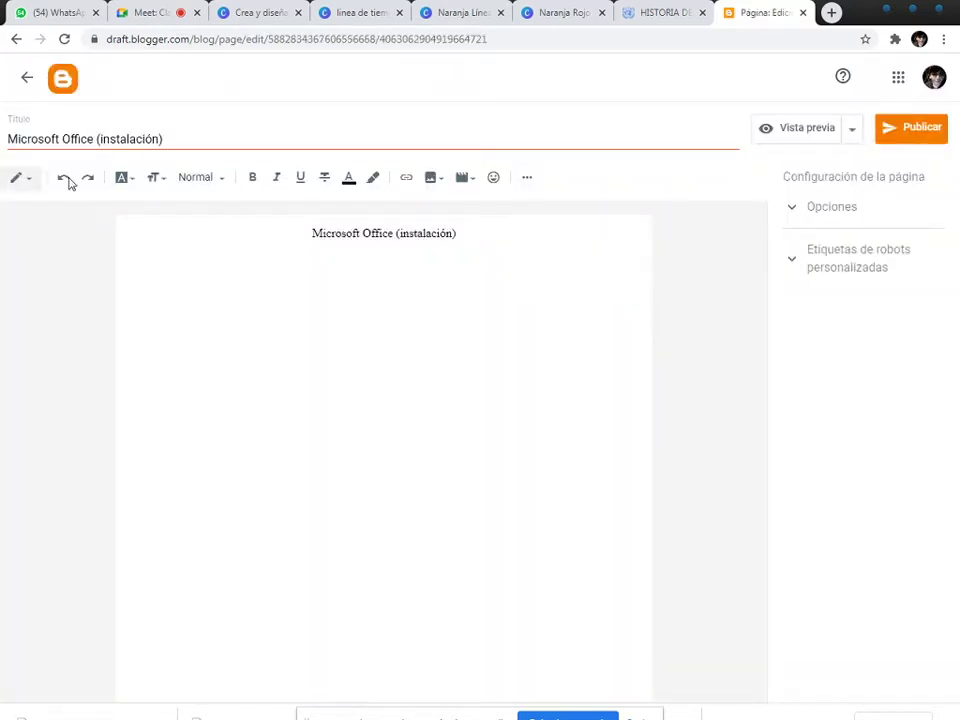
{"action": "left_click", "coordinate": [28, 80]}
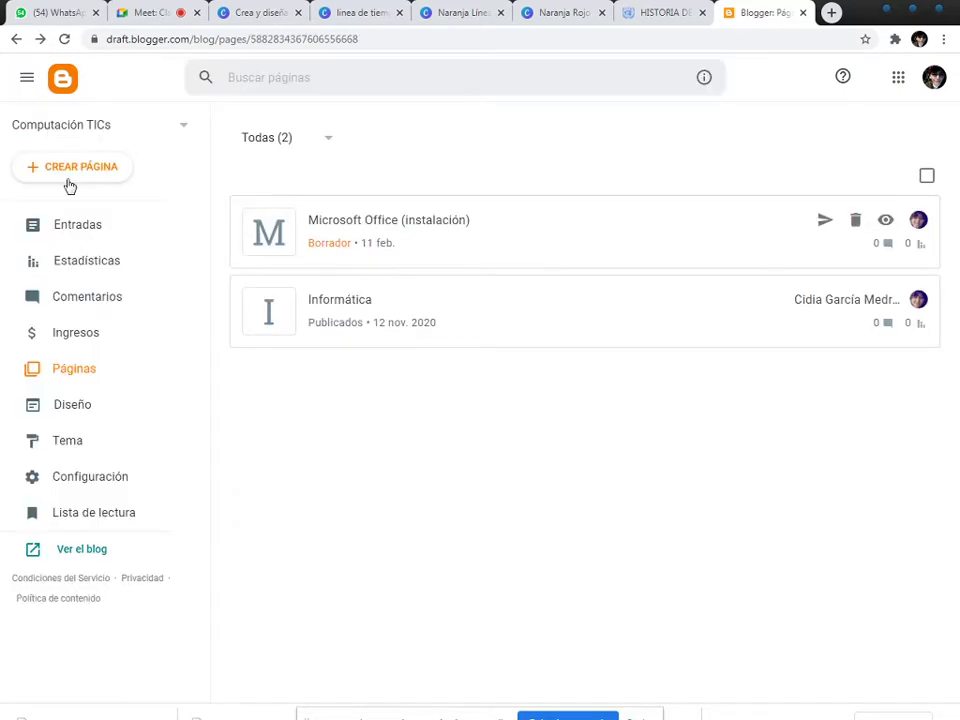
Create a new blog post titled "Tipos de fuentes (ATX)"
{"action": "left_click", "coordinate": [69, 228]}
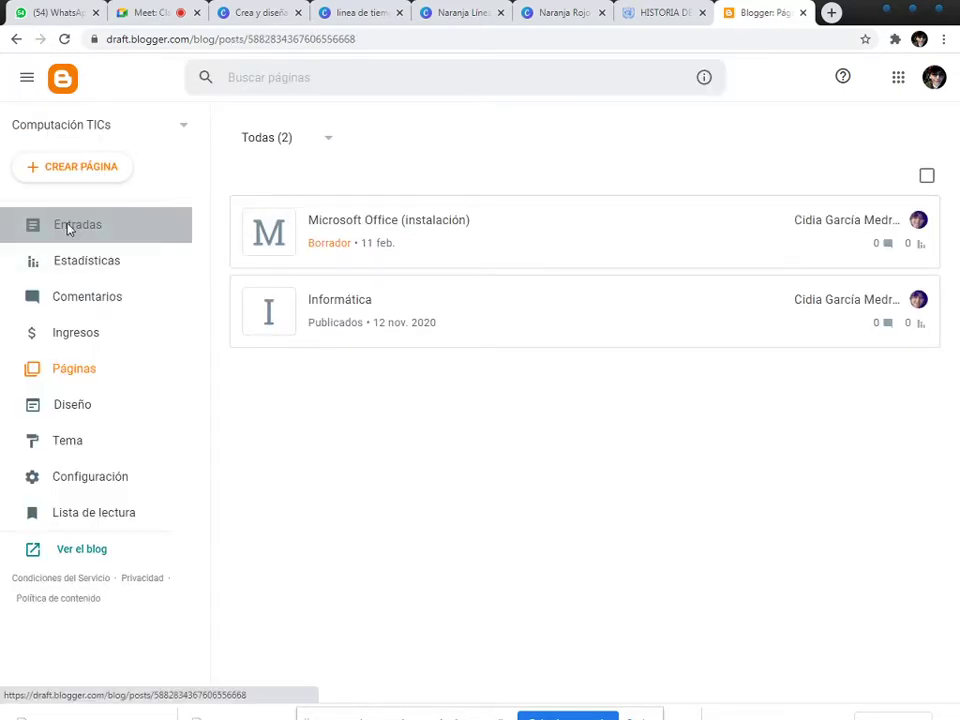
{"action": "left_click", "coordinate": [92, 170]}
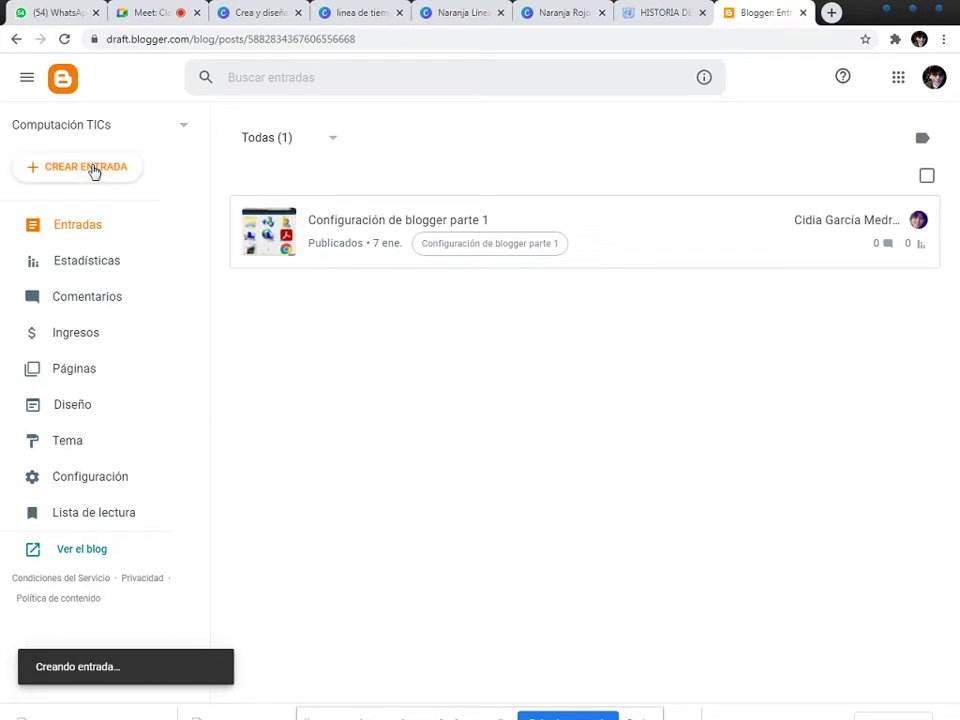
{"action": "left_click", "coordinate": [76, 131]}
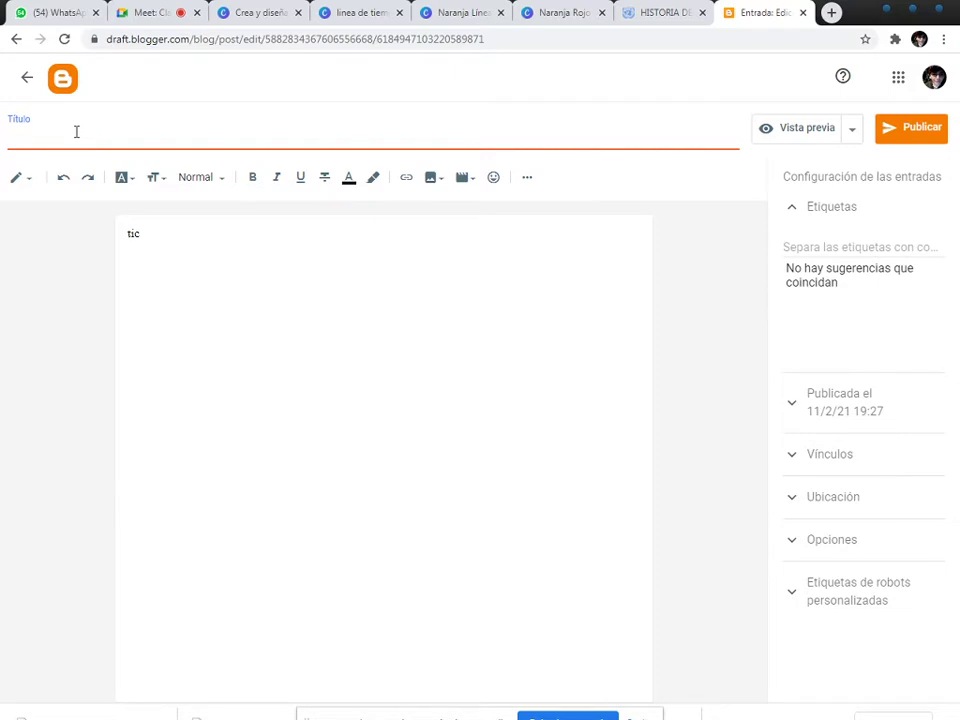
{"action": "type", "text": "Tip"}
{"action": "type", "text": "os de fuentes (ATX"}
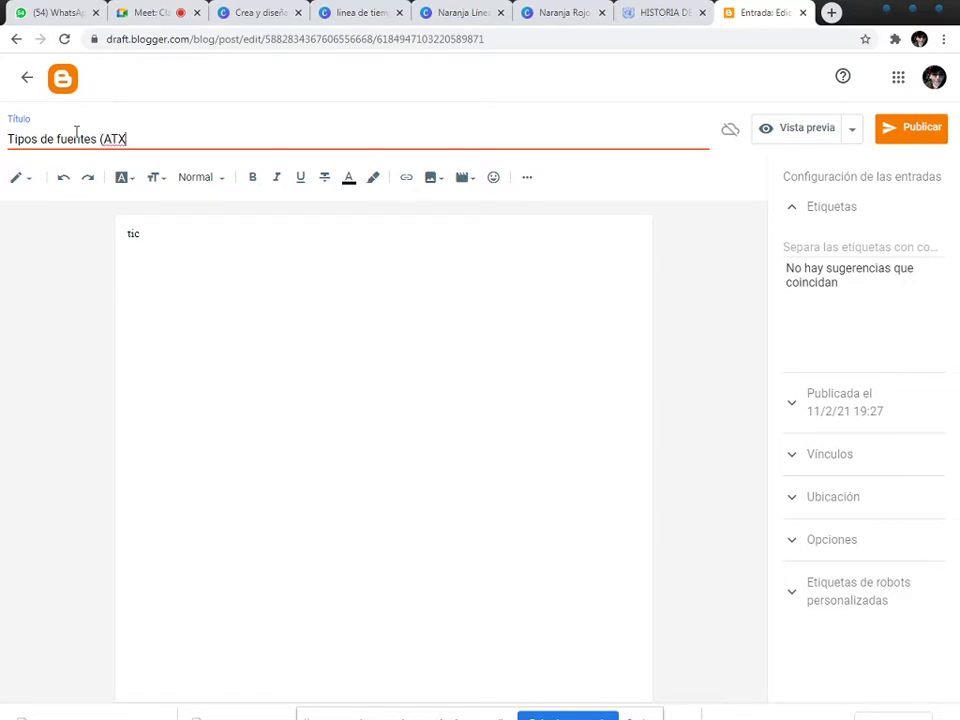
{"action": "type", "text": ")"}
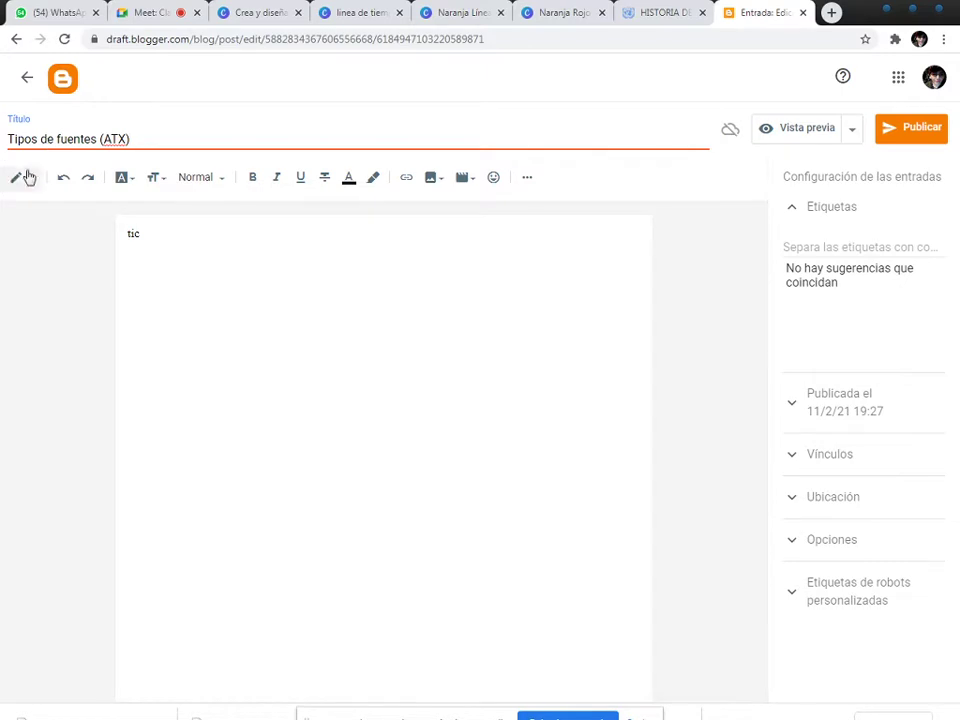
Replace the post's body text "tic" with a copy of the title "Tipos de fuentes (ATX)"
{"action": "left_click_drag", "start_coordinate": [141, 137], "coordinate": [5, 153]}
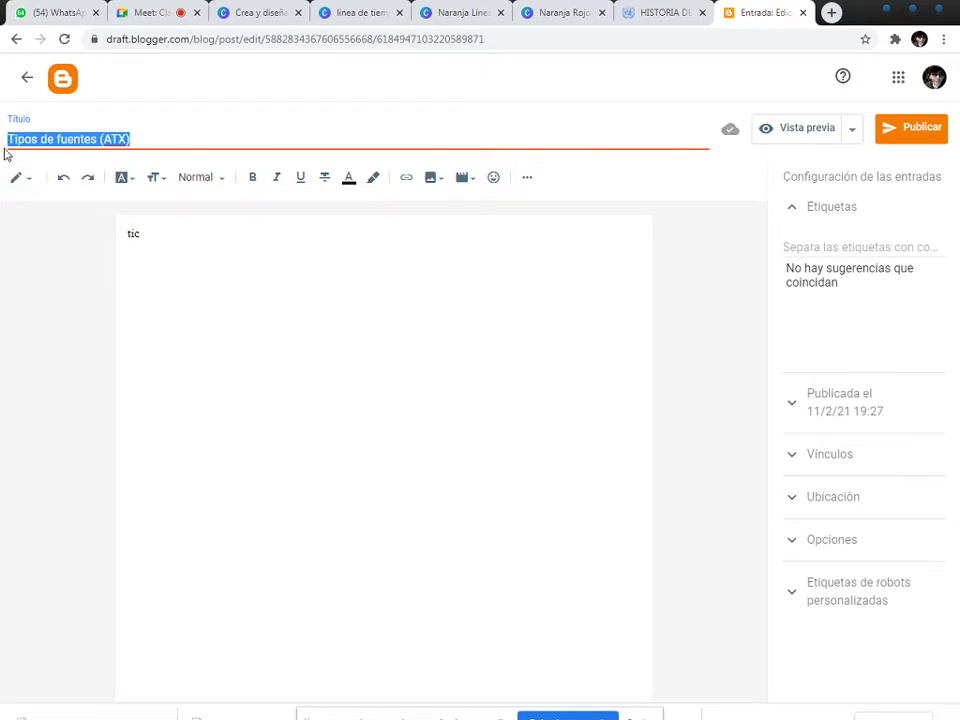
{"action": "key", "text": "ctrl+c"}
{"action": "left_click_drag", "start_coordinate": [178, 240], "coordinate": [114, 240]}
{"action": "key", "text": "ctrl+v"}
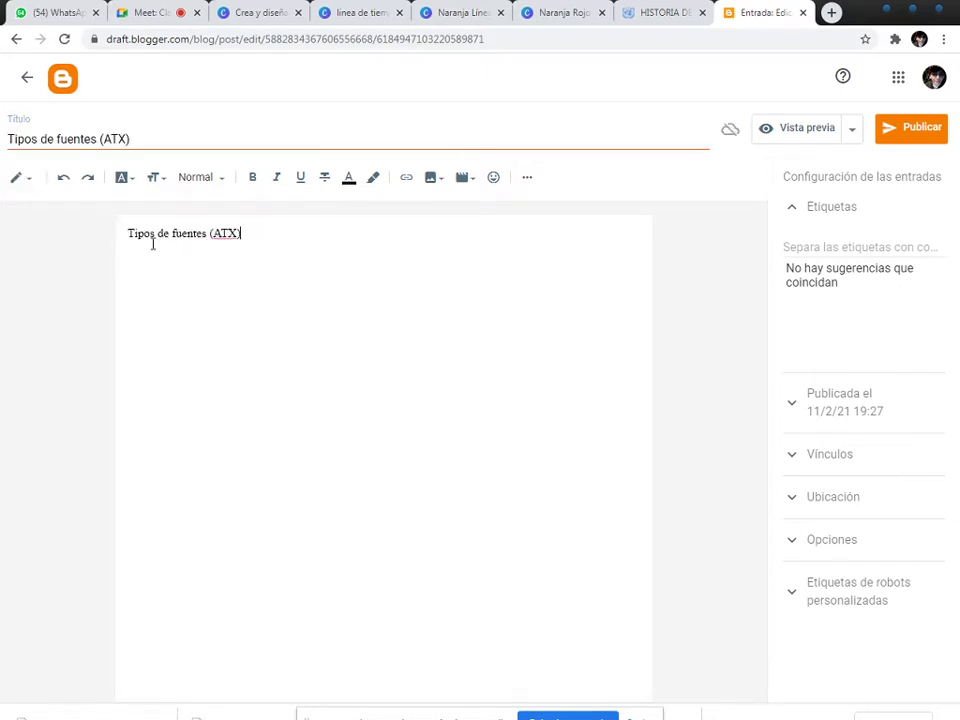
Centre the "Tipos de fuentes (ATX)" line in the post body and make it bold
{"action": "left_click_drag", "start_coordinate": [255, 238], "coordinate": [94, 240]}
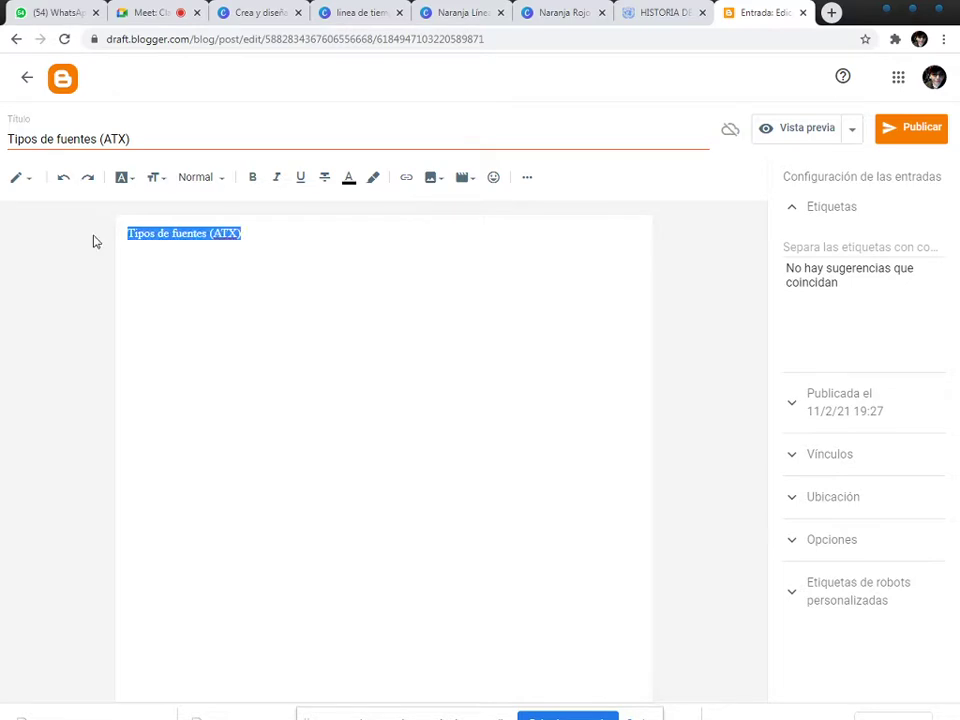
{"action": "left_click", "coordinate": [527, 180]}
{"action": "left_click", "coordinate": [460, 216]}
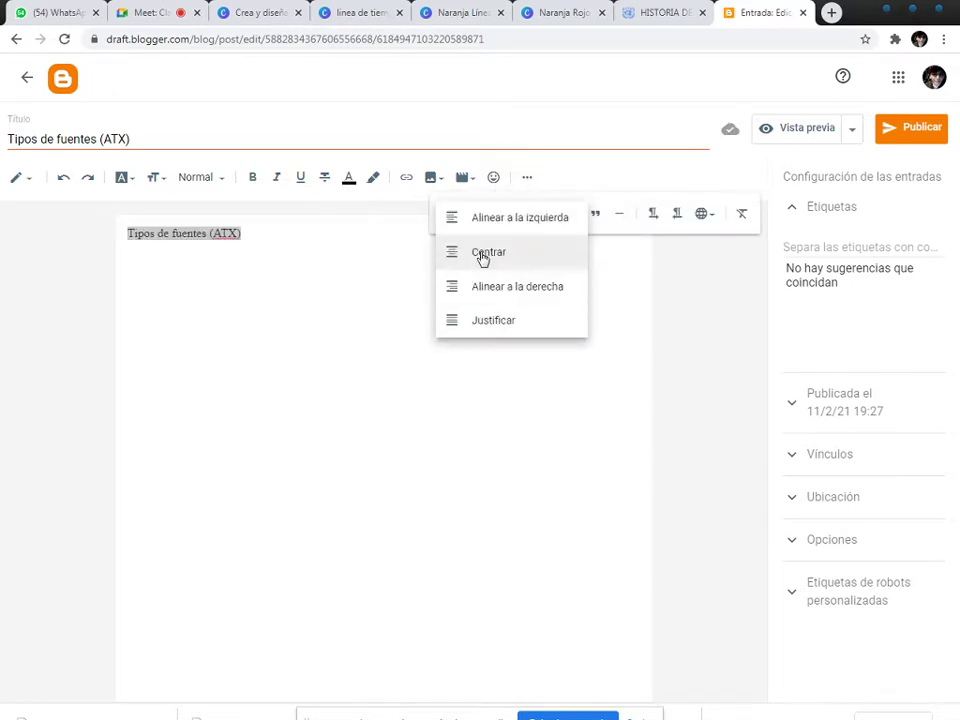
{"action": "left_click", "coordinate": [485, 252]}
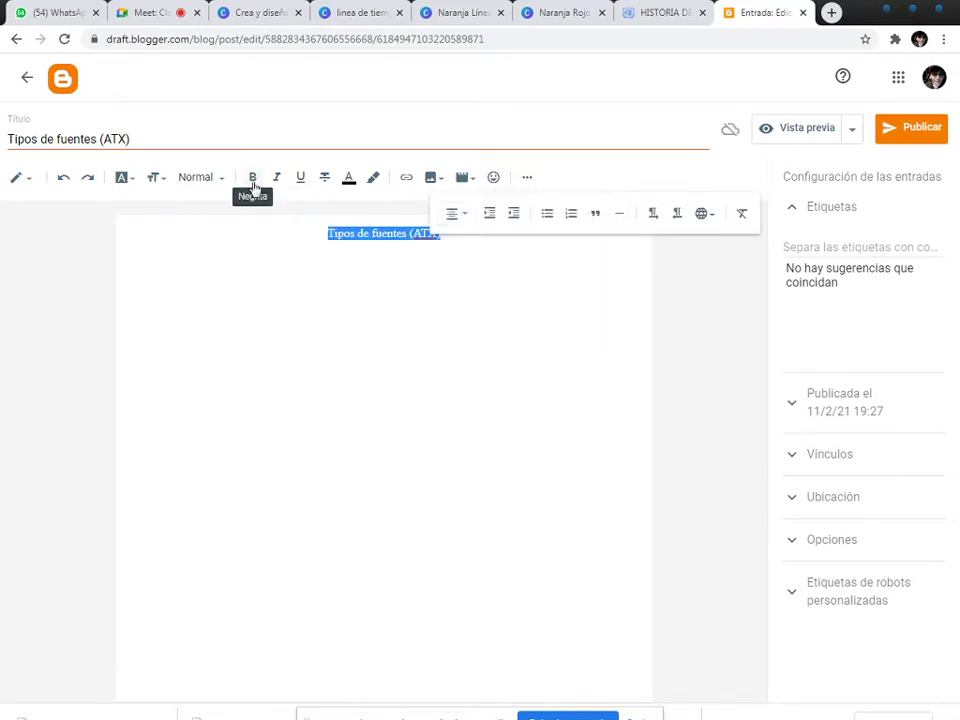
{"action": "left_click", "coordinate": [253, 178]}
{"action": "left_click", "coordinate": [521, 242]}
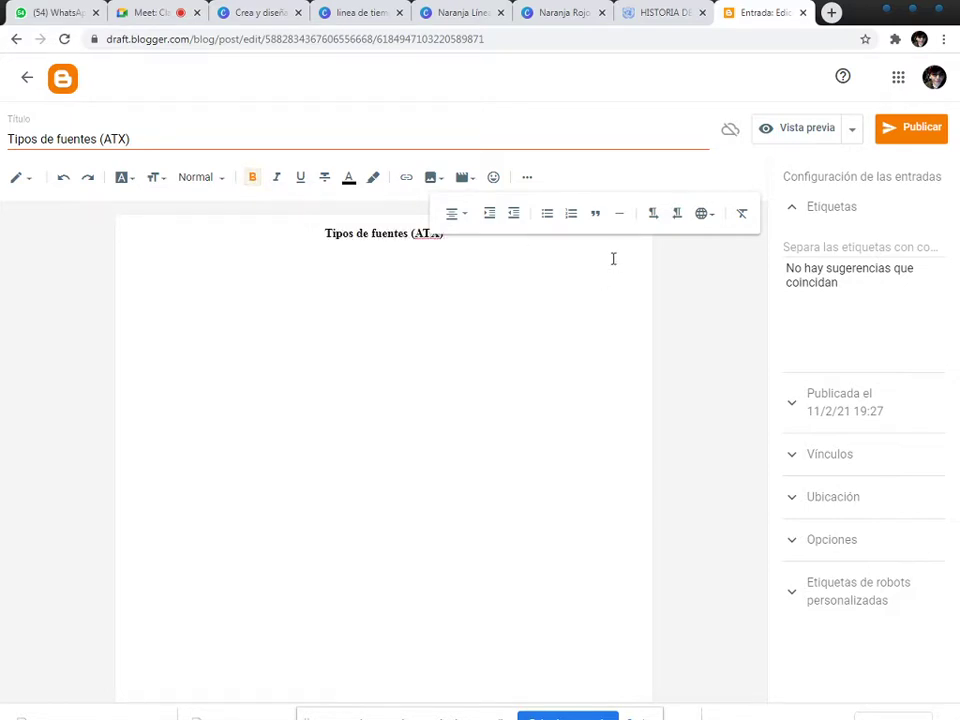
Add the label "Tipos de fuentes (ATX)" to the post and save it
{"action": "key", "text": "ctrl+v"}
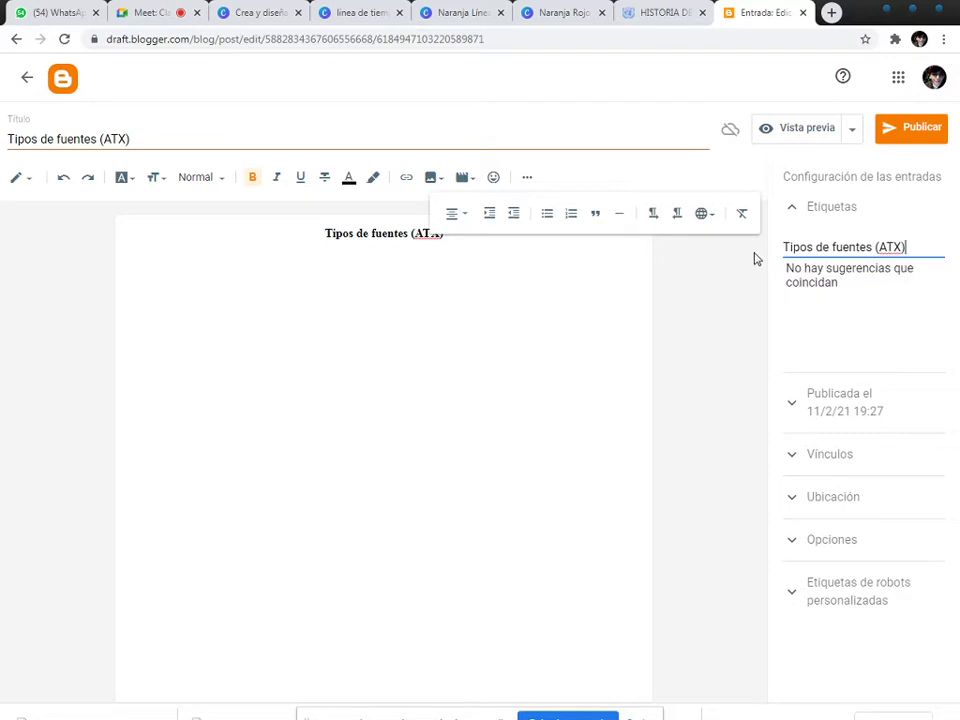
{"action": "triple_click", "coordinate": [56, 139]}
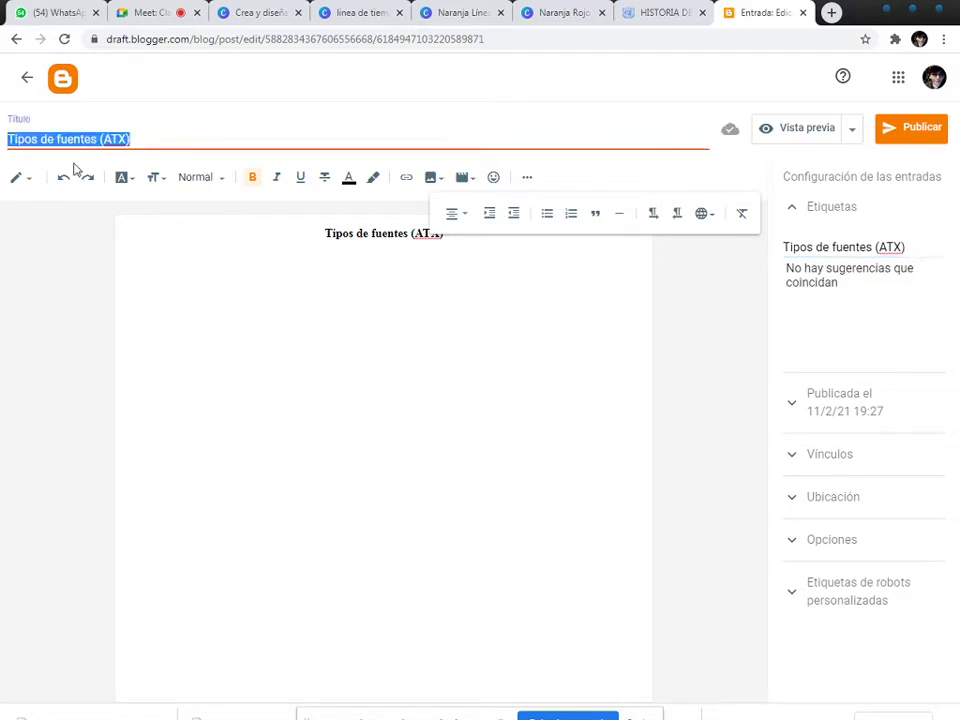
{"action": "left_click", "coordinate": [914, 242]}
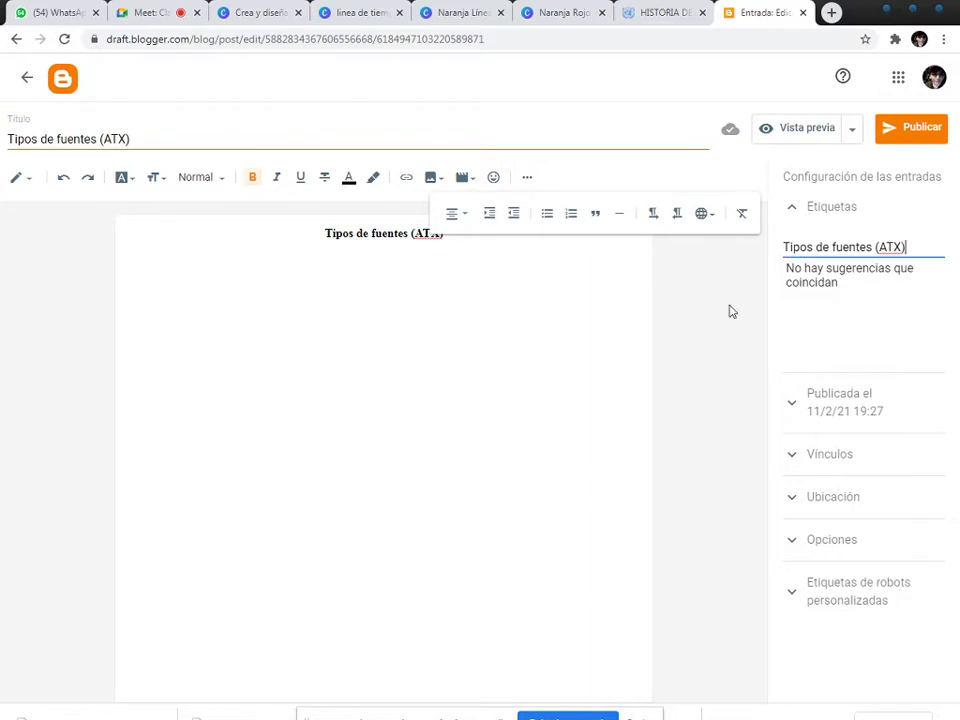
{"action": "left_click", "coordinate": [558, 250]}
{"action": "left_click", "coordinate": [851, 130]}
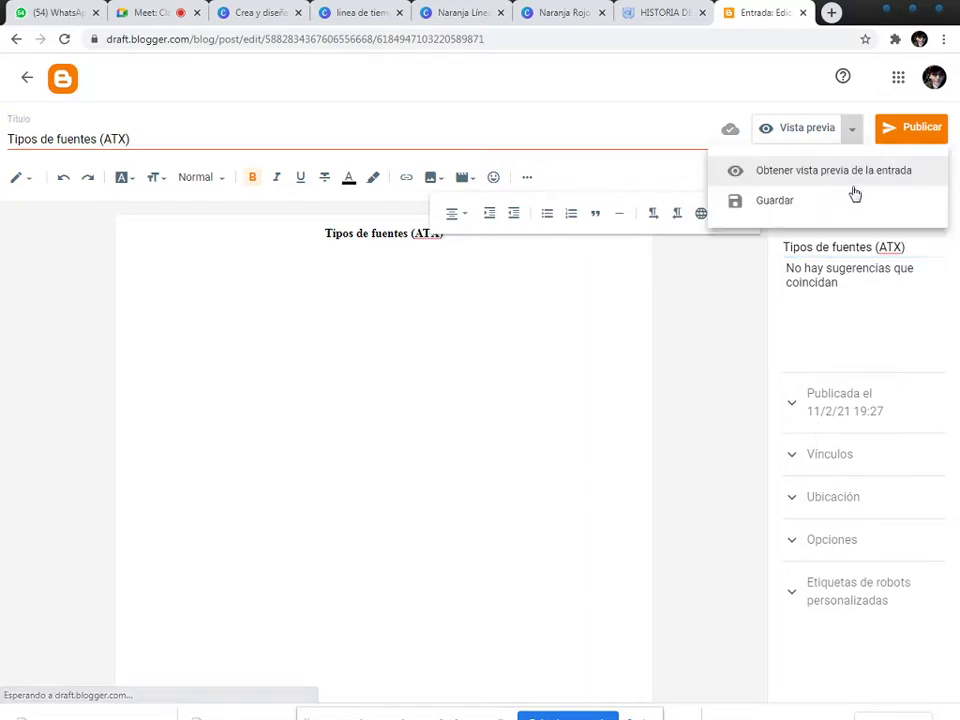
{"action": "left_click", "coordinate": [760, 202]}
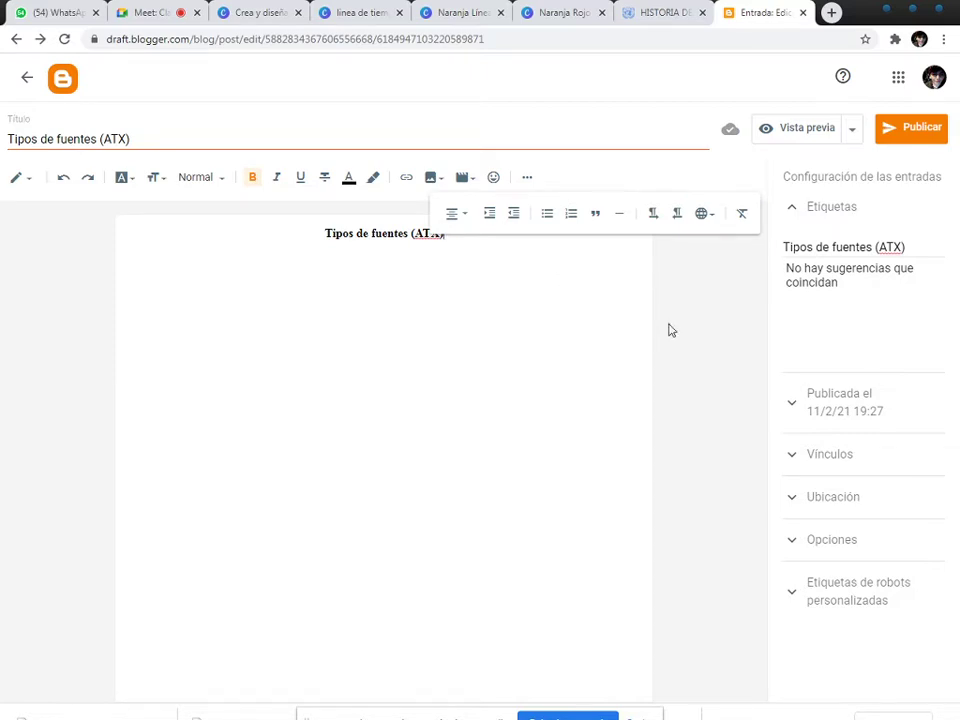
Check the post's HTML code, return to the compose view and save the post again
{"action": "left_click", "coordinate": [356, 281]}
{"action": "left_click", "coordinate": [26, 182]}
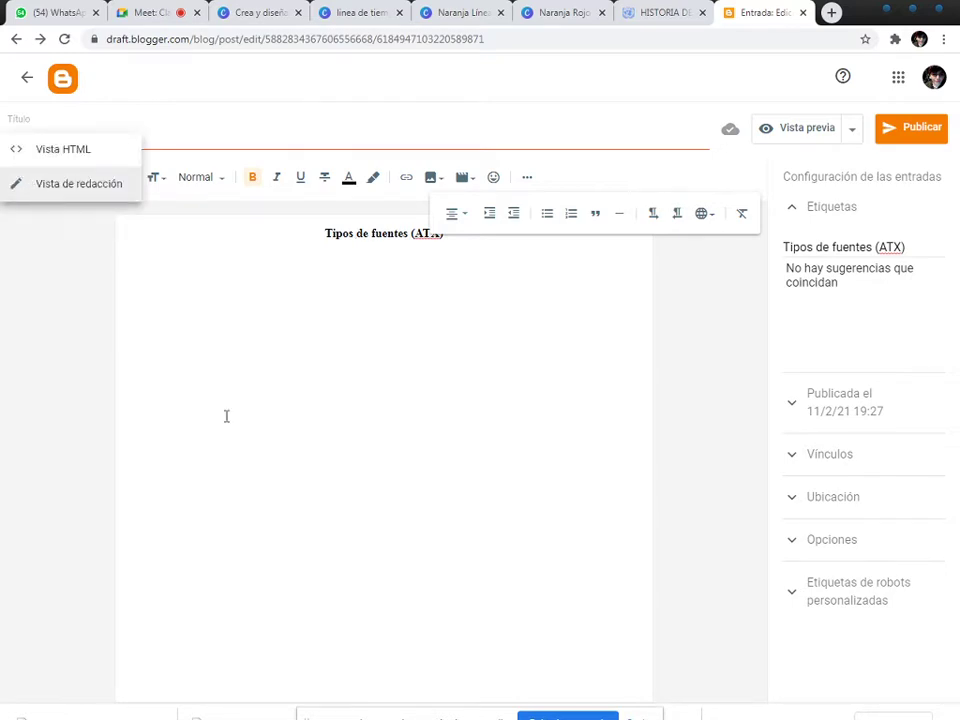
{"action": "left_click", "coordinate": [55, 157]}
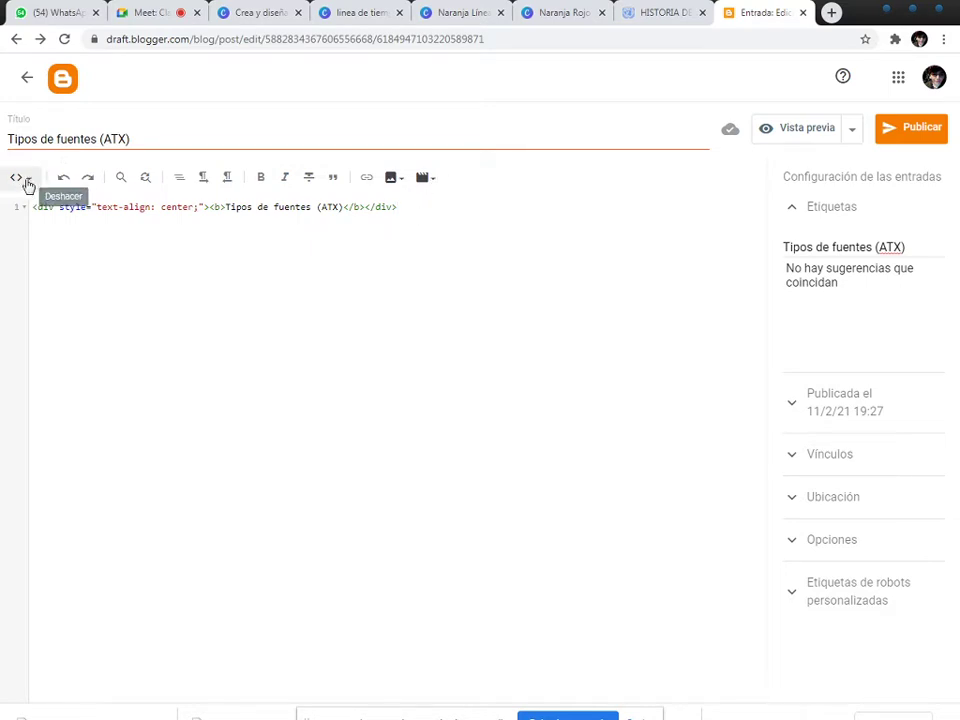
{"action": "left_click", "coordinate": [30, 184]}
{"action": "left_click", "coordinate": [61, 220]}
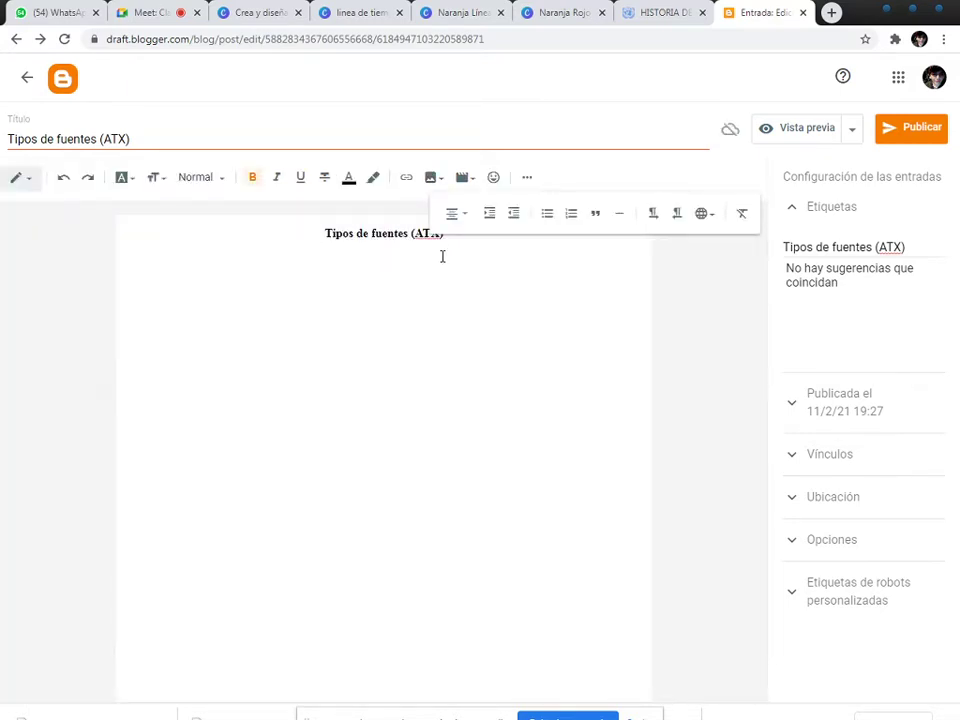
{"action": "left_click", "coordinate": [852, 130]}
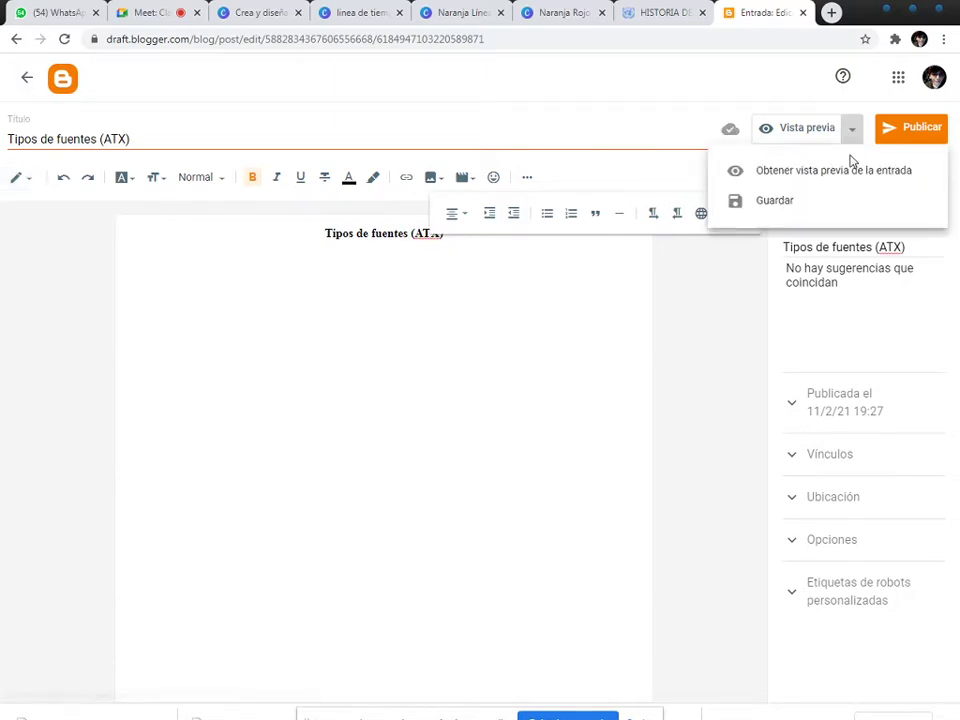
{"action": "left_click", "coordinate": [804, 200]}
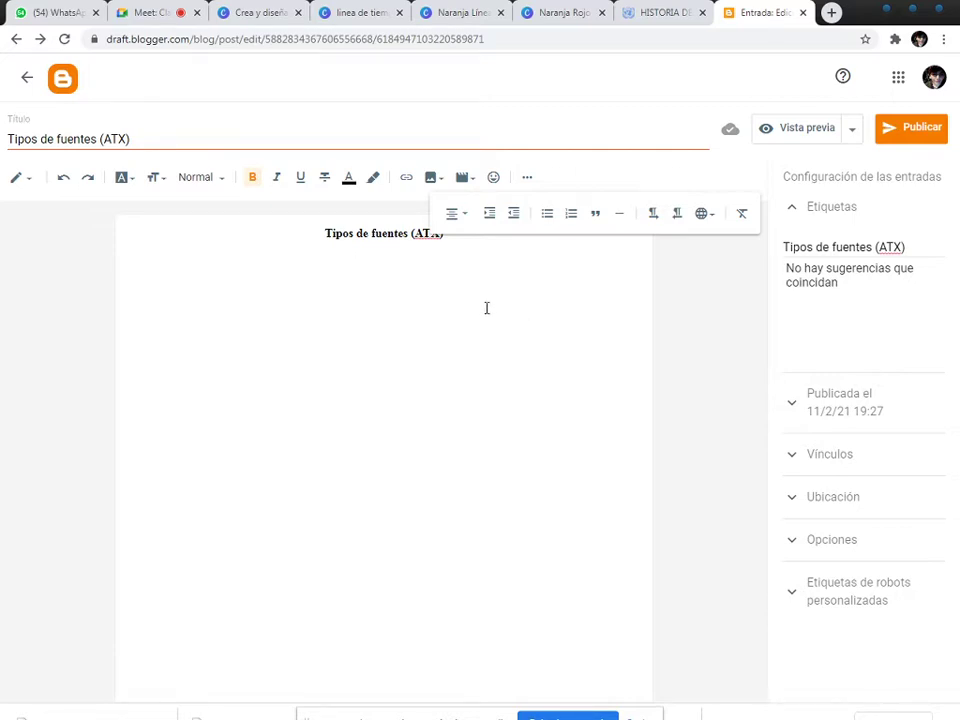
Add two blank lines below the "Tipos de fuentes (ATX)" heading in the post body
{"action": "left_click", "coordinate": [35, 181]}
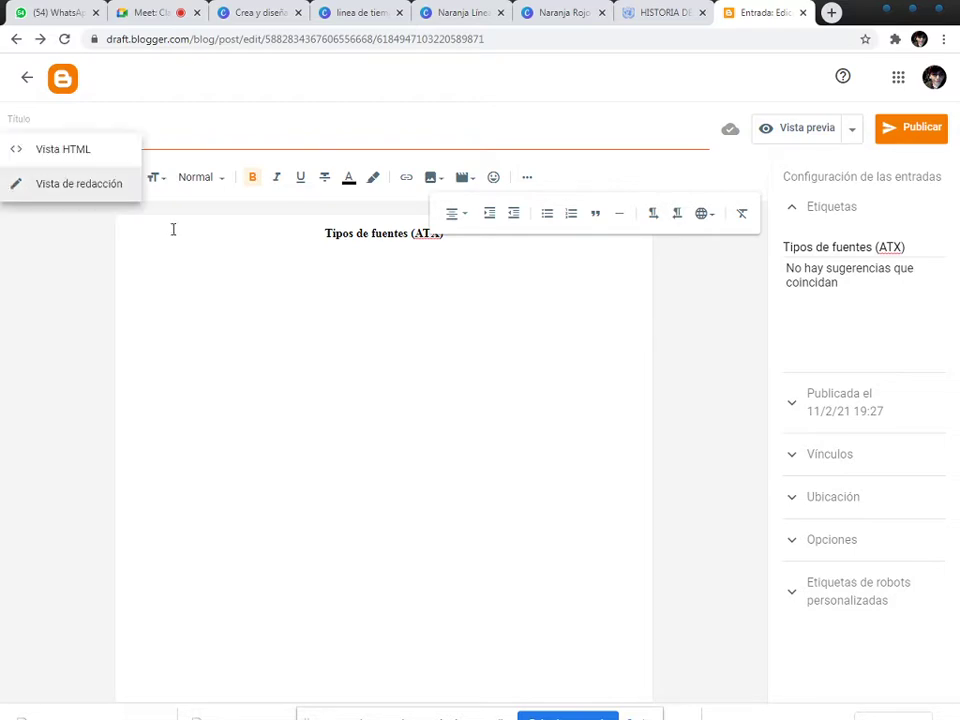
{"action": "left_click", "coordinate": [355, 273]}
{"action": "left_click", "coordinate": [28, 182]}
{"action": "left_click", "coordinate": [397, 267]}
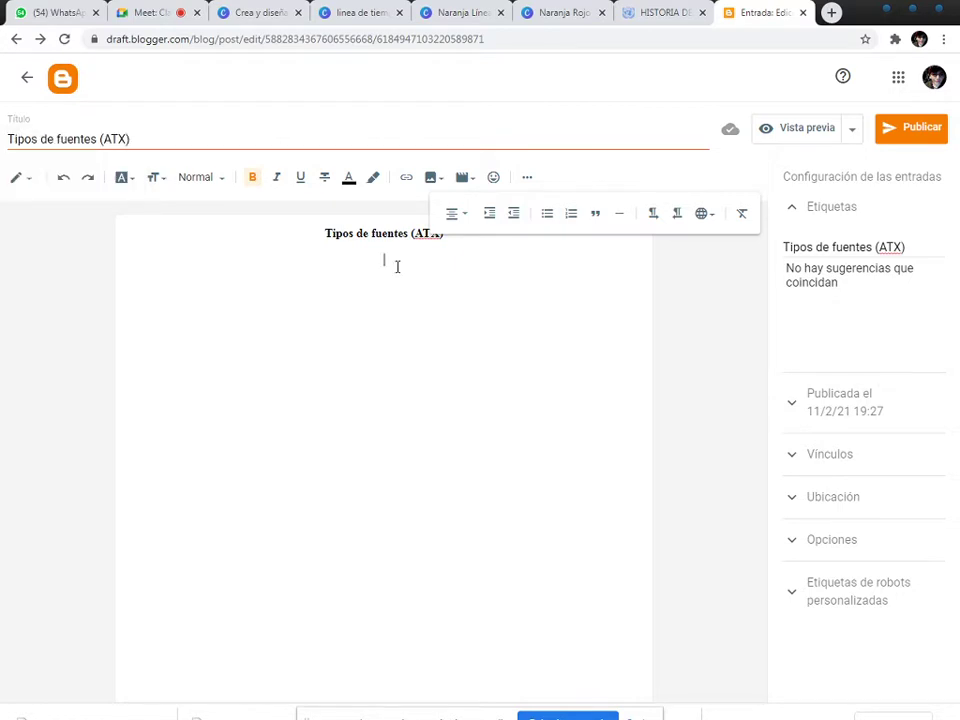
Examine the HTML code behind the heading and blank lines, switching between the HTML and compose views
{"action": "left_click", "coordinate": [28, 180]}
{"action": "left_click", "coordinate": [49, 155]}
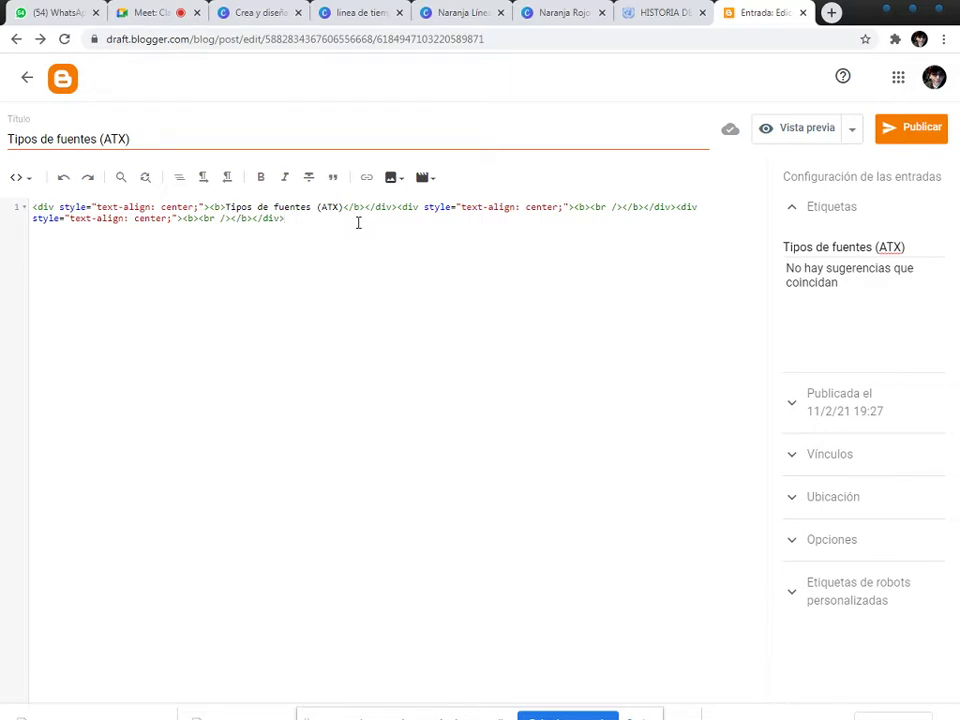
{"action": "left_click", "coordinate": [34, 180]}
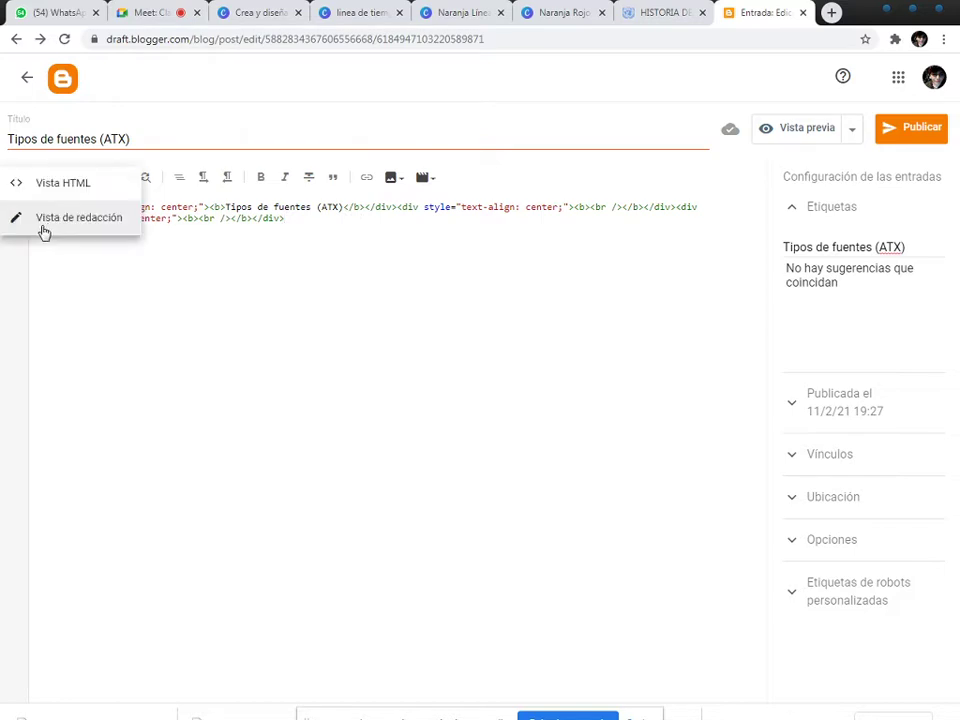
{"action": "left_click", "coordinate": [59, 220]}
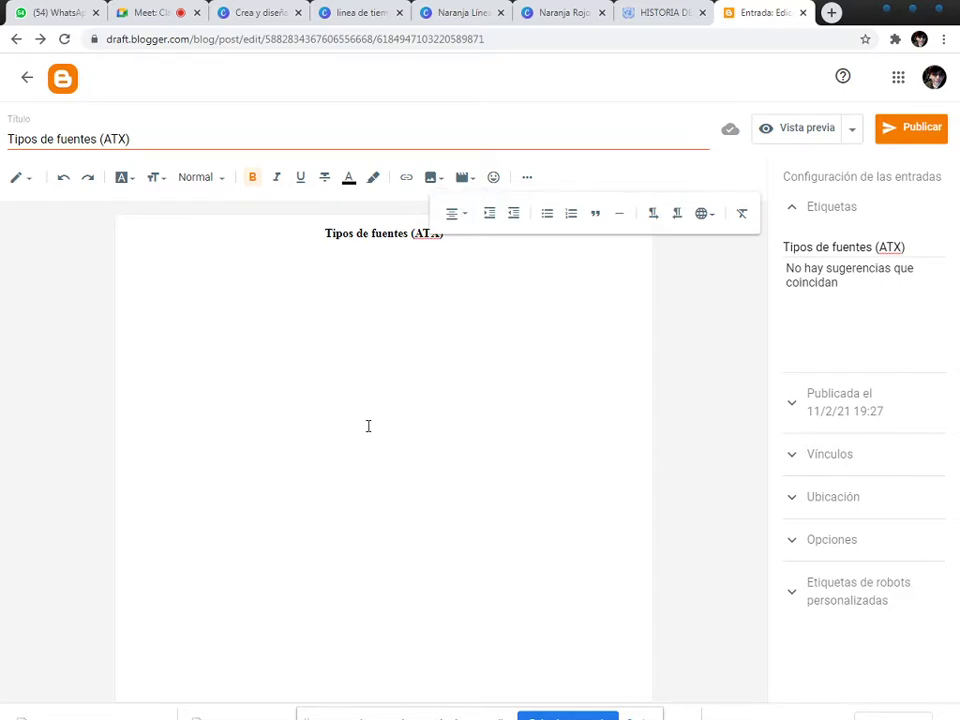
{"action": "left_click", "coordinate": [30, 180]}
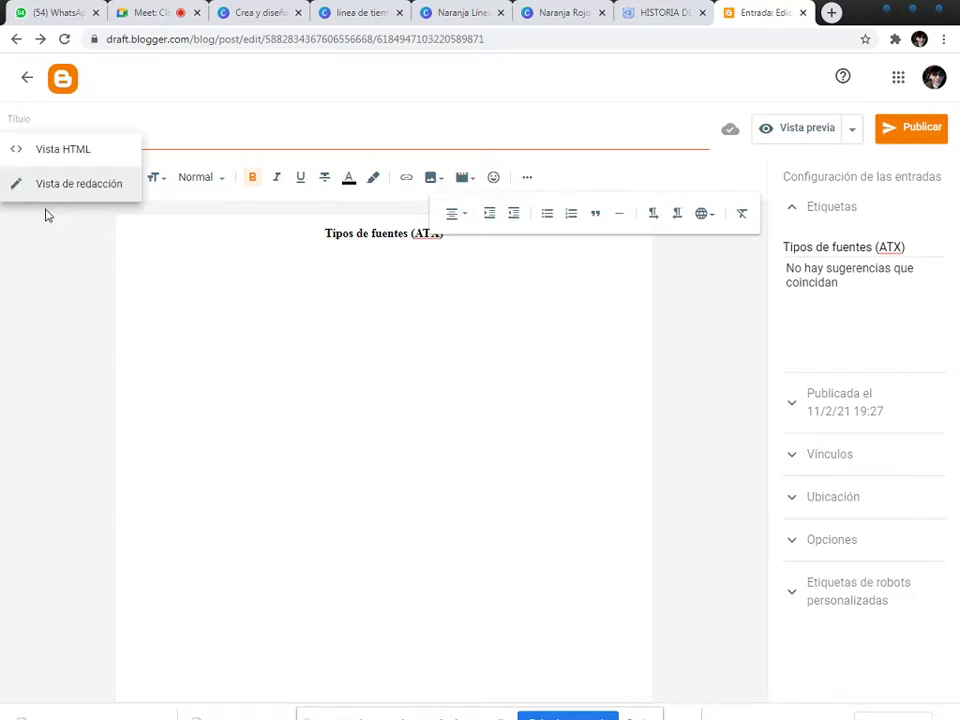
{"action": "left_click", "coordinate": [42, 156]}
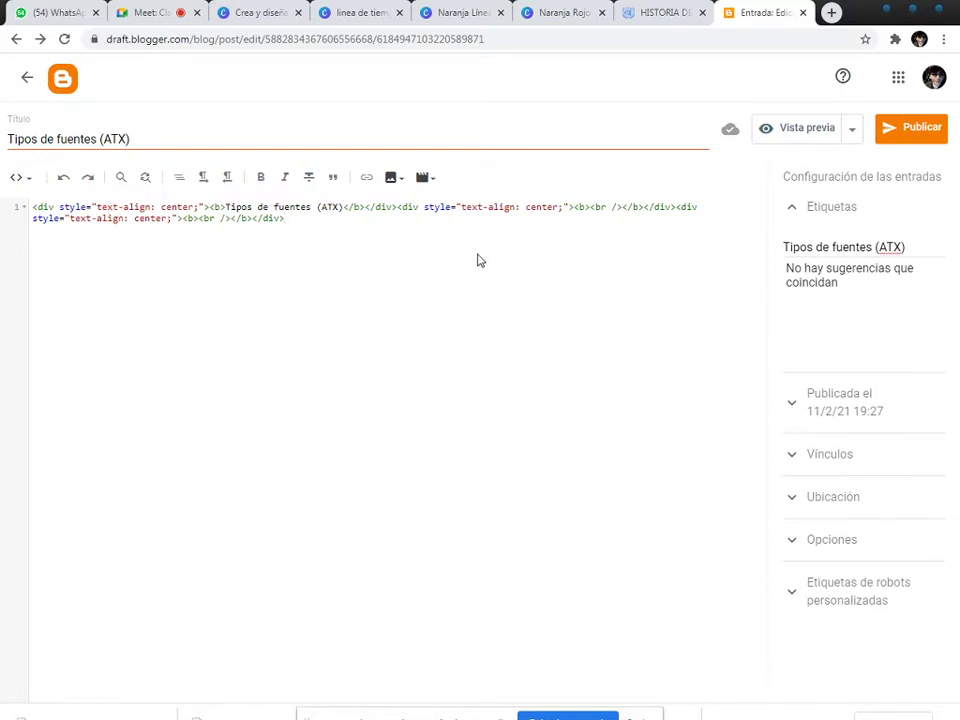
{"action": "left_click", "coordinate": [21, 178]}
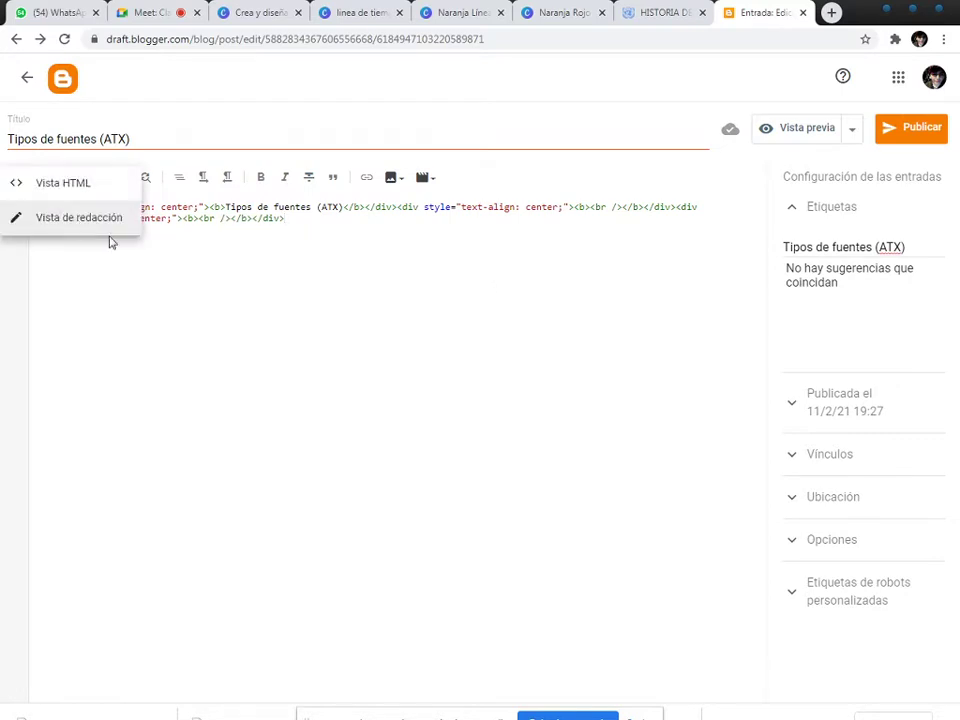
{"action": "left_click", "coordinate": [100, 223]}
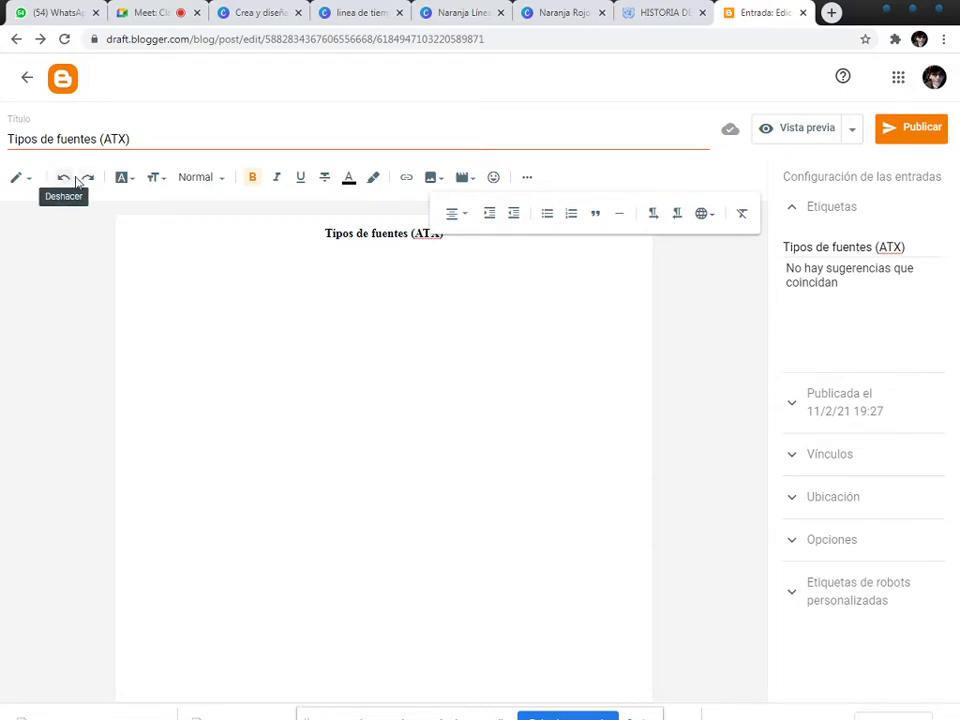
Look through the available fonts, text sizes and paragraph styles for the post body
{"action": "left_click", "coordinate": [126, 178]}
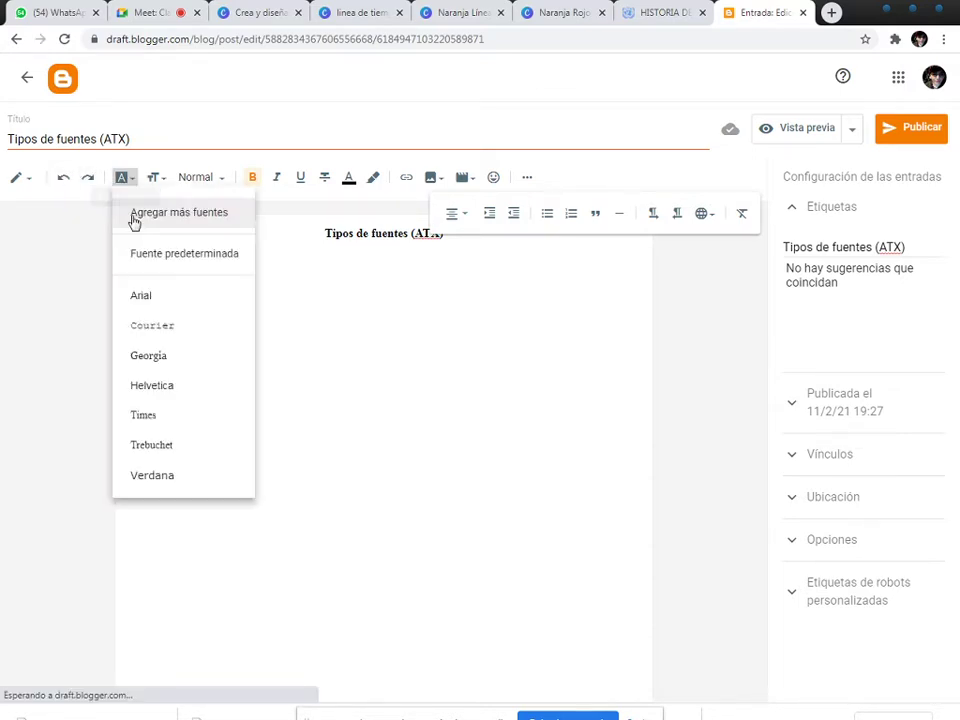
{"action": "left_click", "coordinate": [360, 339]}
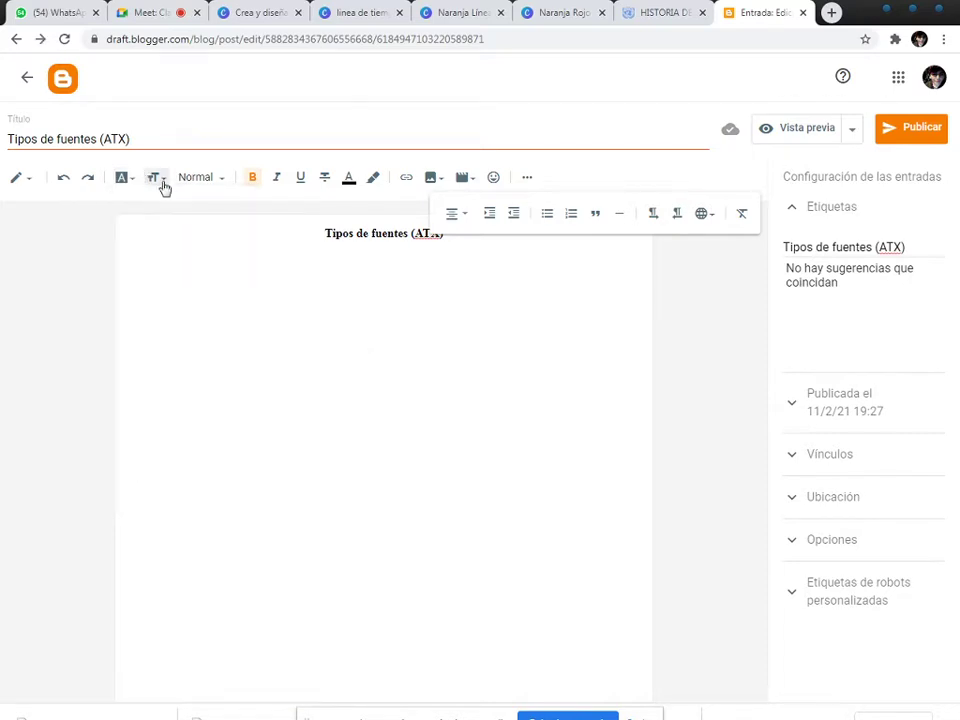
{"action": "left_click", "coordinate": [164, 188]}
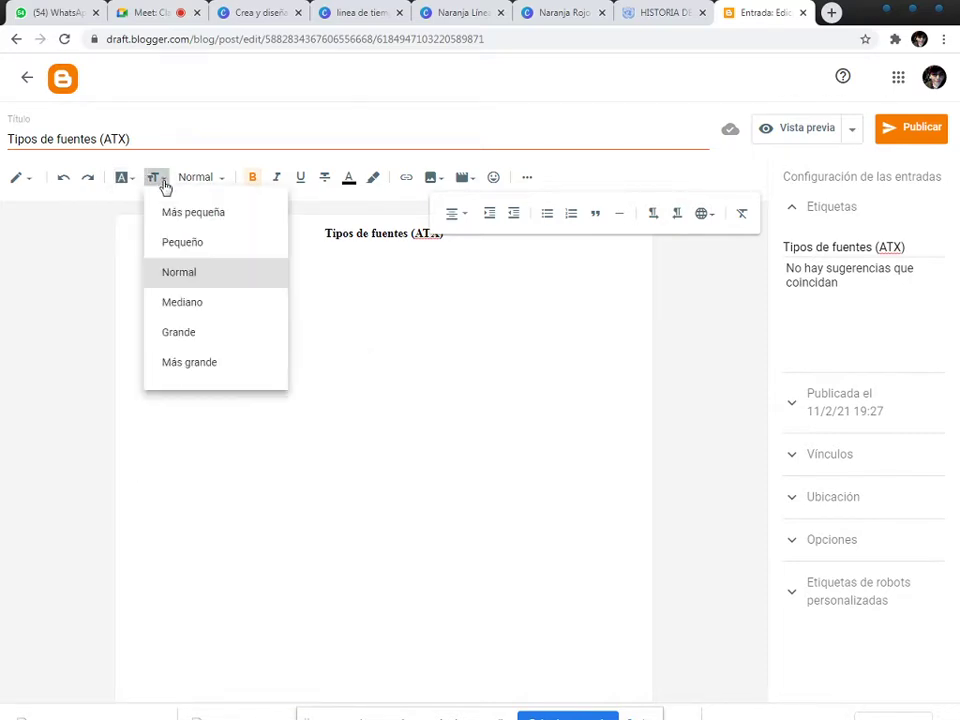
{"action": "left_click", "coordinate": [335, 356]}
{"action": "left_click", "coordinate": [219, 178]}
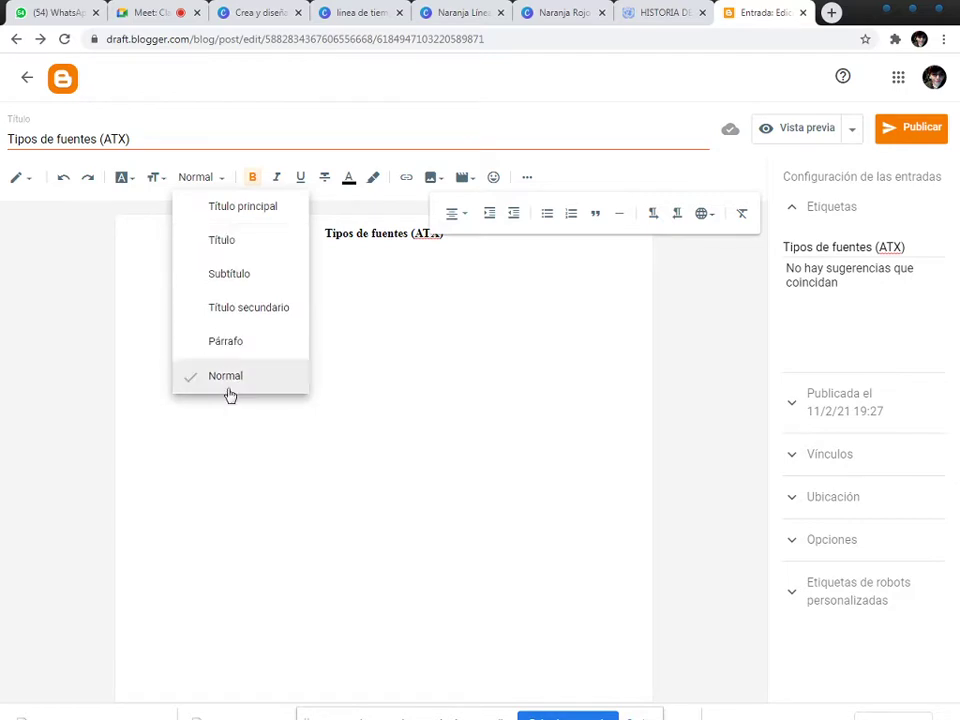
{"action": "left_click", "coordinate": [611, 375]}
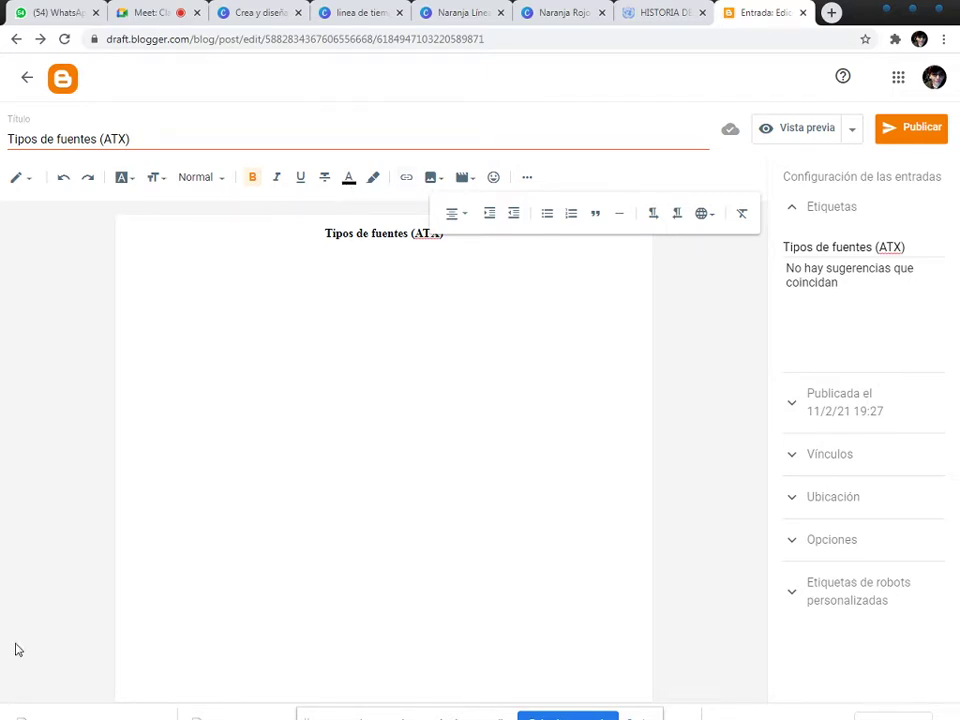
{"action": "left_click", "coordinate": [15, 716]}
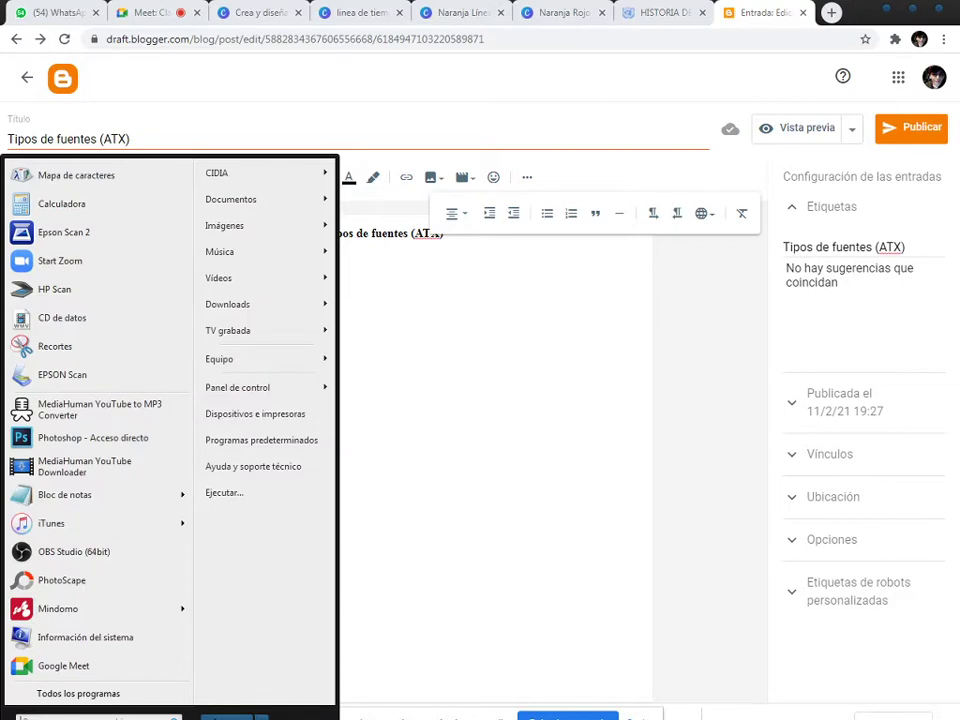
{"action": "left_click", "coordinate": [568, 294]}
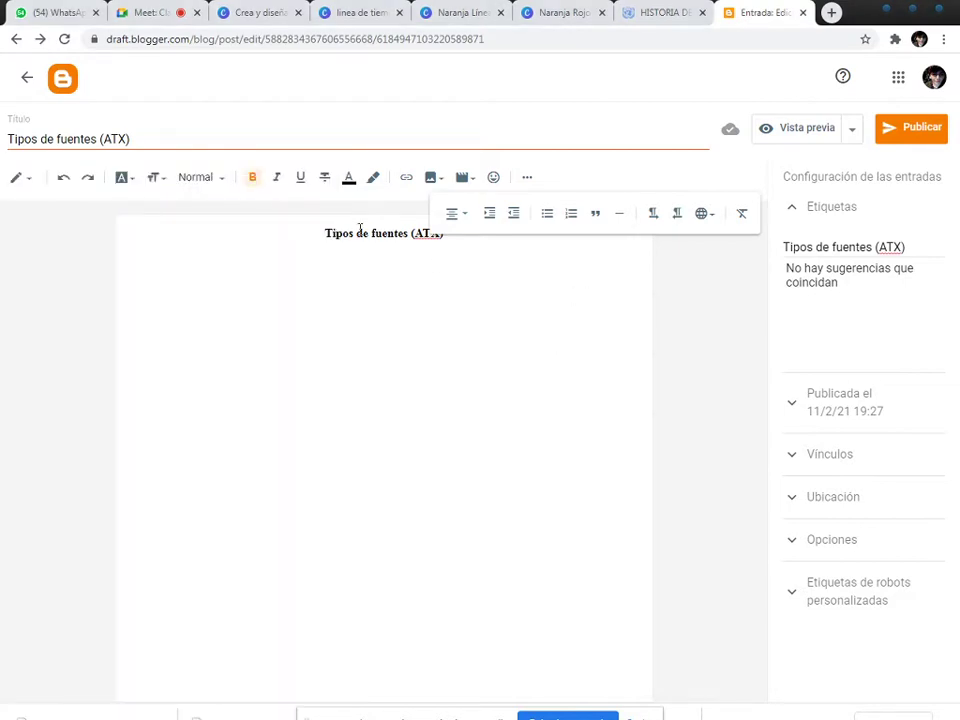
{"action": "double_click", "coordinate": [359, 231]}
{"action": "left_click_drag", "start_coordinate": [379, 242], "coordinate": [521, 296]}
{"action": "left_click", "coordinate": [521, 292]}
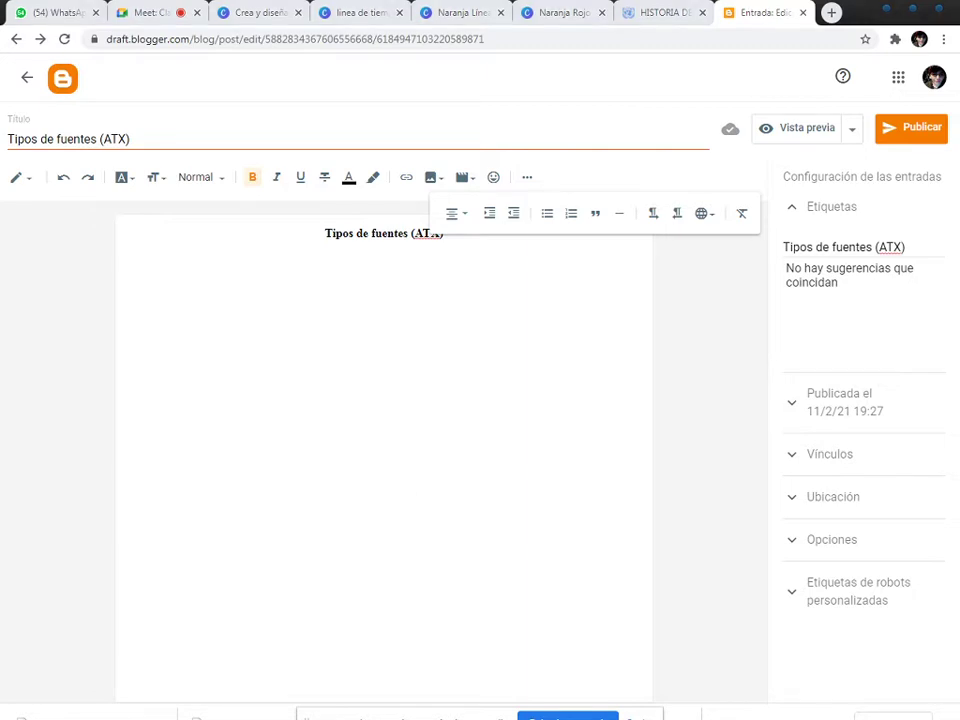
Switch to the "manualo de mecanografia 2017 terminado final" document in Word
{"action": "mouse_move", "coordinate": [475, 716]}
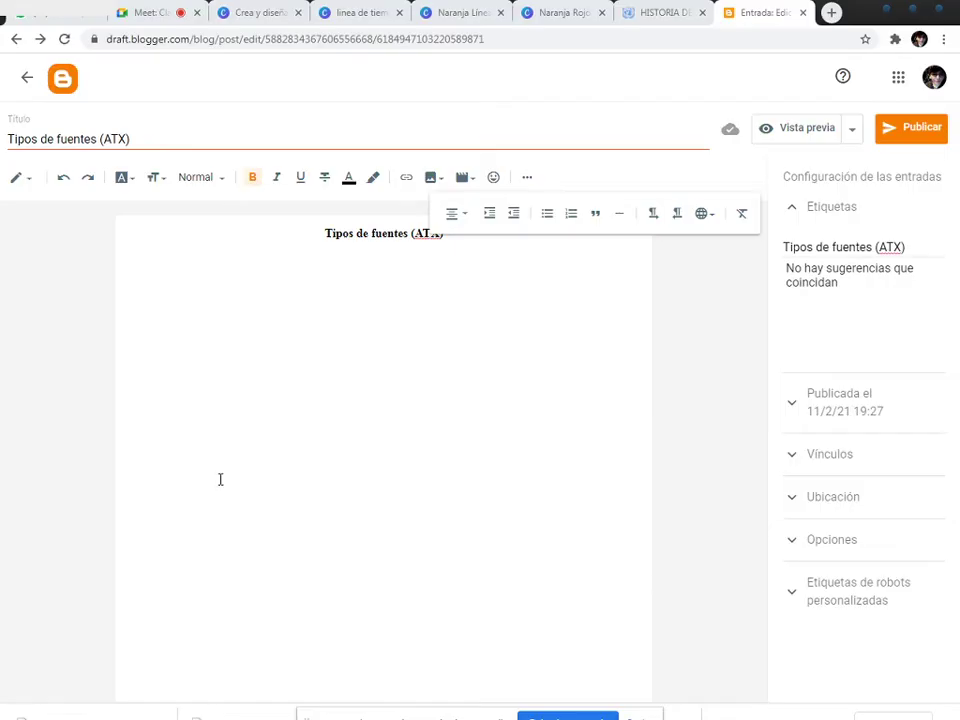
{"action": "left_click", "coordinate": [507, 712]}
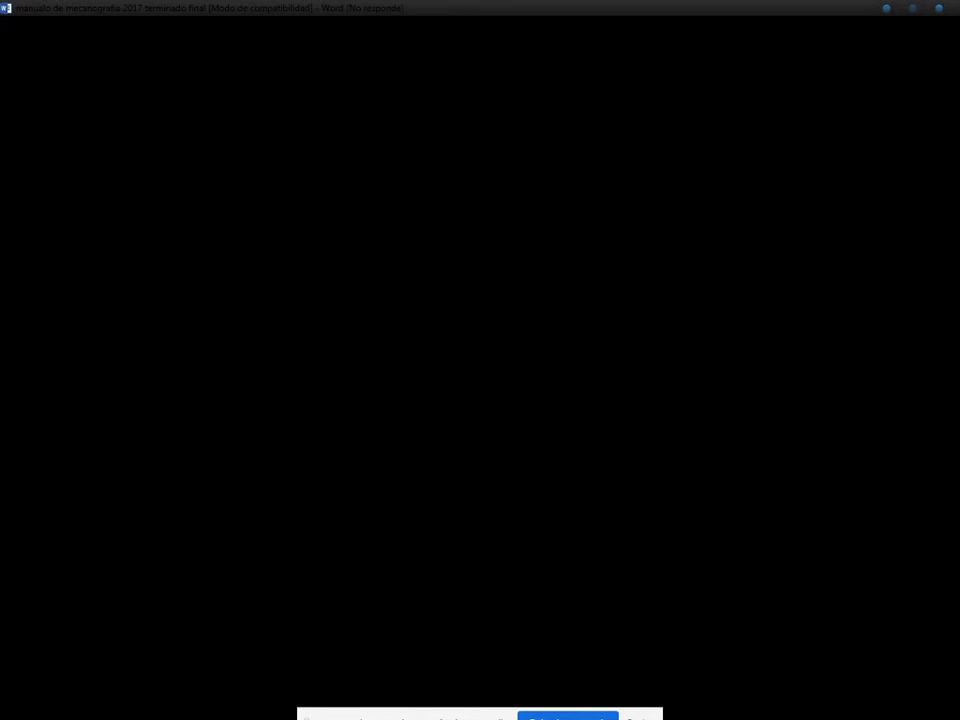
{"action": "key", "text": "alt+Tab"}
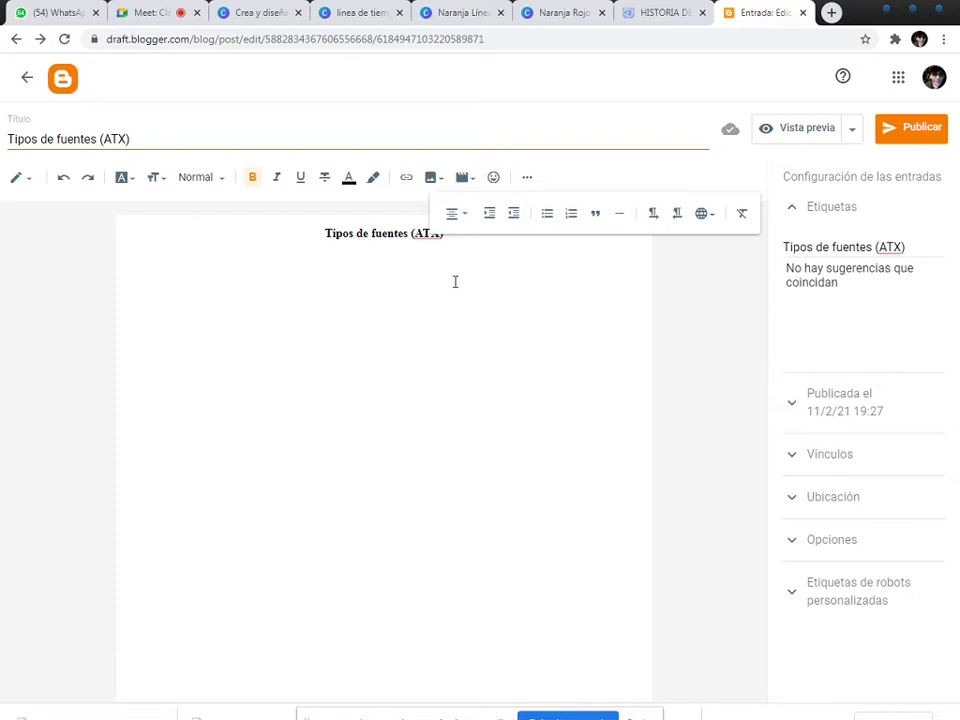
{"action": "key", "text": "super"}
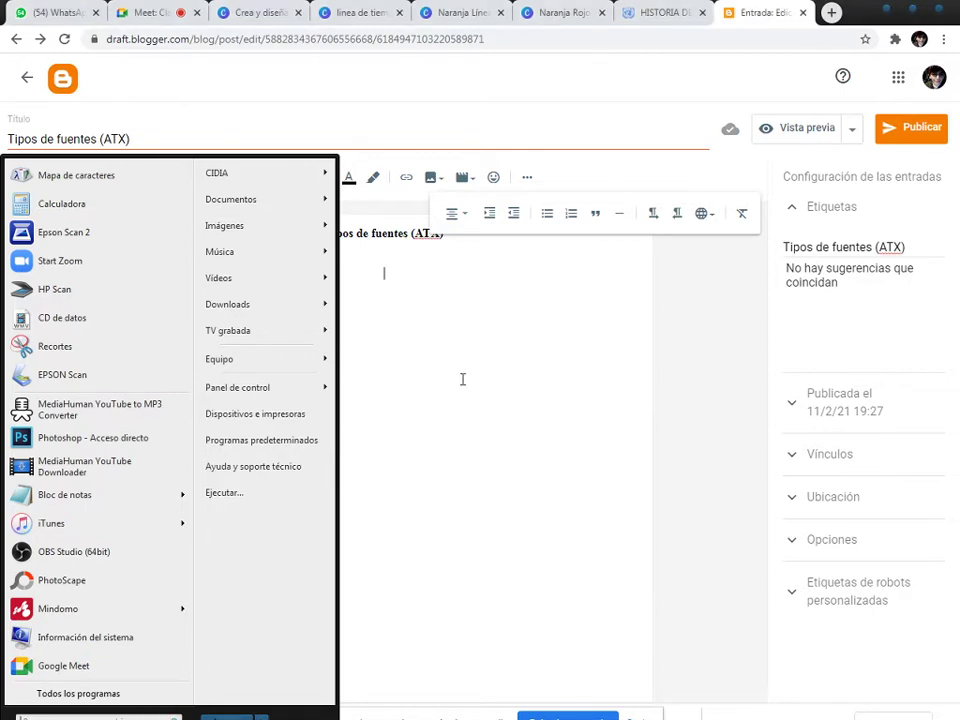
{"action": "type", "text": "p"}
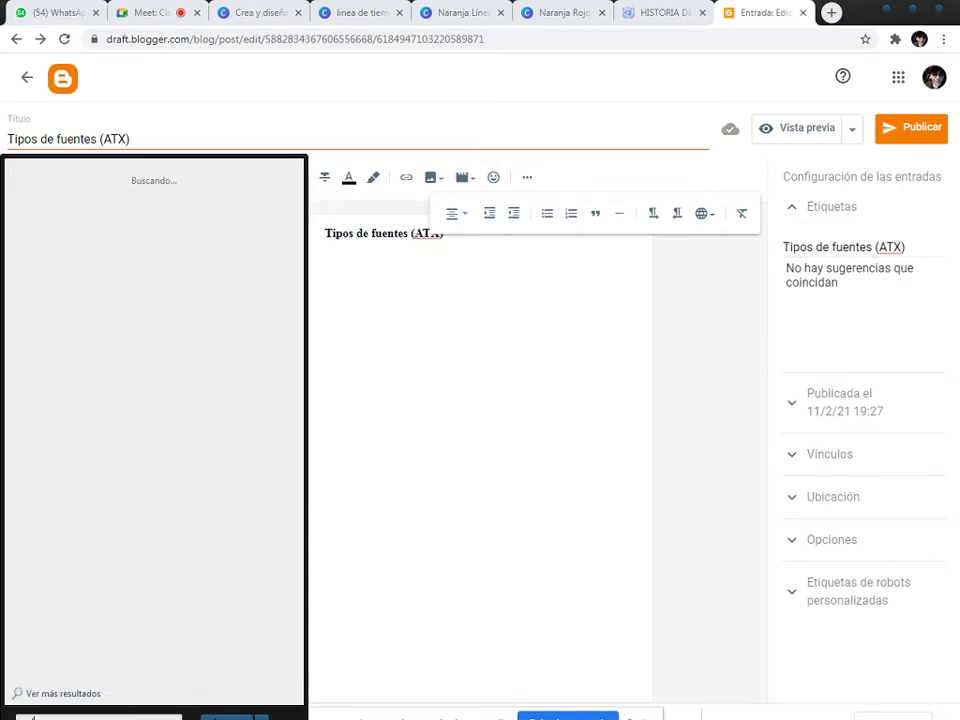
{"action": "left_click", "coordinate": [150, 14]}
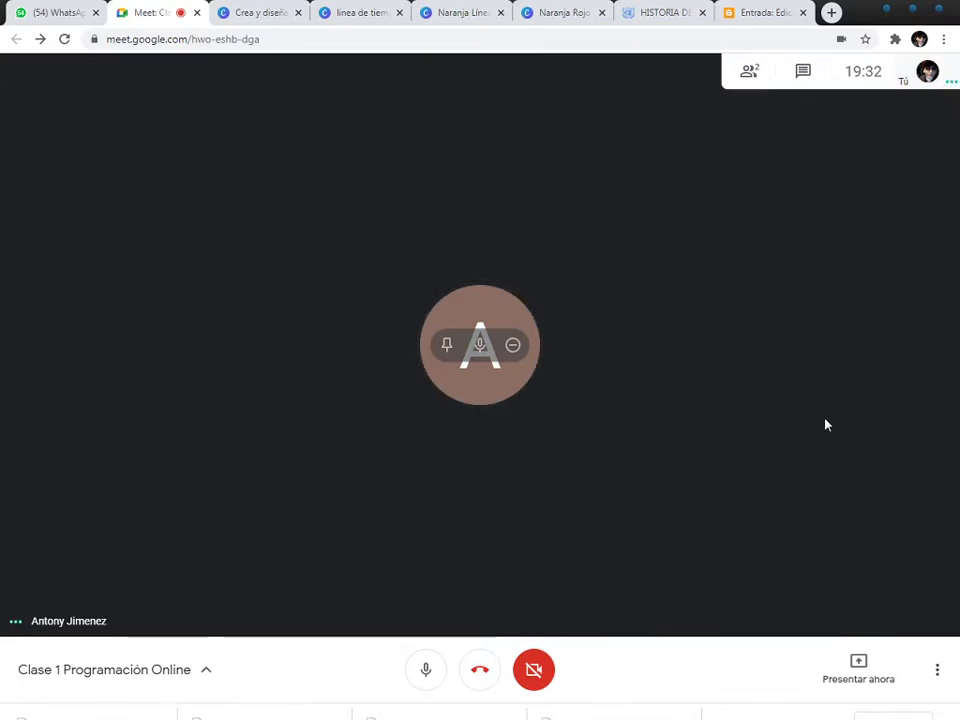
{"action": "key", "text": "super"}
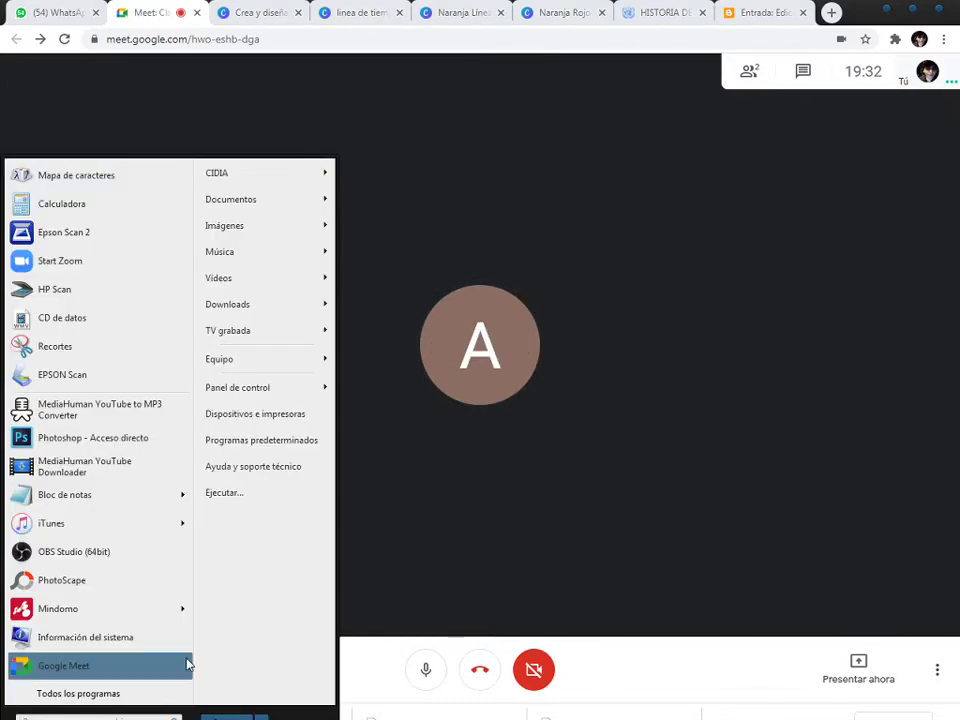
{"action": "type", "text": "c"}
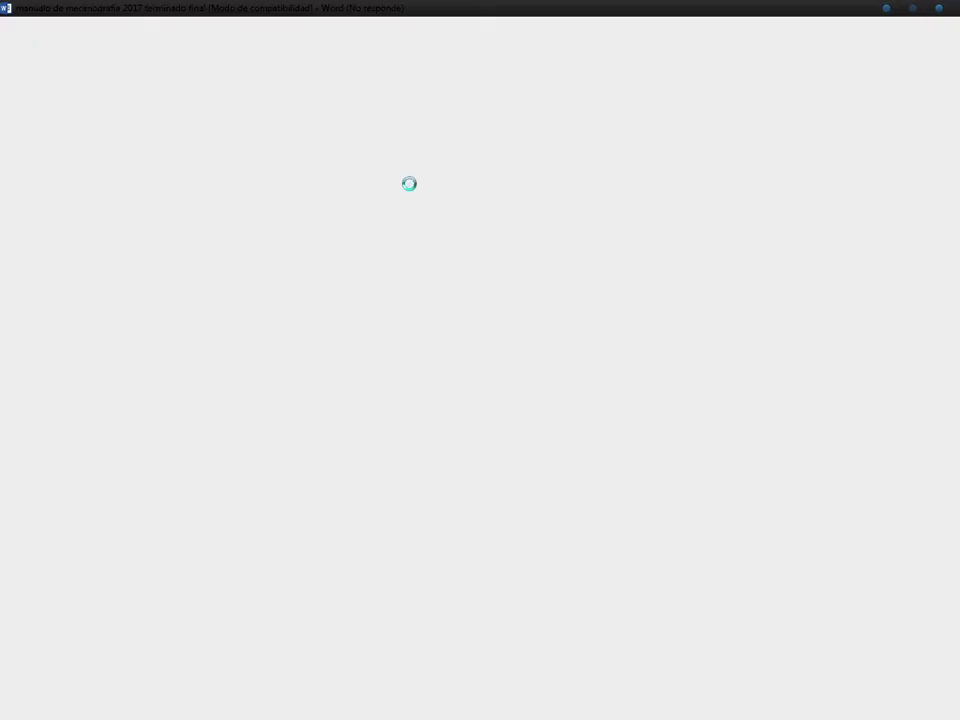
{"action": "key", "text": "super"}
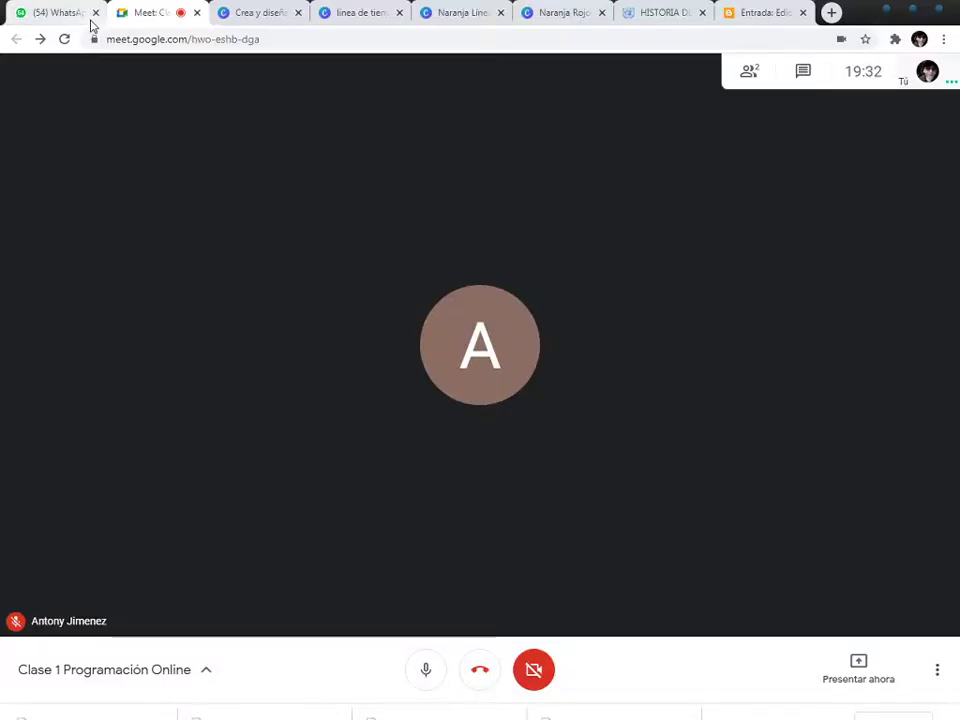
{"action": "left_click", "coordinate": [60, 14]}
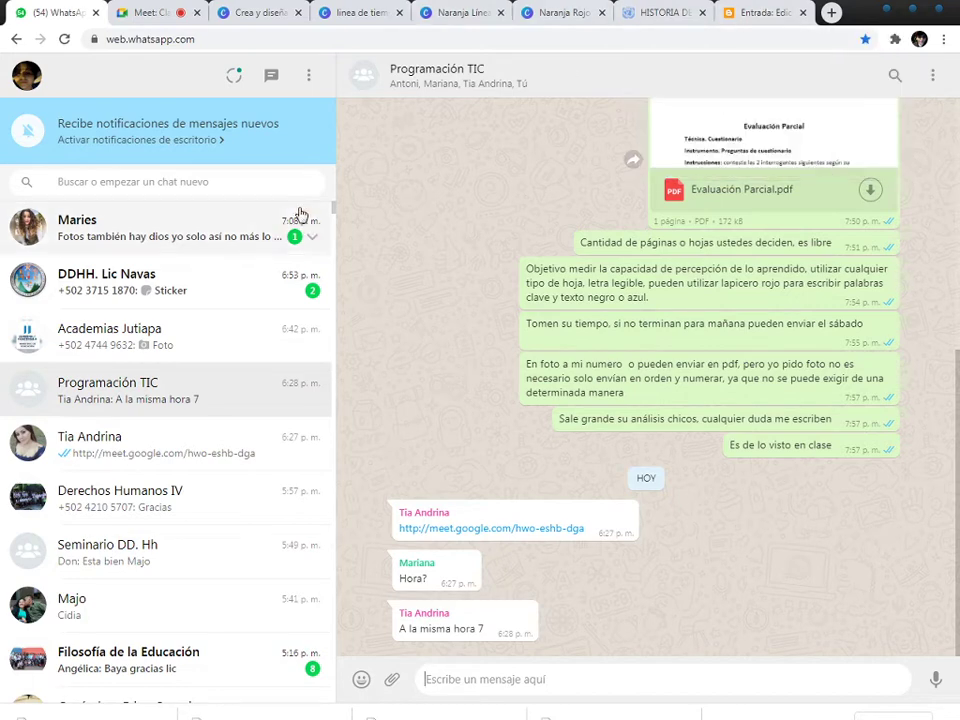
Return to the Google Meet call and admit the participant asking to join
{"action": "left_click", "coordinate": [155, 16]}
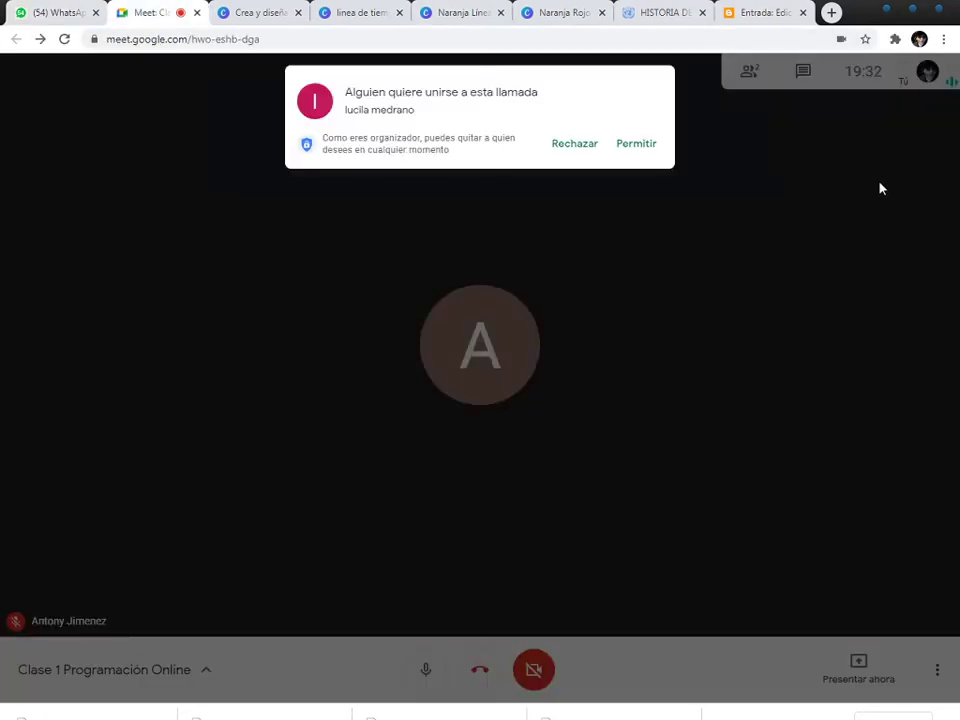
{"action": "left_click", "coordinate": [638, 145]}
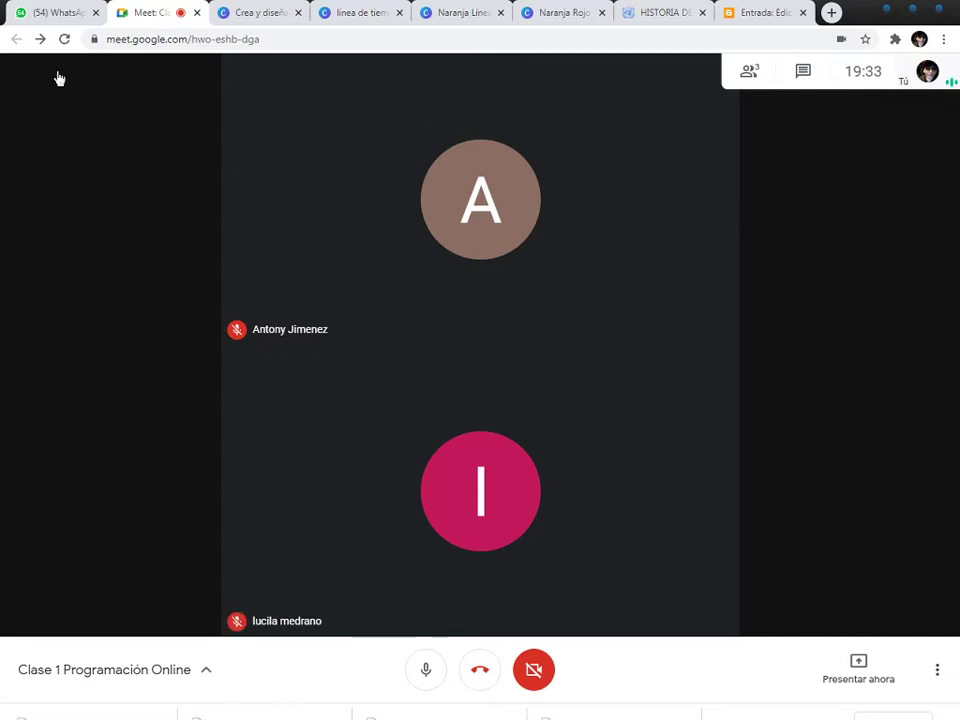
{"action": "left_click", "coordinate": [64, 14]}
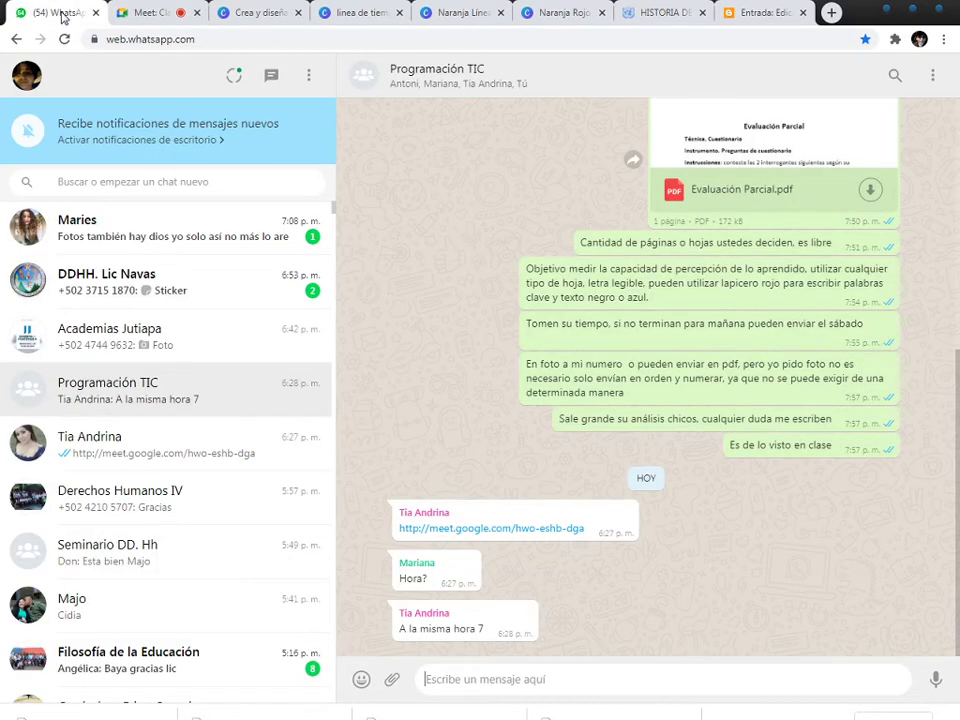
{"action": "left_click", "coordinate": [133, 15]}
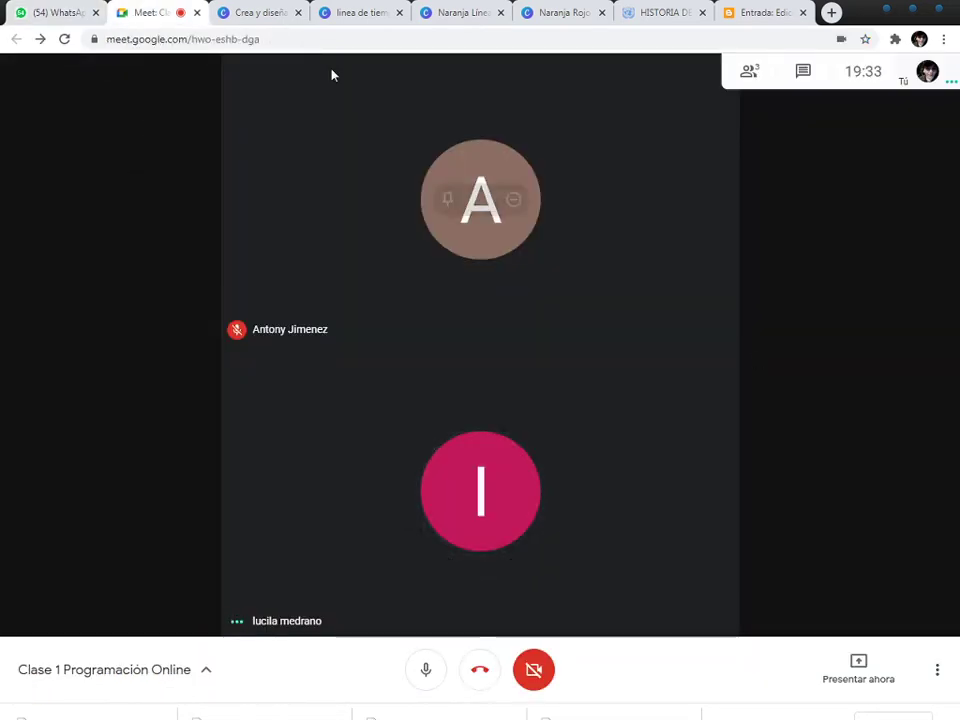
{"action": "left_click", "coordinate": [274, 15]}
{"action": "left_click", "coordinate": [360, 15]}
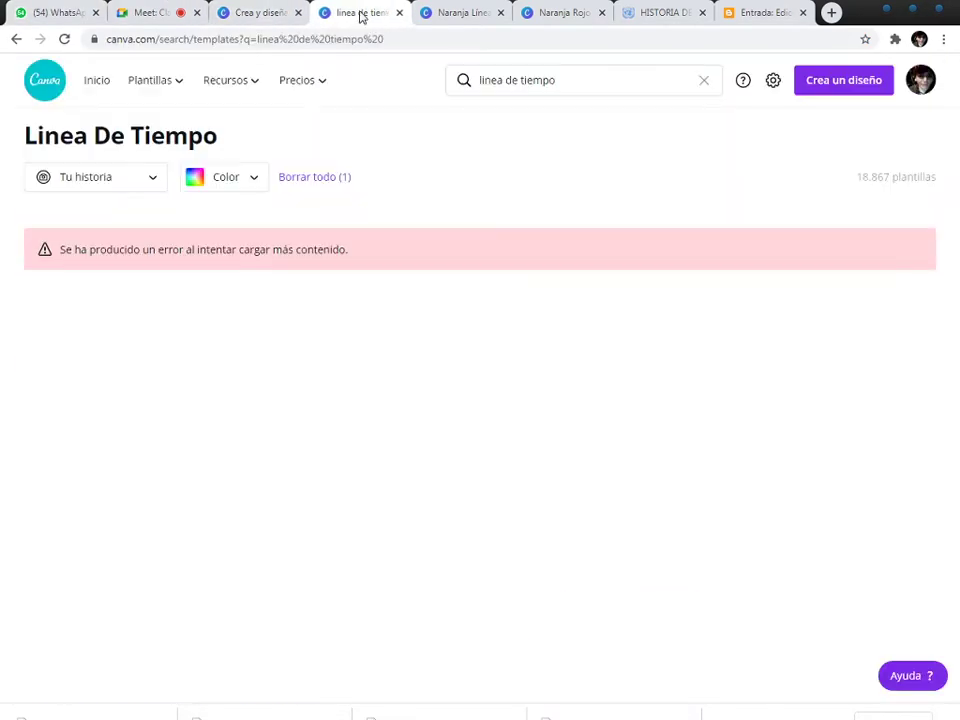
{"action": "left_click", "coordinate": [474, 15]}
{"action": "left_click", "coordinate": [555, 15]}
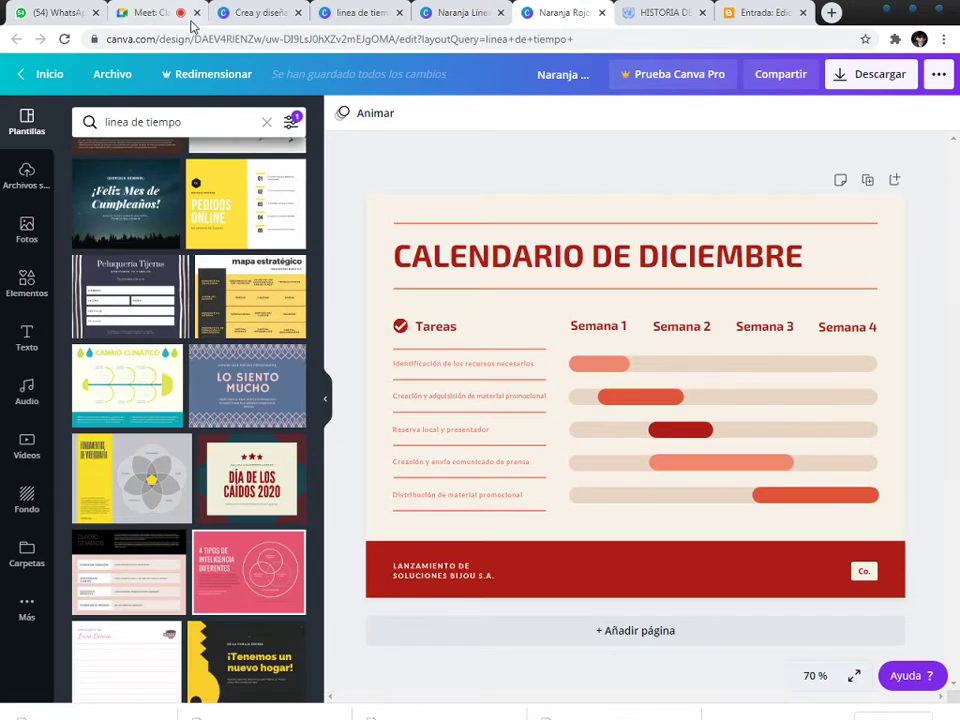
Present the entire screen in the Google Meet call and return to the "Tipos de fuentes (ATX)" post in Blogger
{"action": "left_click", "coordinate": [152, 13]}
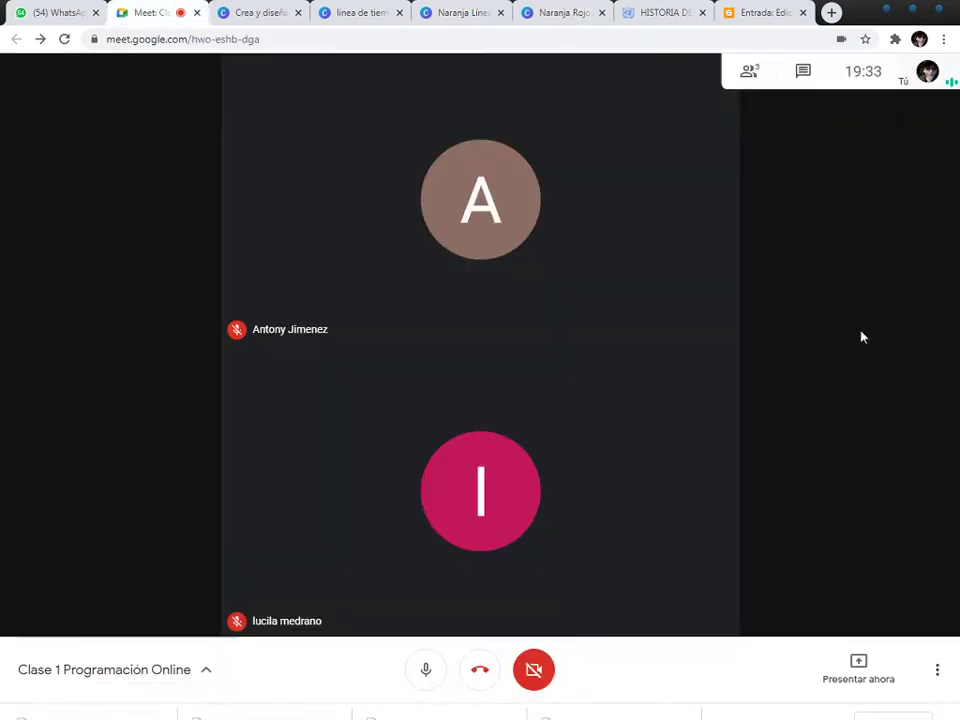
{"action": "left_click", "coordinate": [870, 663]}
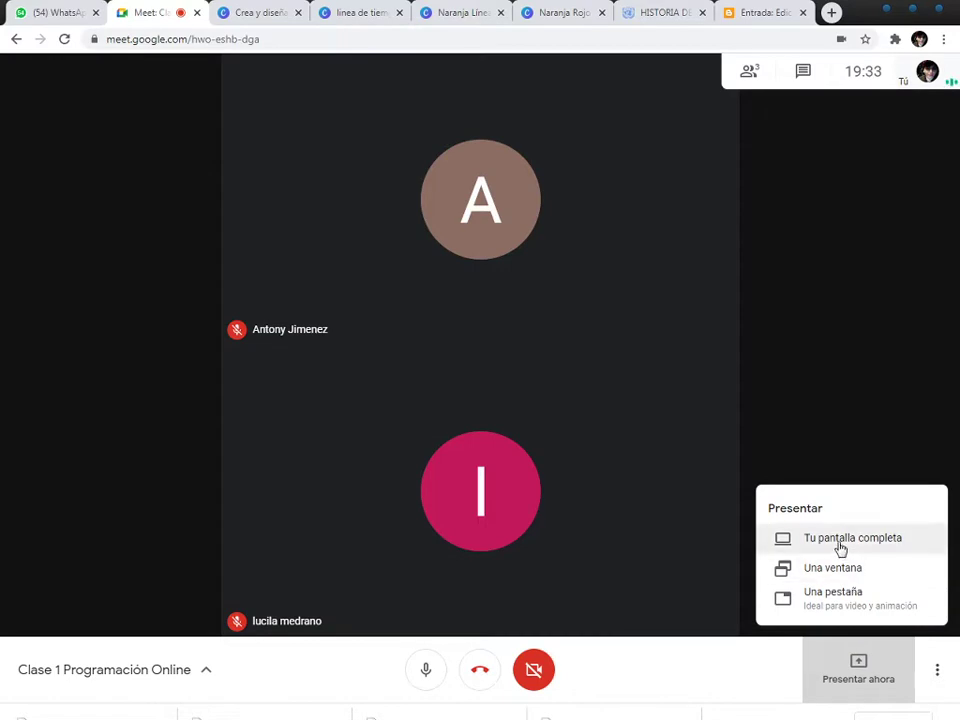
{"action": "left_click", "coordinate": [840, 546]}
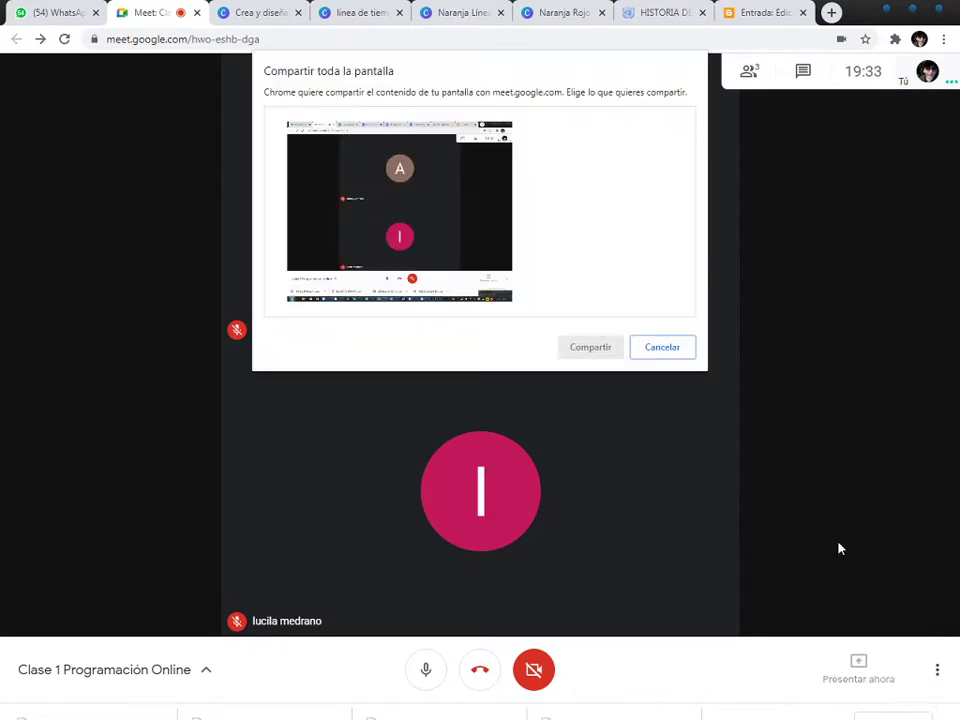
{"action": "left_click", "coordinate": [420, 210]}
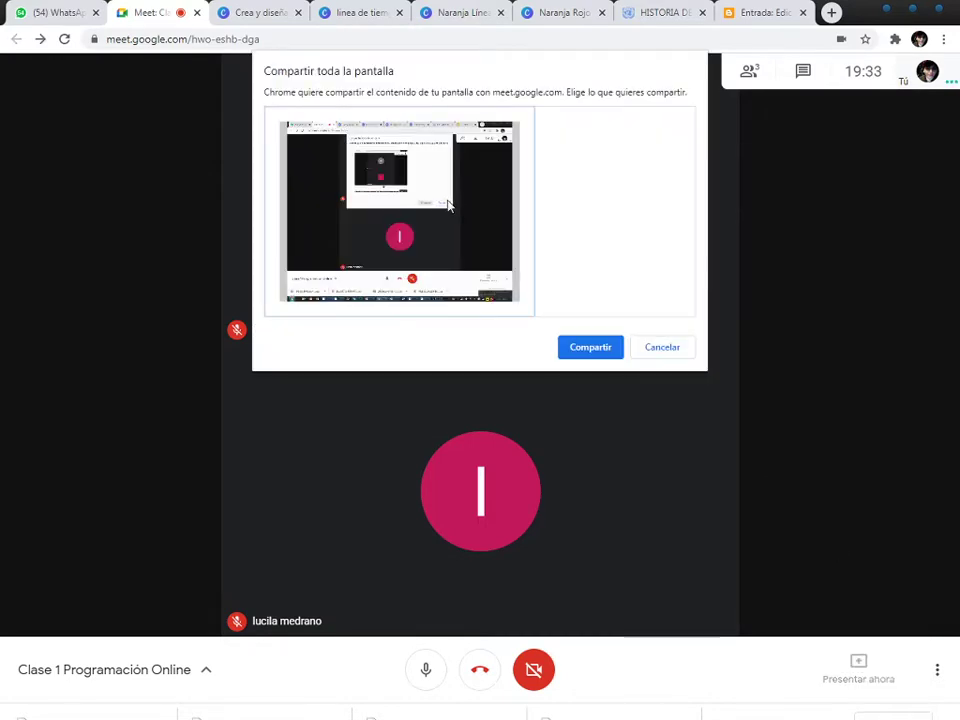
{"action": "left_click", "coordinate": [581, 350]}
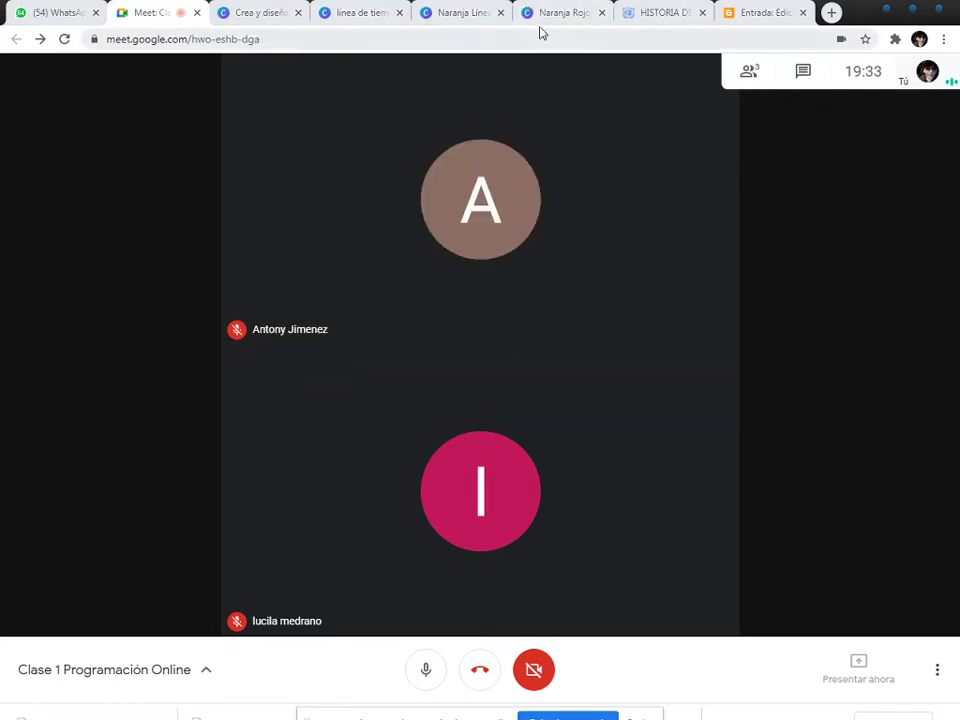
{"action": "left_click", "coordinate": [730, 16]}
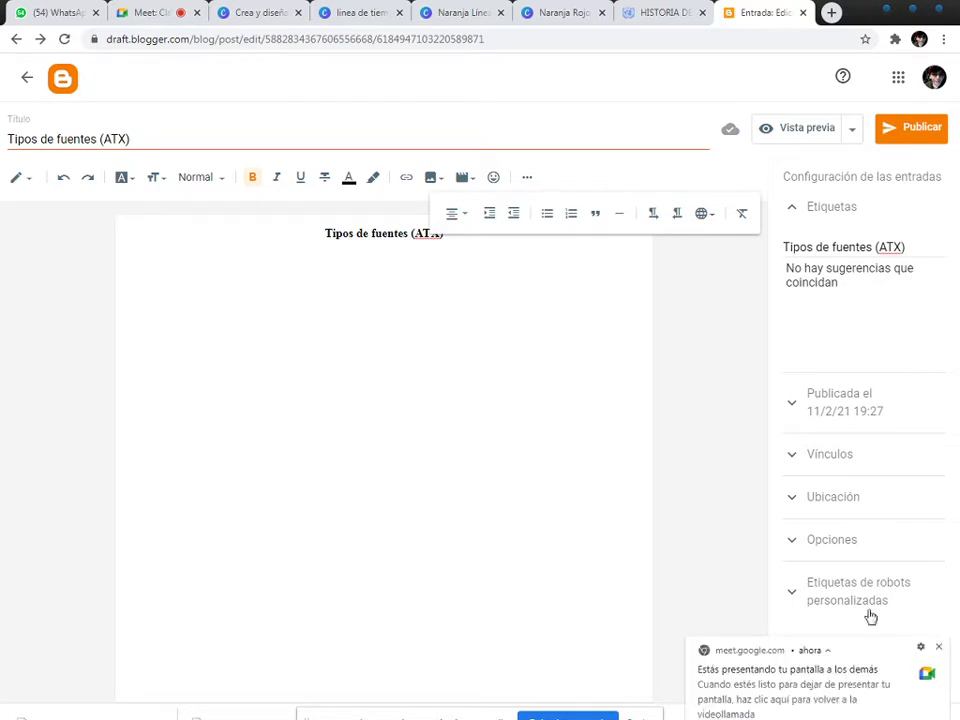
{"action": "left_click", "coordinate": [940, 648]}
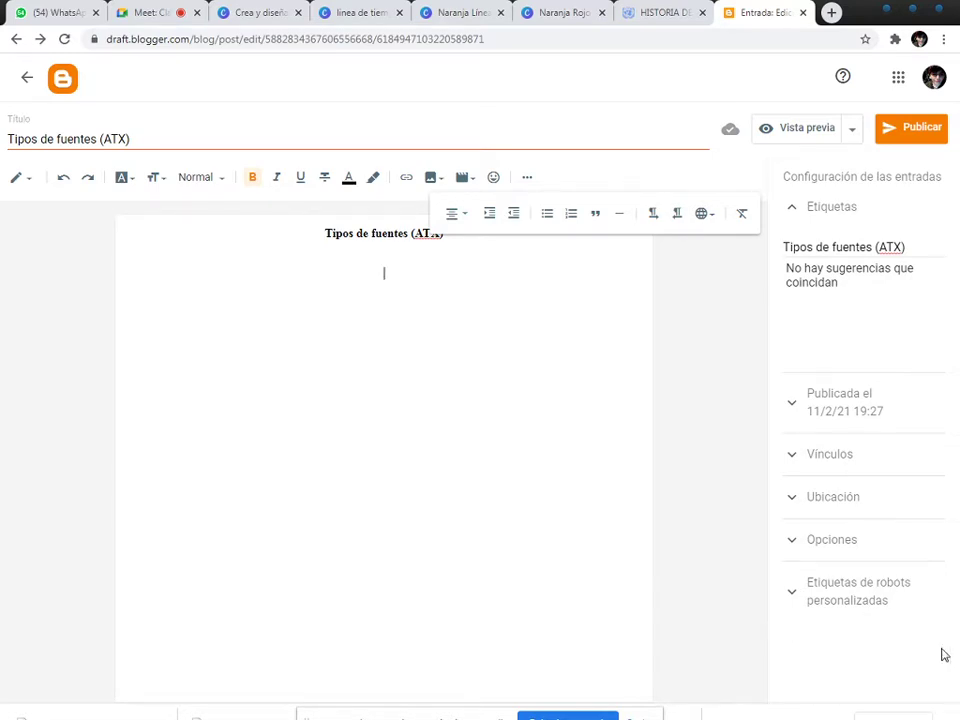
Compare the post heading in the compose view with its HTML code, returning to the compose view
{"action": "left_click", "coordinate": [32, 180]}
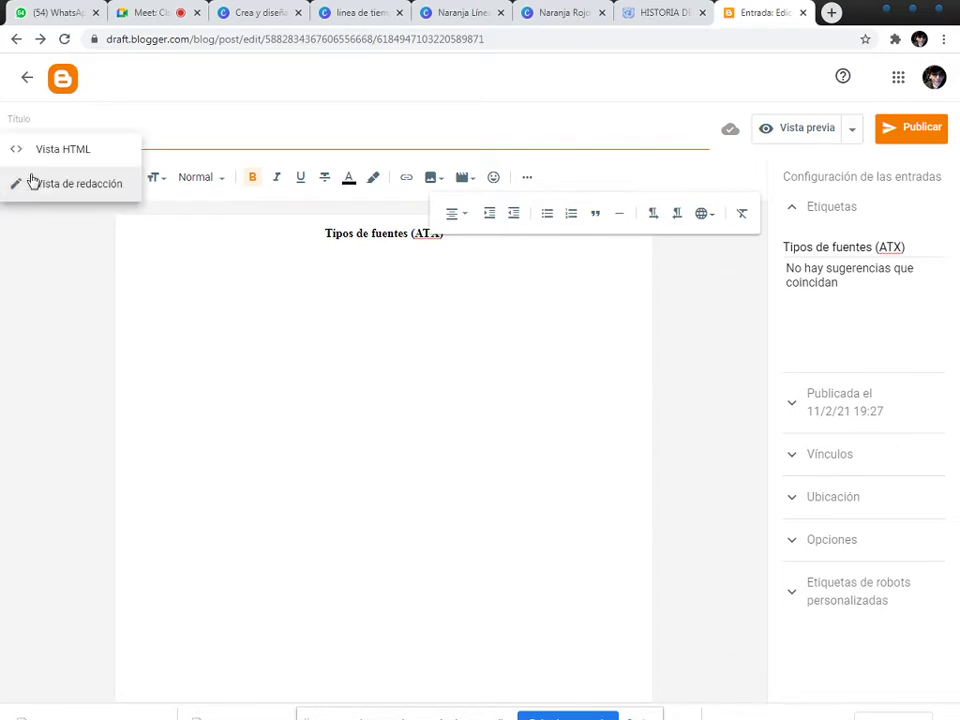
{"action": "left_click", "coordinate": [347, 233]}
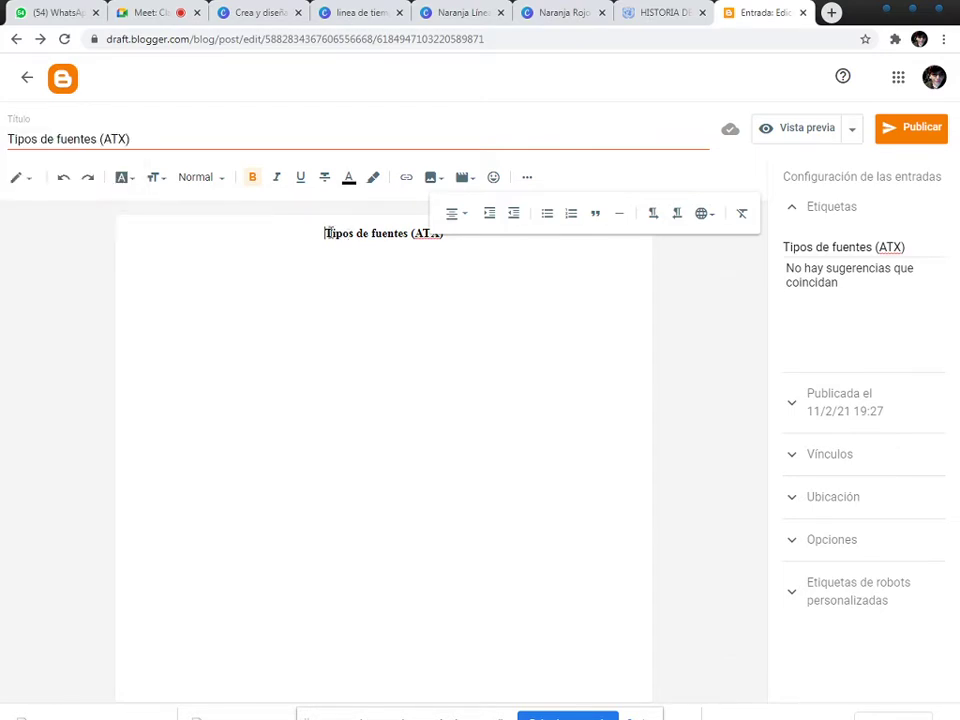
{"action": "left_click_drag", "start_coordinate": [324, 232], "coordinate": [499, 238]}
{"action": "left_click", "coordinate": [541, 316]}
{"action": "left_click", "coordinate": [33, 182]}
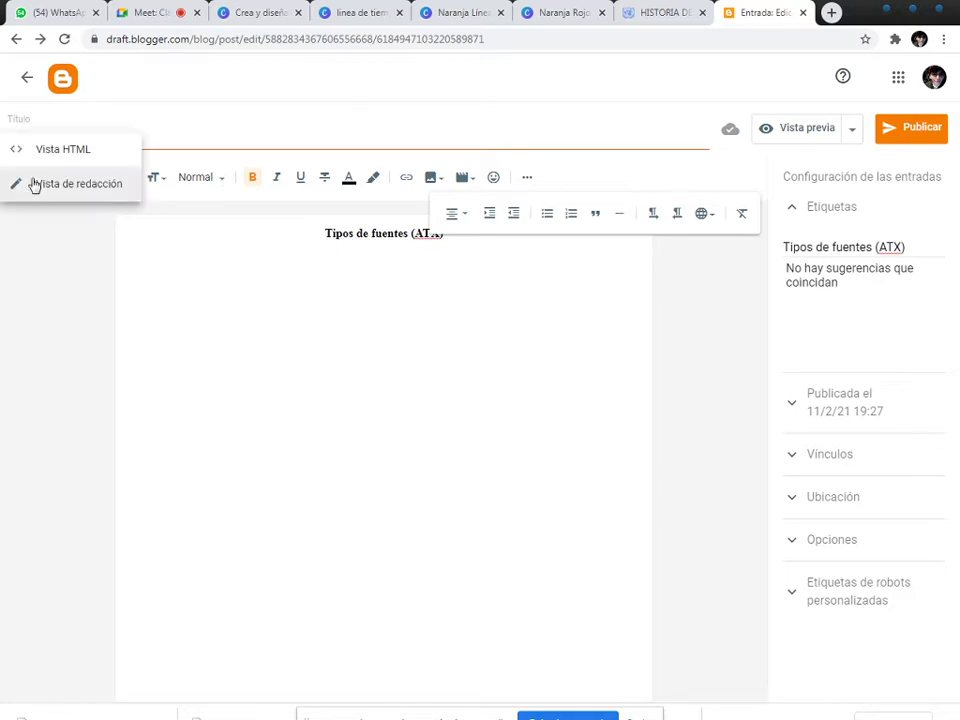
{"action": "left_click", "coordinate": [257, 251]}
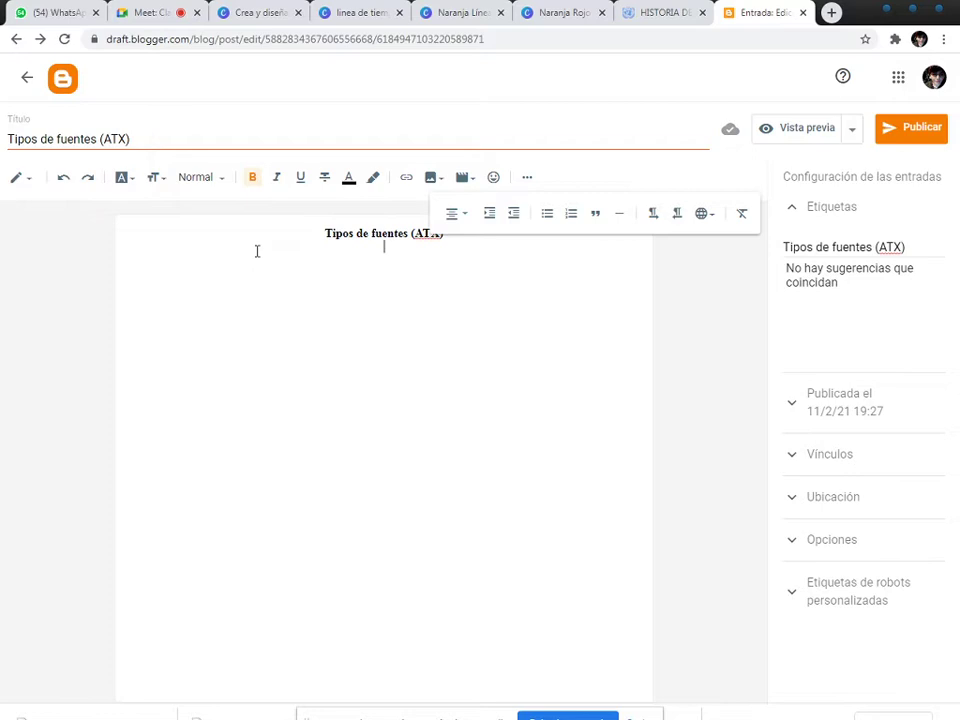
{"action": "left_click", "coordinate": [28, 180]}
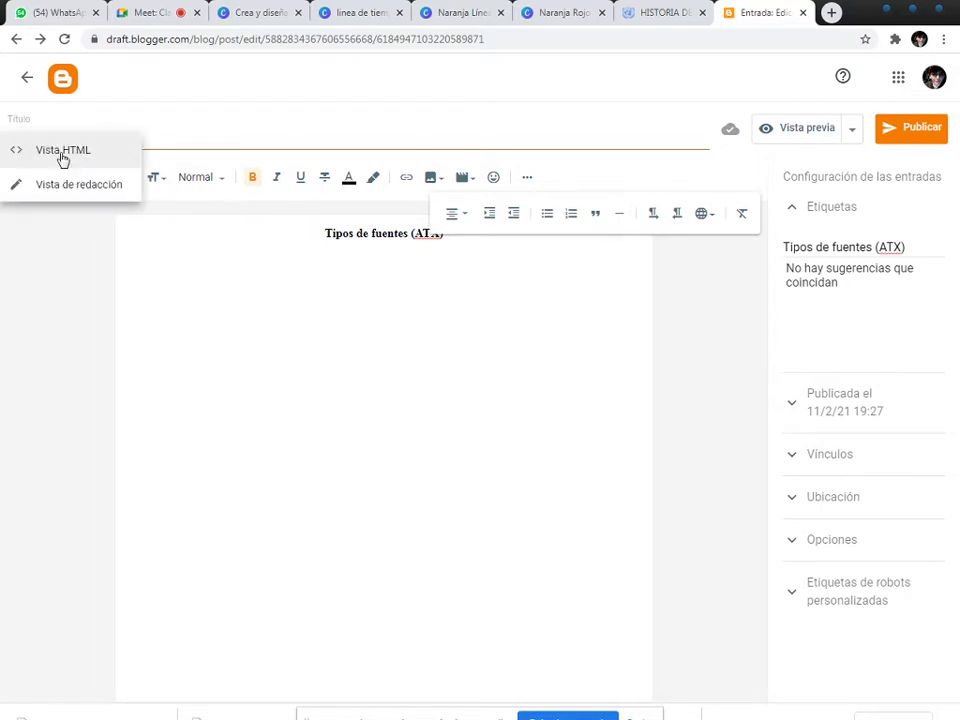
{"action": "left_click", "coordinate": [63, 150]}
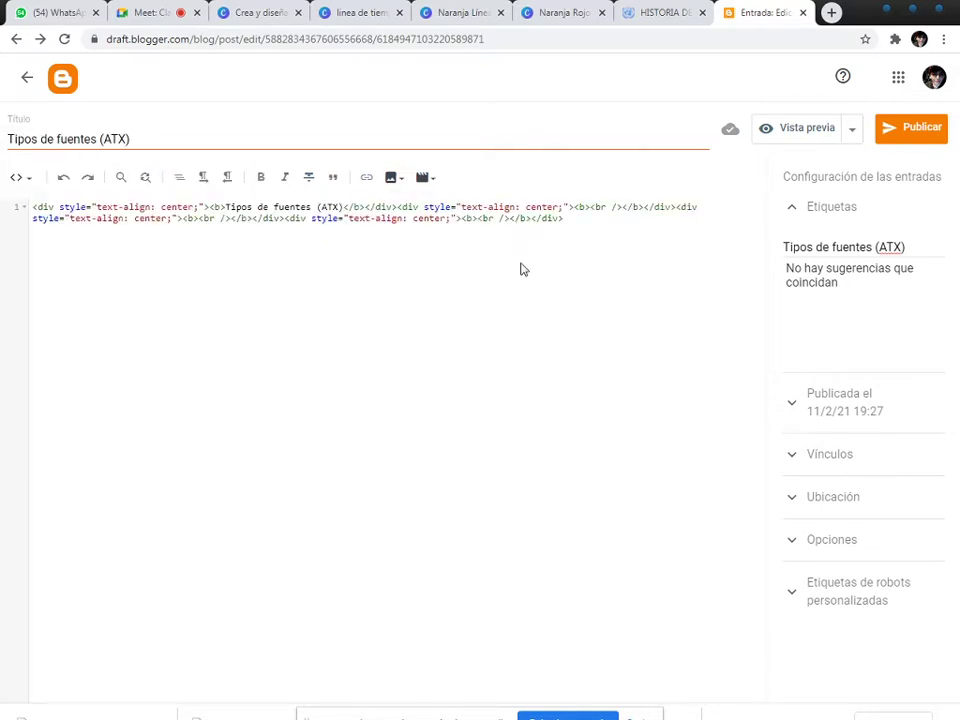
{"action": "left_click", "coordinate": [30, 177]}
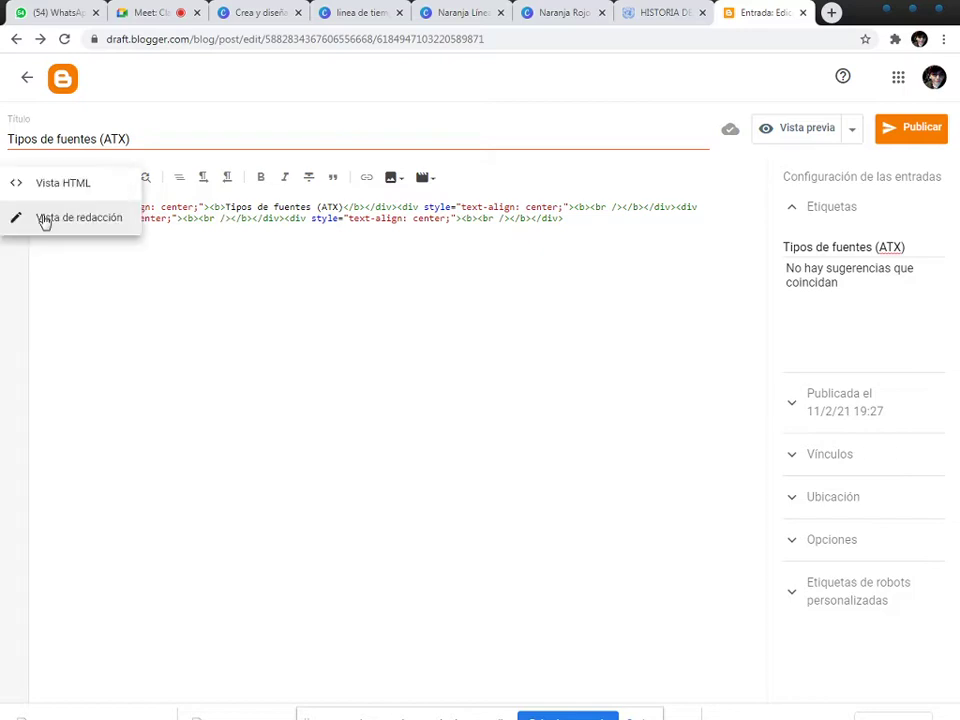
{"action": "left_click", "coordinate": [45, 220]}
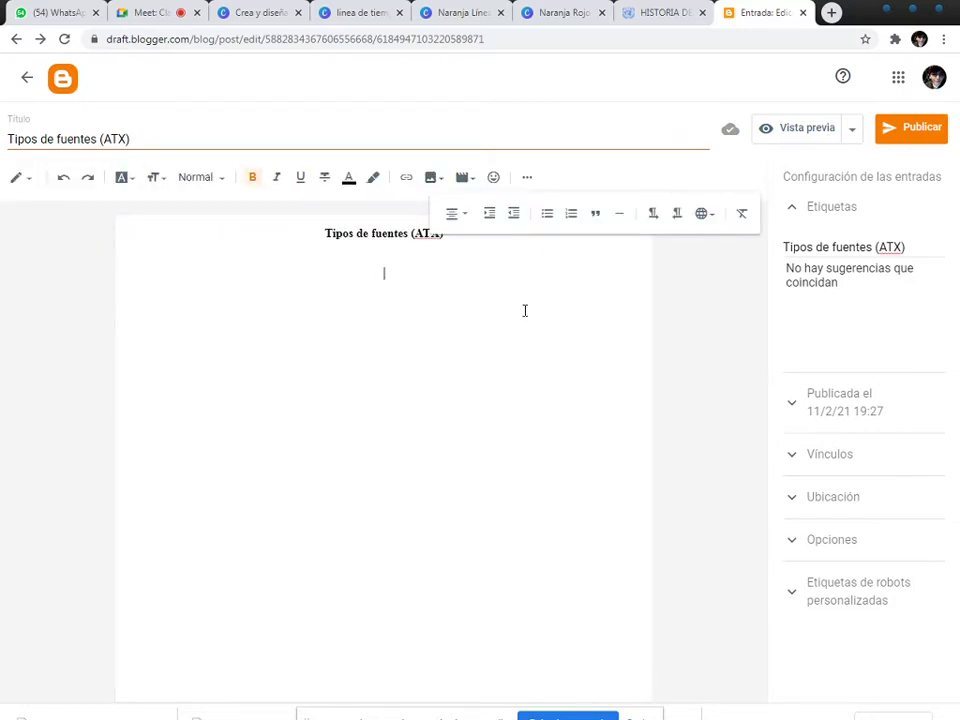
Examine the HTML markup of the centred bold heading and blank lines, alternating between the HTML and compose views
{"action": "left_click", "coordinate": [22, 180]}
{"action": "left_click", "coordinate": [40, 150]}
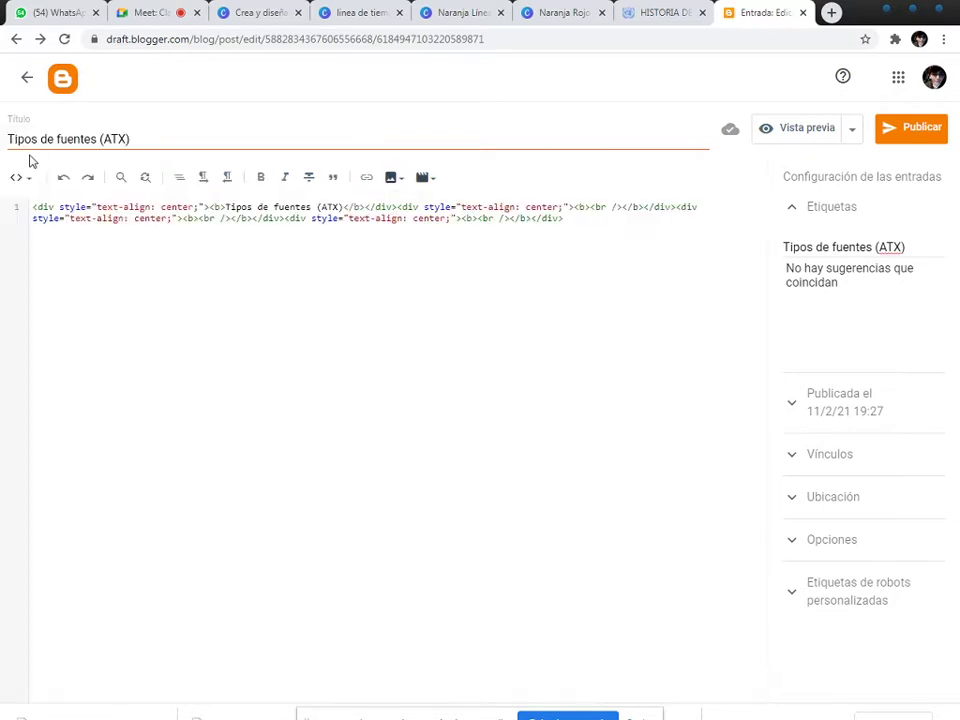
{"action": "triple_click", "coordinate": [611, 212]}
{"action": "left_click", "coordinate": [601, 233]}
{"action": "left_click", "coordinate": [24, 179]}
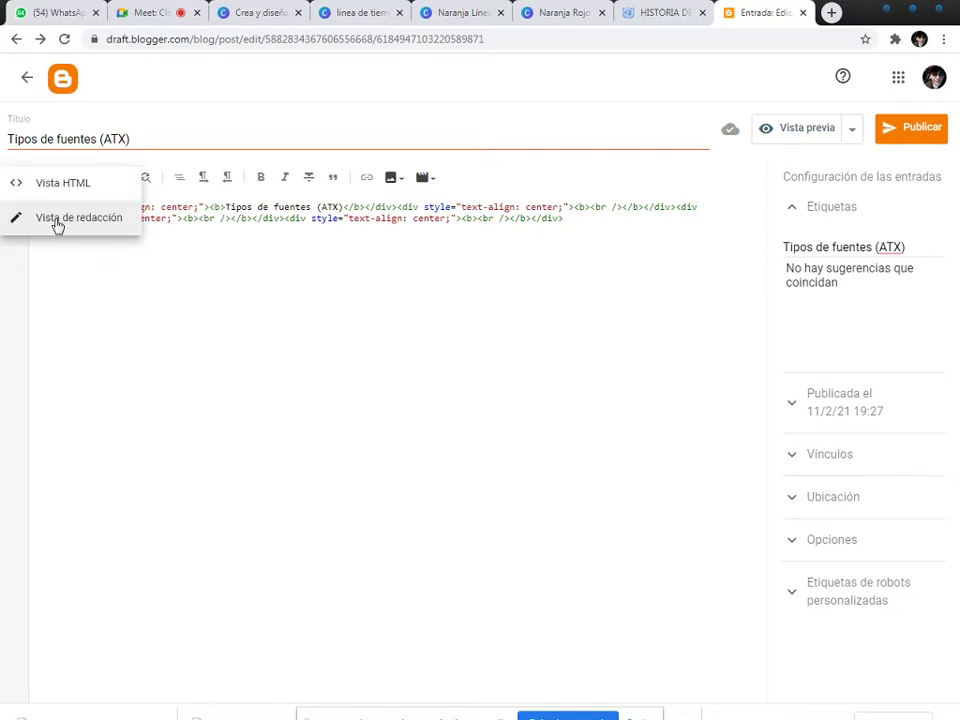
{"action": "left_click", "coordinate": [60, 223]}
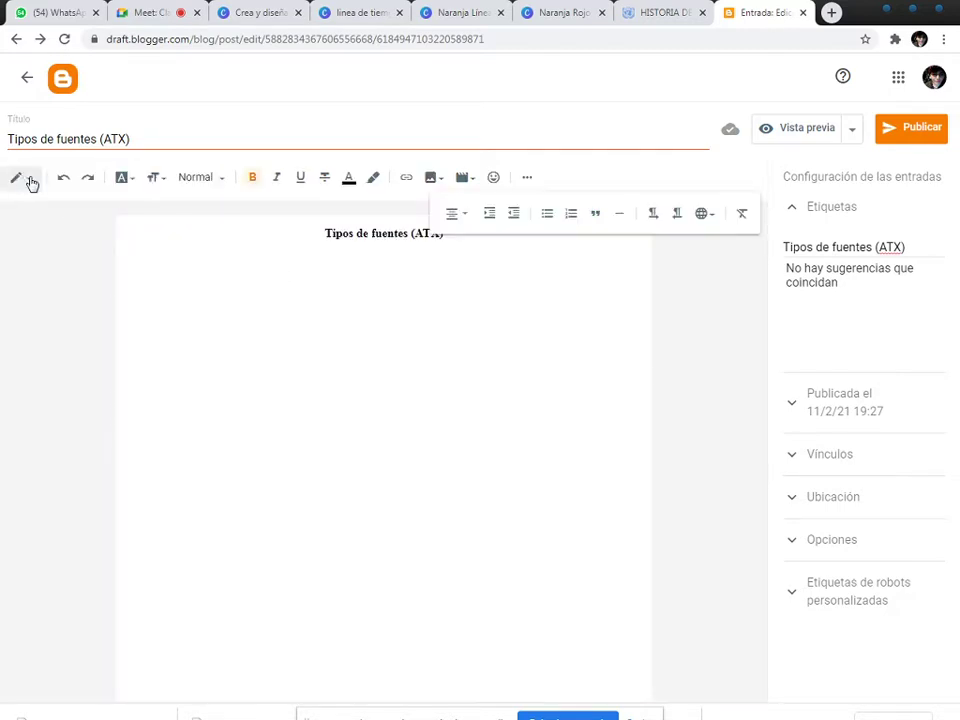
{"action": "left_click", "coordinate": [30, 182]}
{"action": "left_click", "coordinate": [51, 152]}
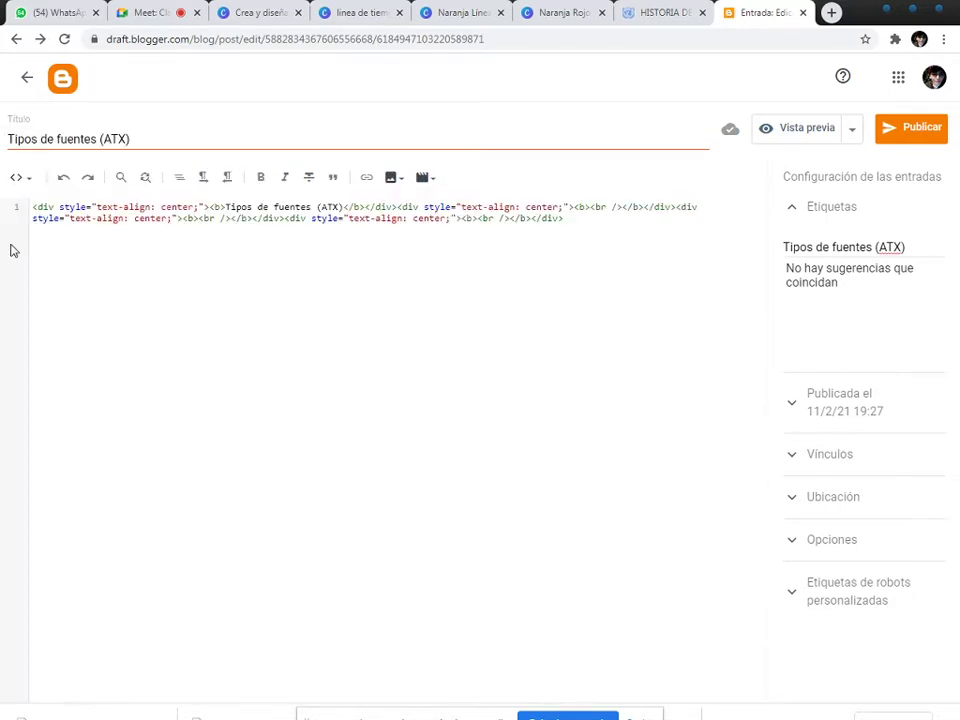
{"action": "left_click", "coordinate": [581, 215]}
{"action": "left_click", "coordinate": [22, 178]}
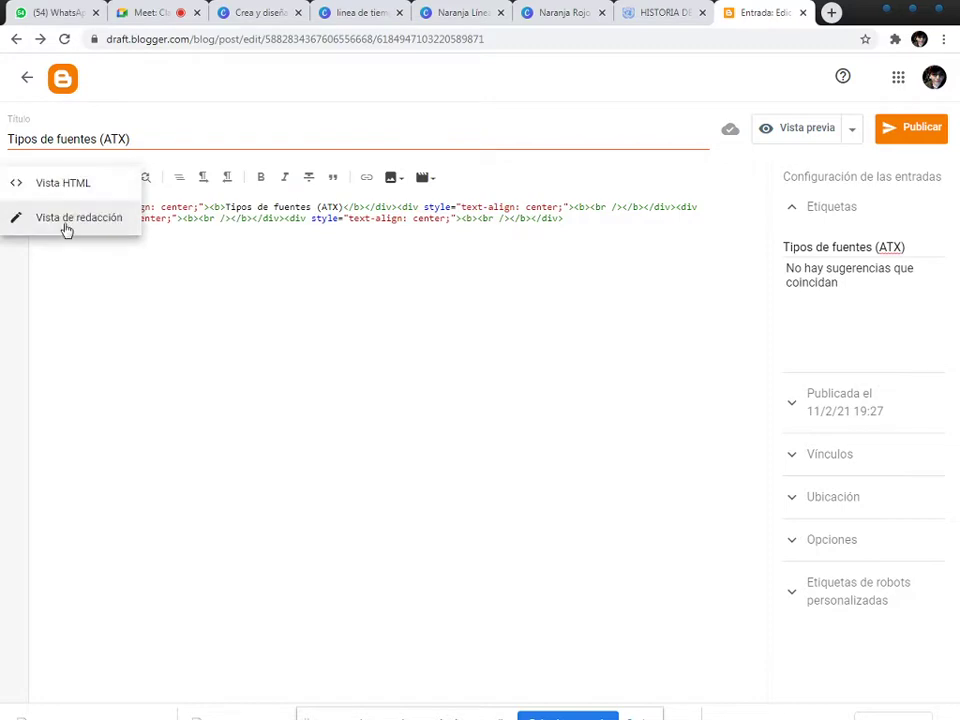
{"action": "left_click", "coordinate": [64, 228]}
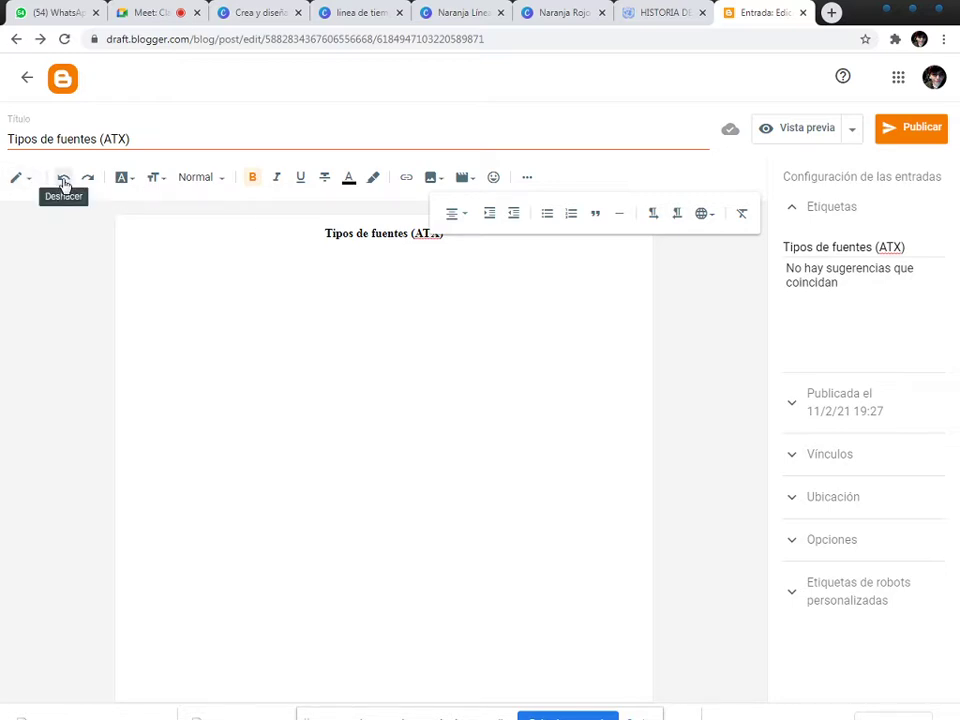
Look through the available fonts and the dialog for adding more fonts, leaving without choosing one
{"action": "left_click", "coordinate": [122, 180]}
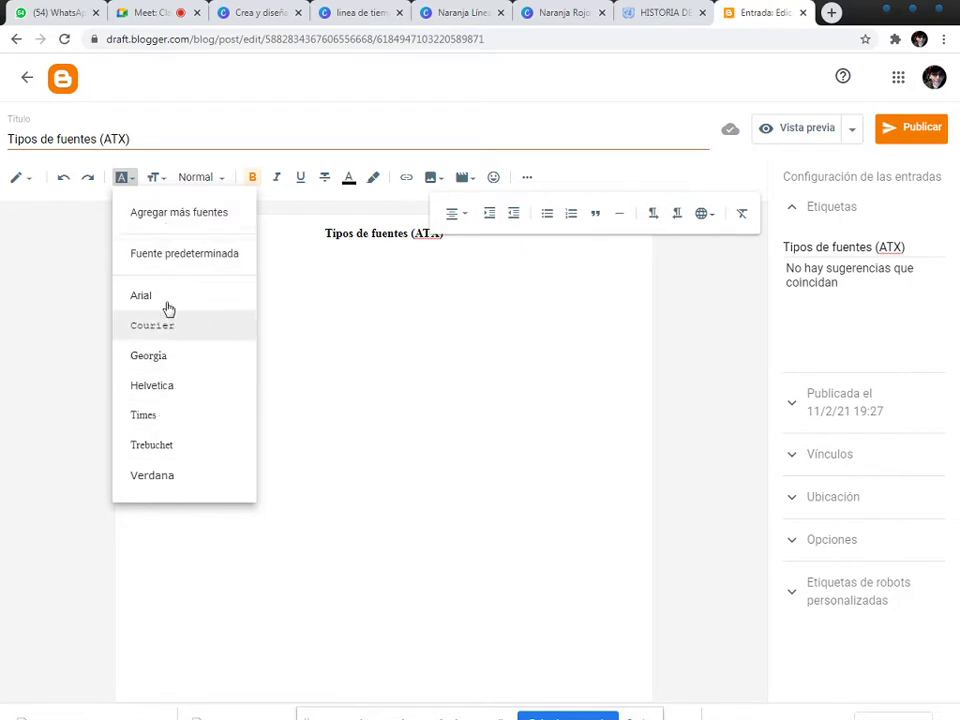
{"action": "left_click", "coordinate": [196, 216]}
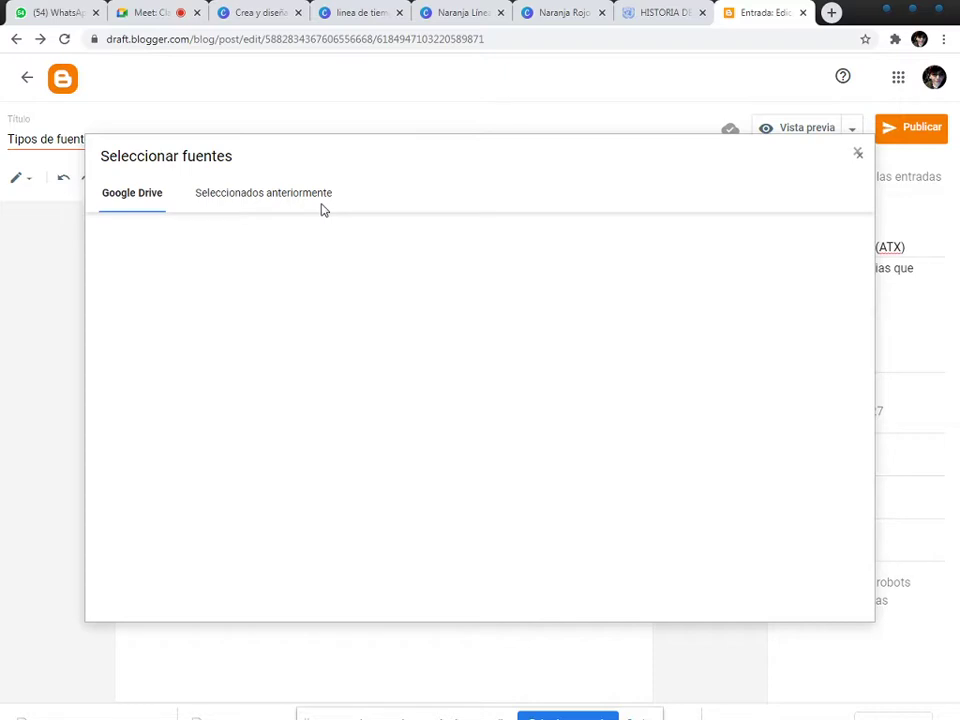
{"action": "left_click", "coordinate": [424, 242]}
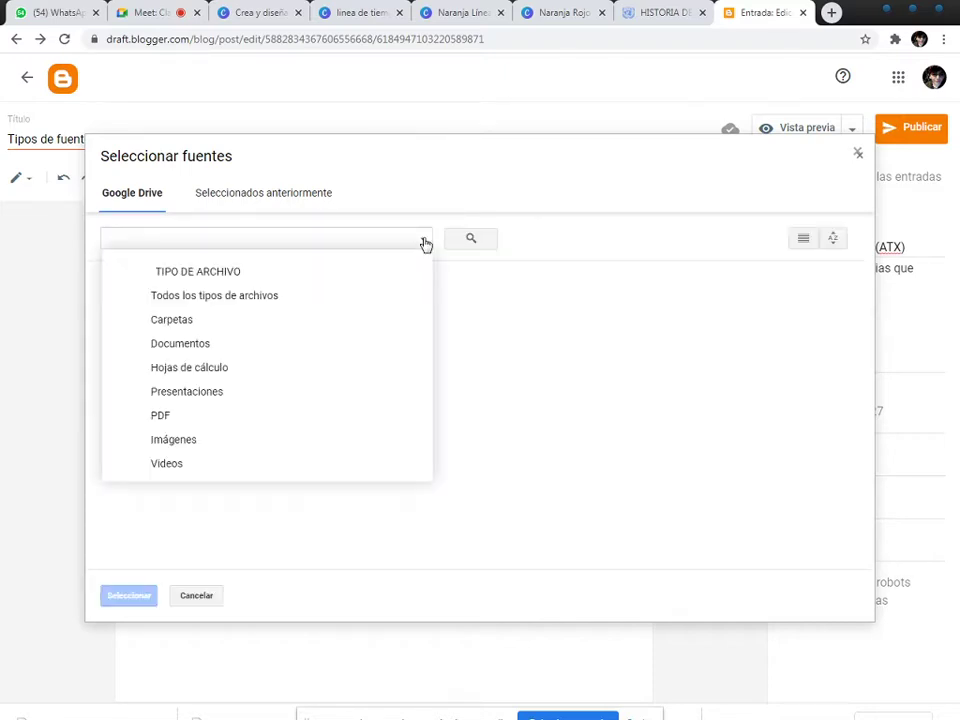
{"action": "left_click", "coordinate": [314, 198]}
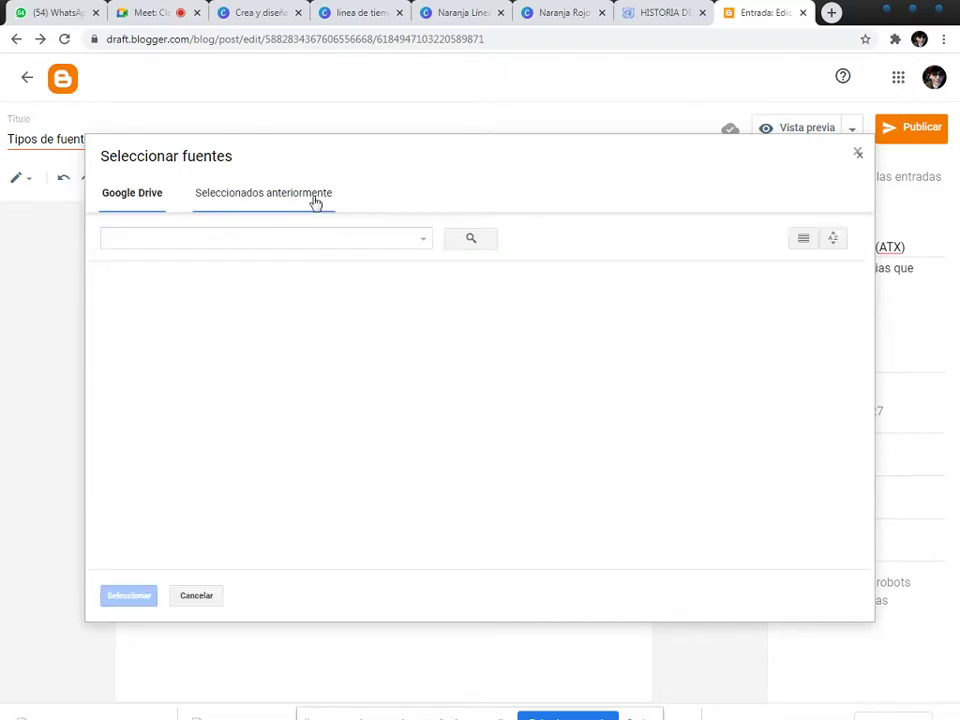
{"action": "left_click", "coordinate": [858, 154]}
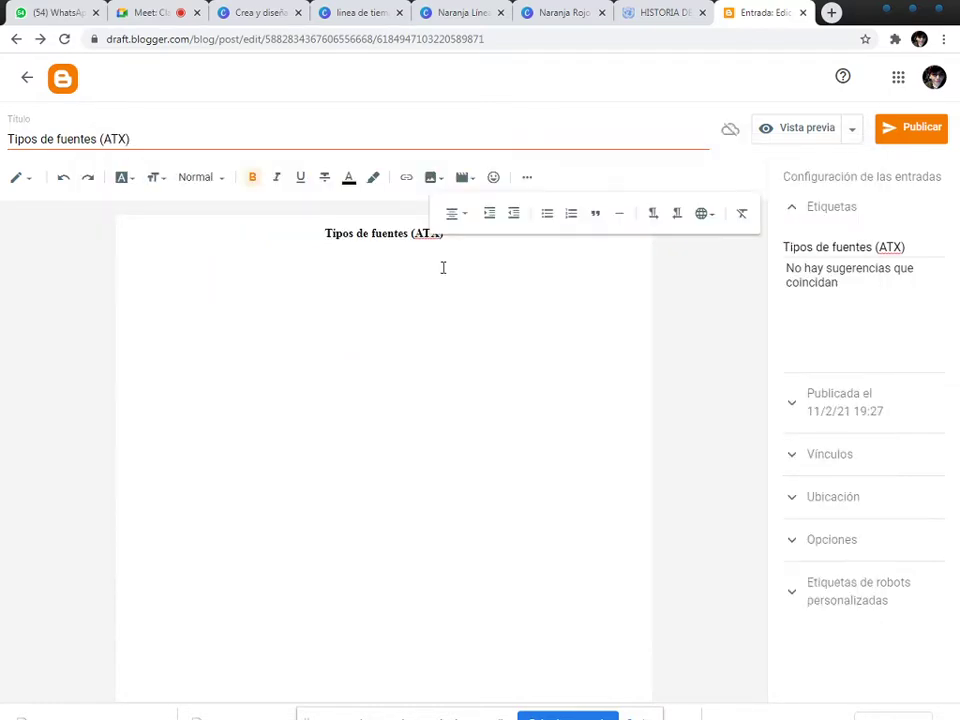
Review the font size options and the paragraph style options without applying any to the post
{"action": "left_click", "coordinate": [157, 179]}
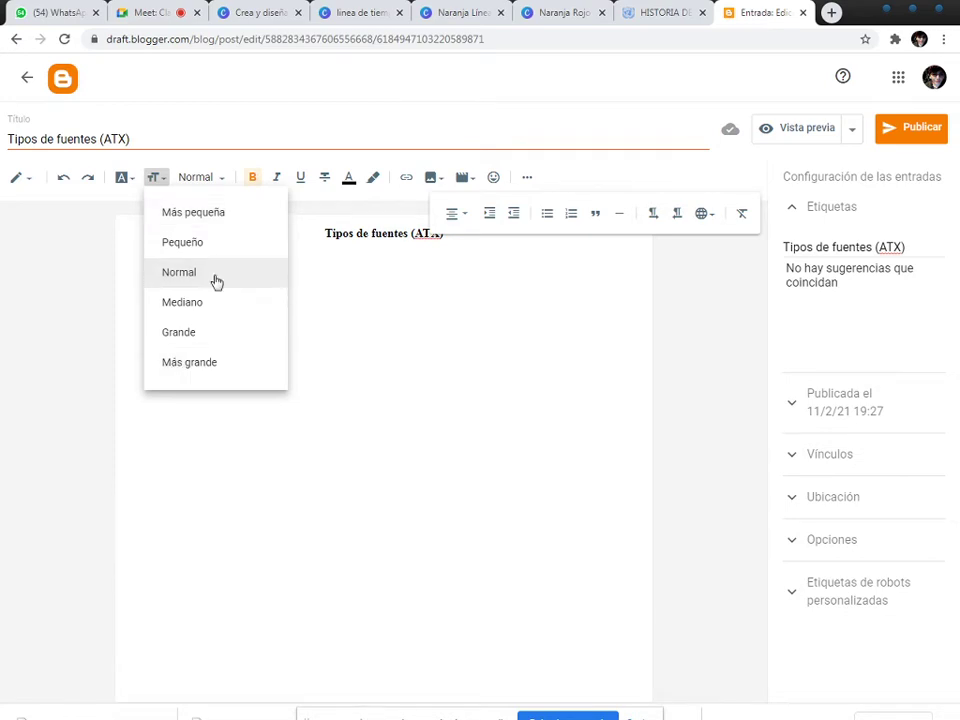
{"action": "left_click", "coordinate": [222, 183]}
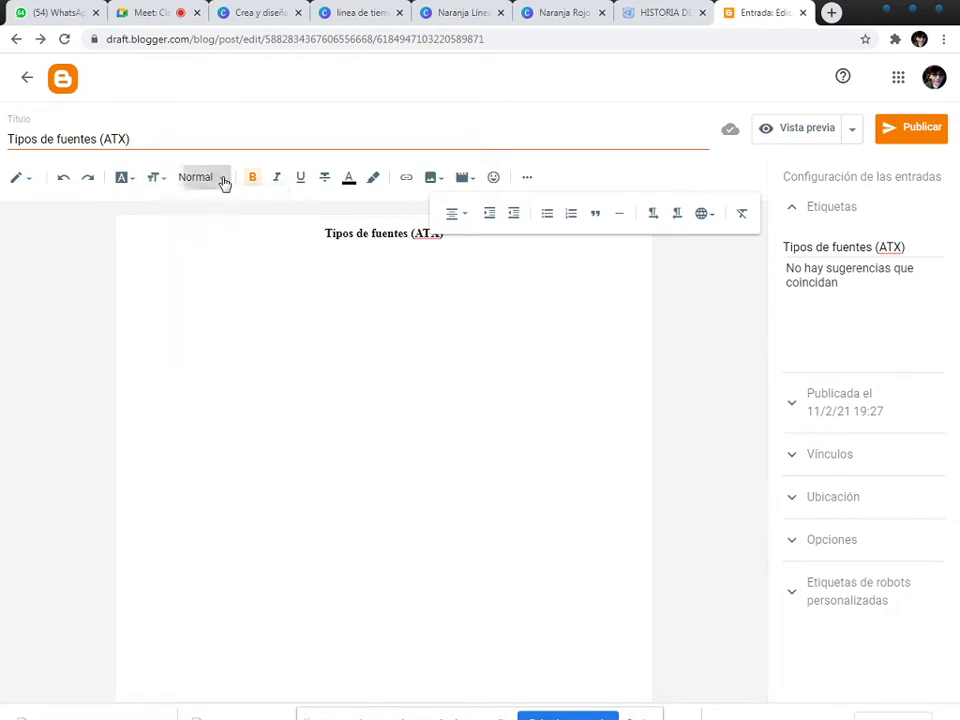
{"action": "left_click", "coordinate": [223, 184]}
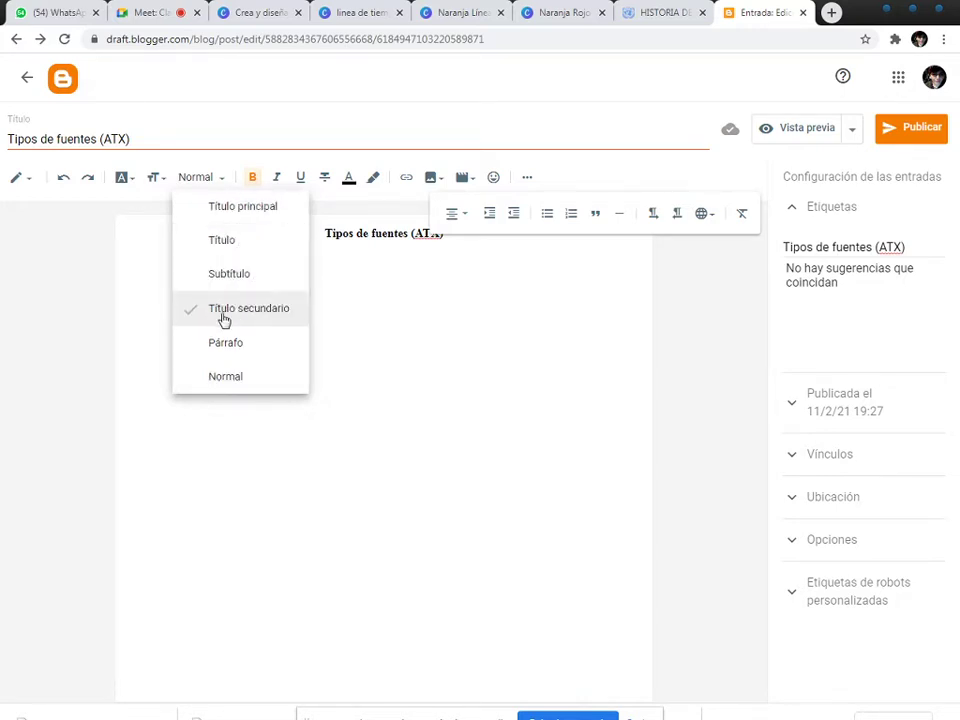
{"action": "left_click", "coordinate": [422, 317]}
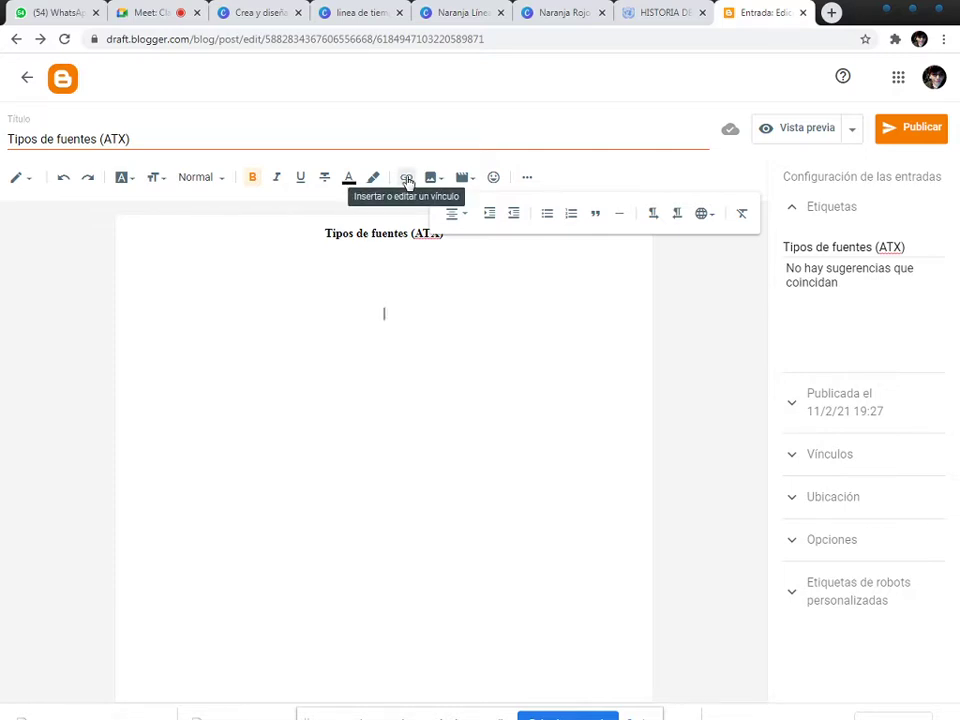
Review the source options for inserting an image and for inserting a video, leaving both without inserting anything
{"action": "left_click", "coordinate": [435, 178]}
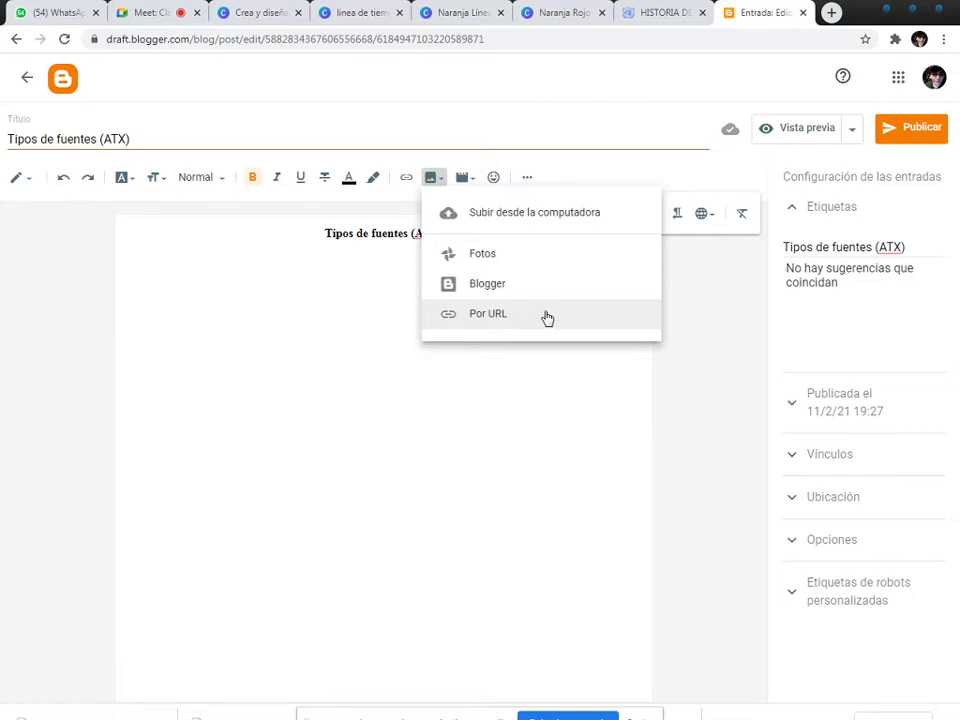
{"action": "left_click", "coordinate": [472, 182]}
{"action": "left_click", "coordinate": [477, 182]}
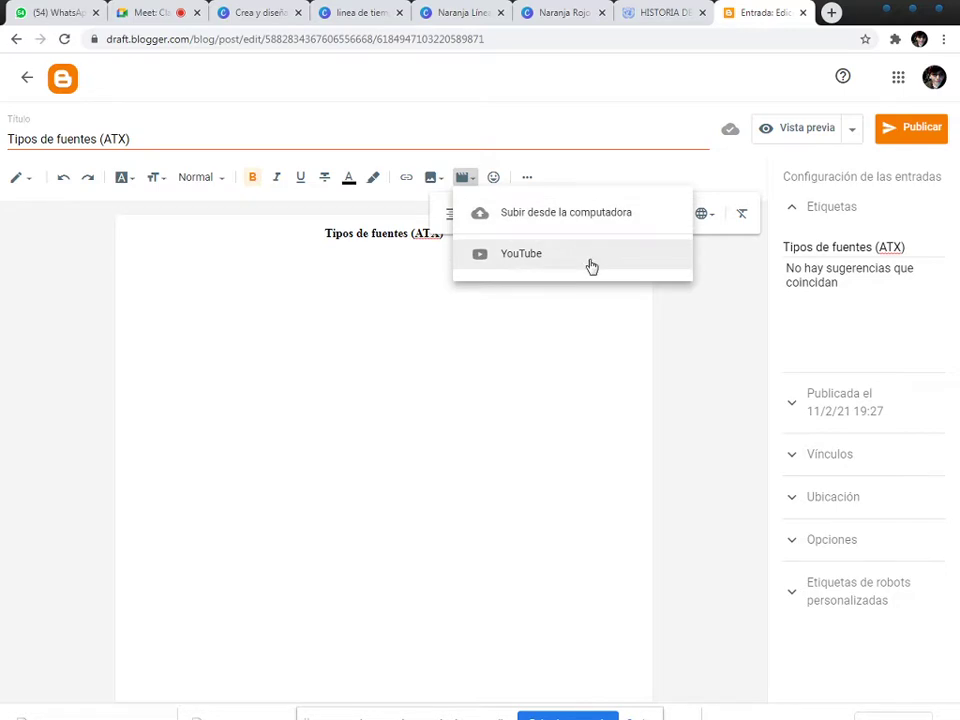
{"action": "left_click", "coordinate": [555, 378]}
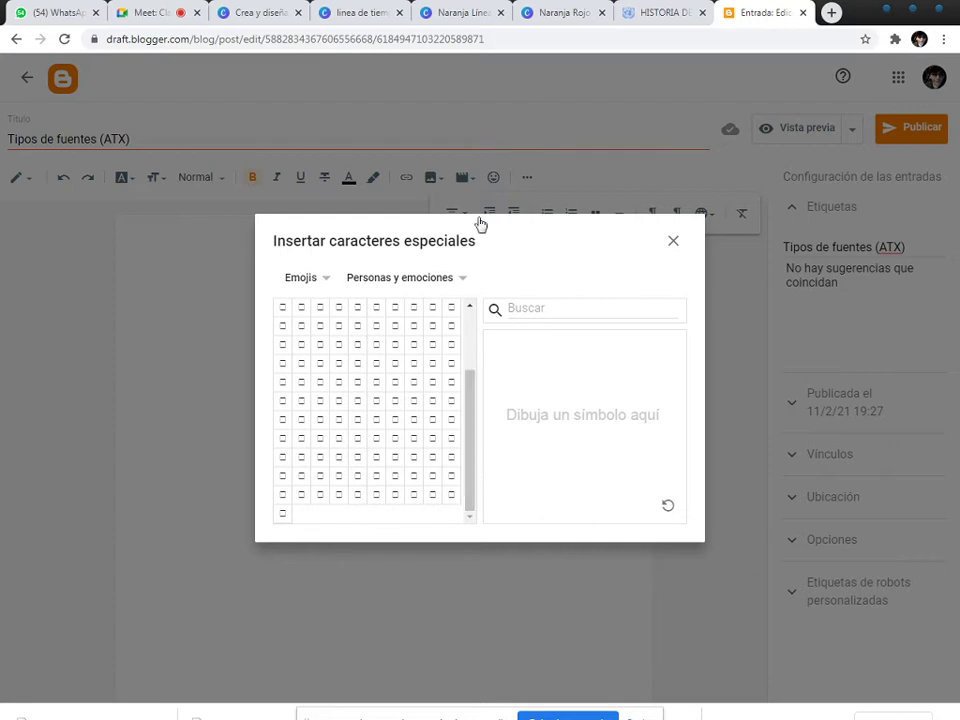
Browse the emojis and the character categories for inserting special characters, closing the dialog without inserting any
{"action": "left_click_drag", "start_coordinate": [467, 414], "coordinate": [469, 339]}
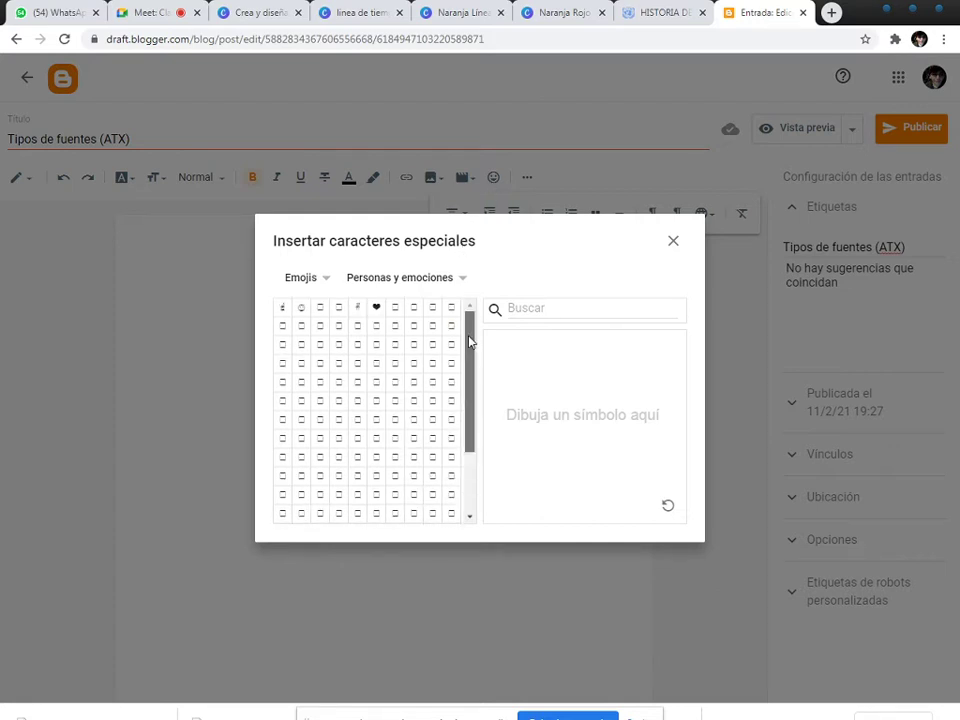
{"action": "left_click", "coordinate": [319, 280]}
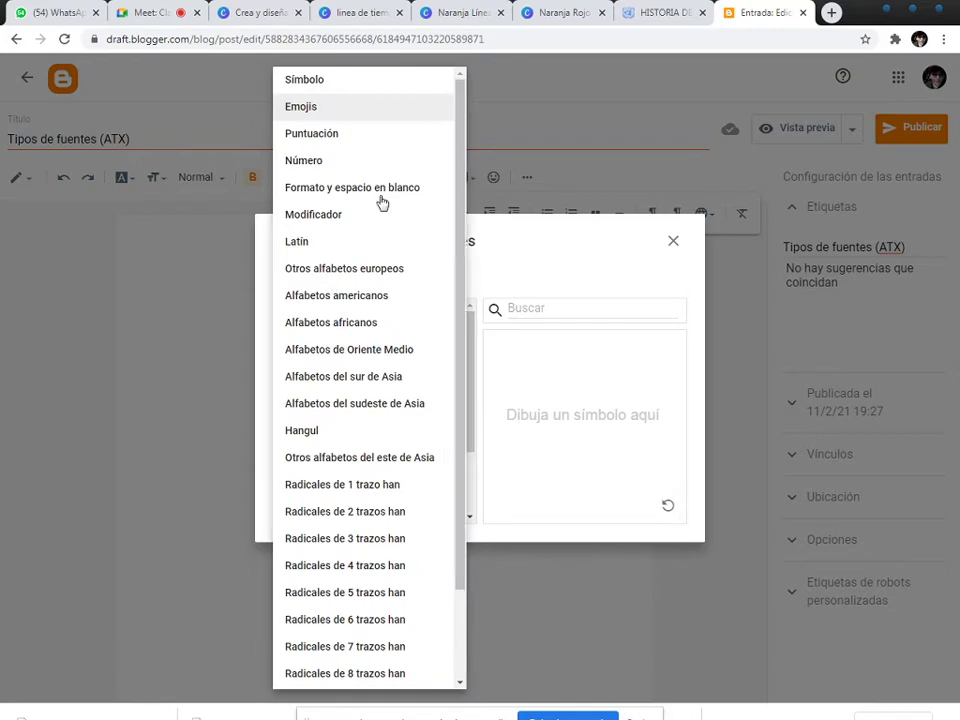
{"action": "scroll", "coordinate": [375, 300], "scroll_direction": "down", "scroll_amount": 3}
{"action": "scroll", "coordinate": [366, 500], "scroll_direction": "up", "scroll_amount": 2}
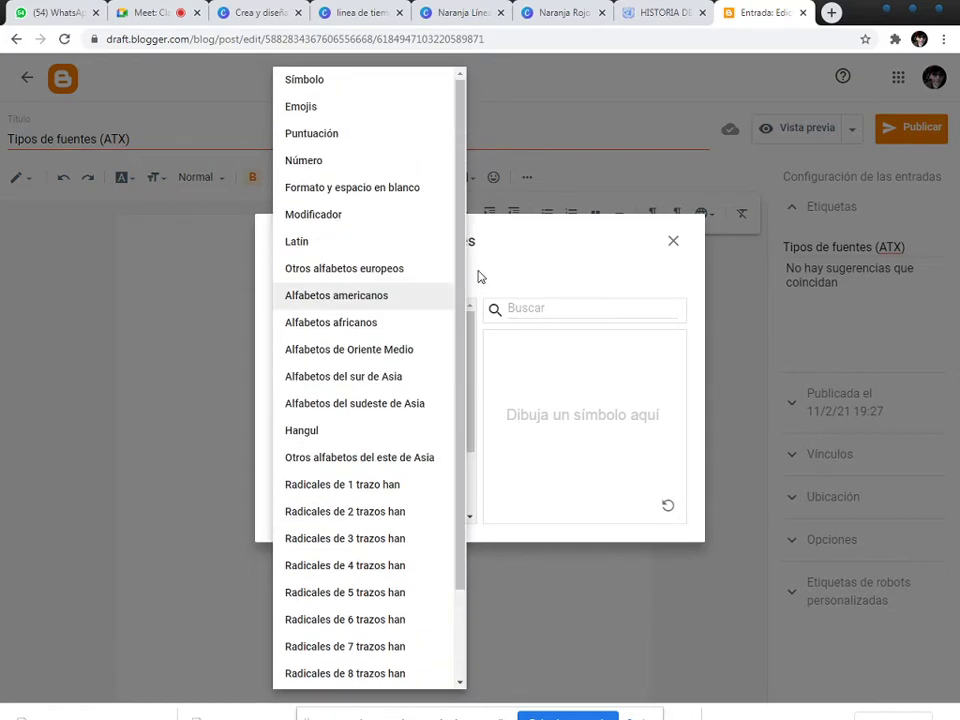
{"action": "left_click", "coordinate": [643, 261]}
{"action": "left_click", "coordinate": [645, 306]}
{"action": "left_click", "coordinate": [674, 243]}
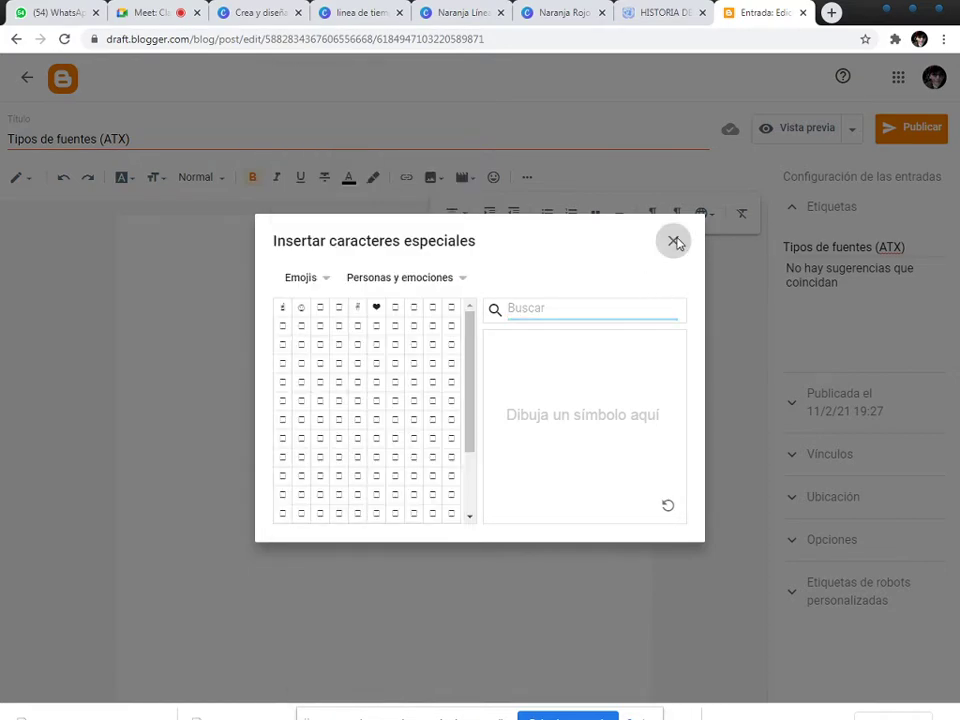
Show the additional formatting tools and review the text alignment options without changing the alignment
{"action": "left_click", "coordinate": [526, 179]}
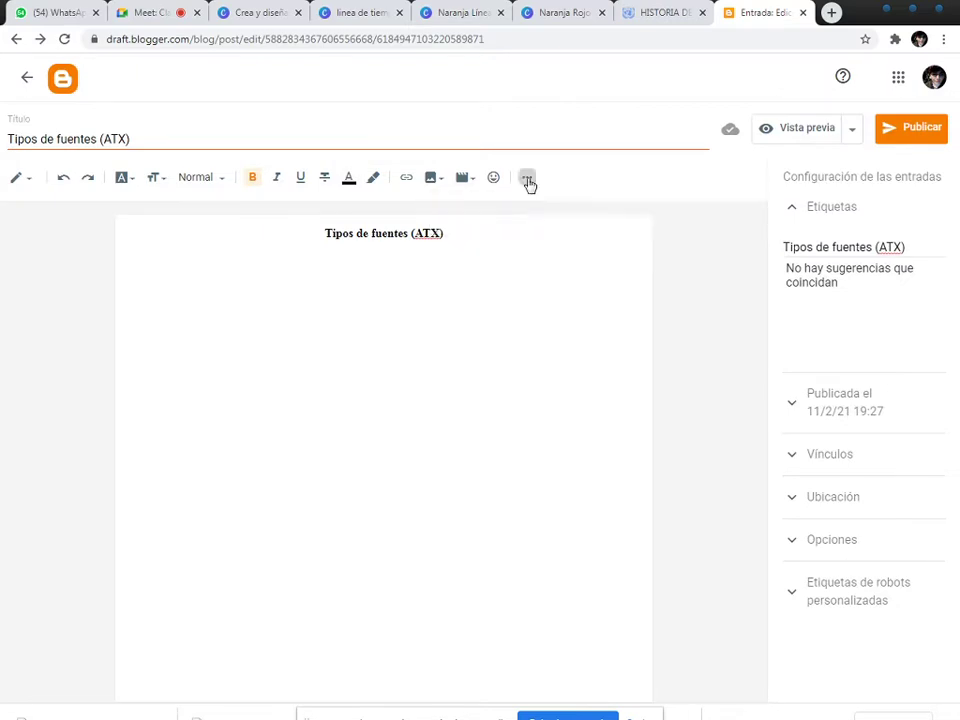
{"action": "left_click", "coordinate": [527, 179]}
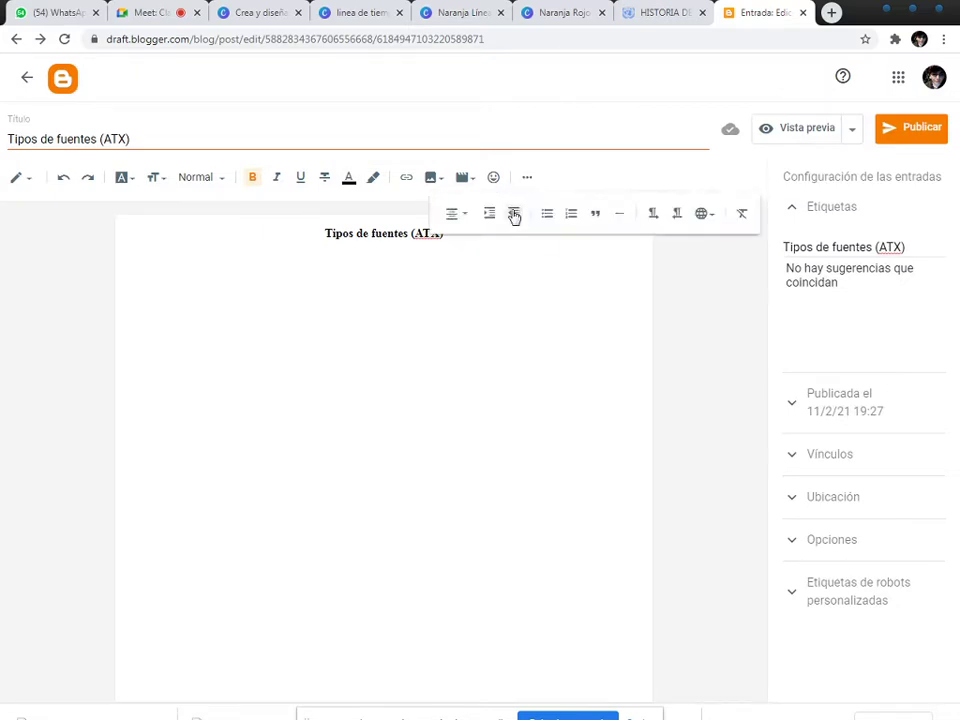
{"action": "left_click", "coordinate": [540, 287]}
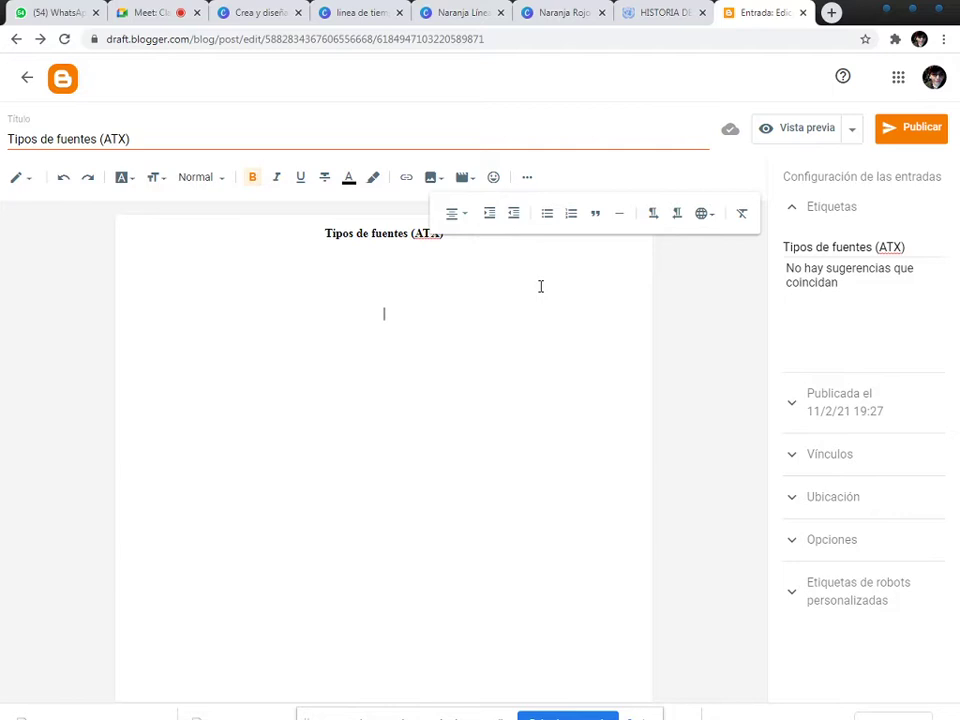
{"action": "left_click", "coordinate": [527, 179]}
{"action": "left_click", "coordinate": [527, 179]}
{"action": "left_click", "coordinate": [464, 217]}
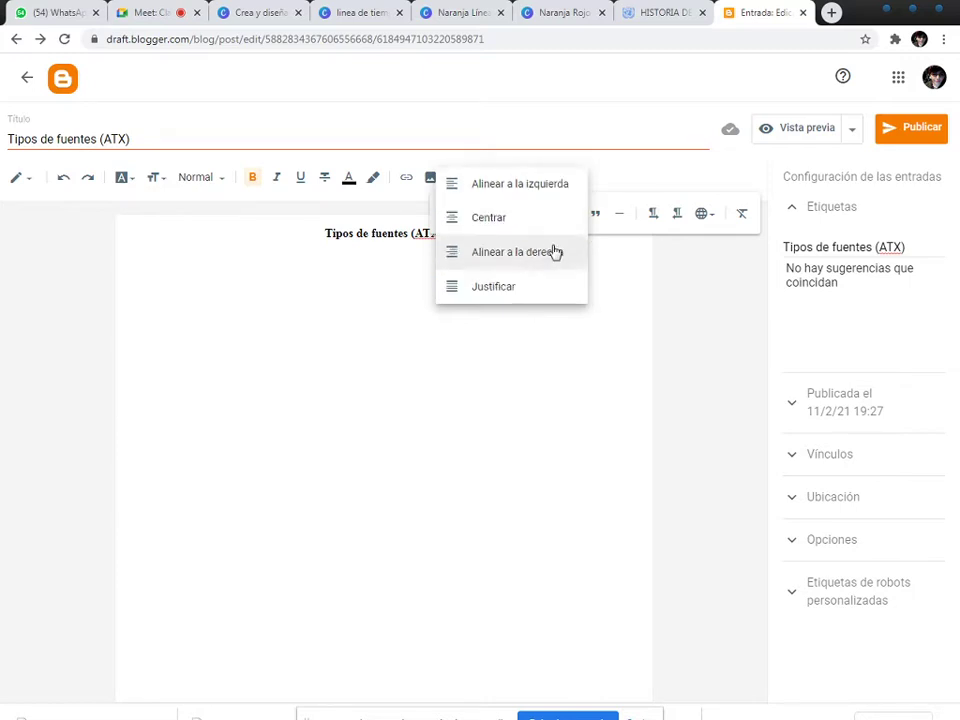
{"action": "left_click", "coordinate": [627, 297]}
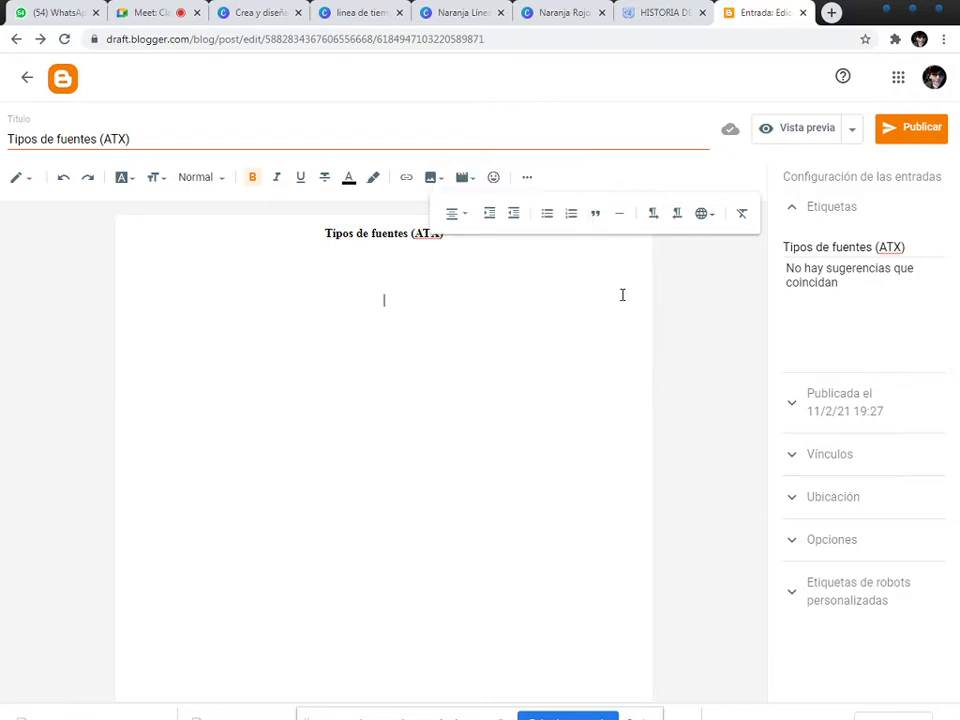
Start a numbered list below the post heading and insert a horizontal line in its first item
{"action": "left_click", "coordinate": [551, 216]}
{"action": "left_click", "coordinate": [548, 220]}
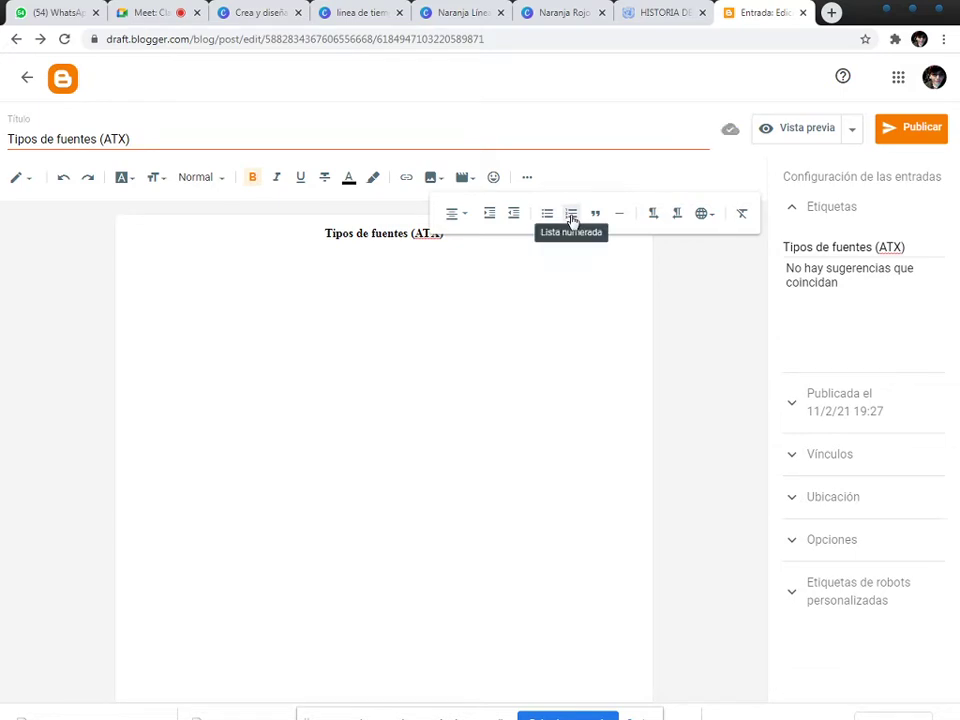
{"action": "left_click", "coordinate": [572, 224]}
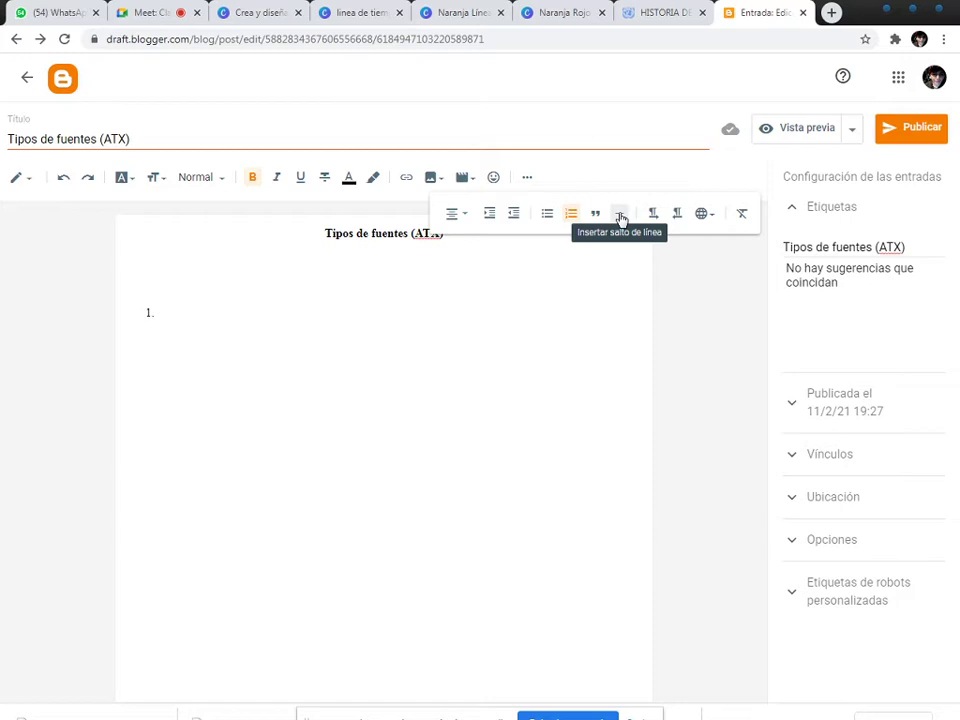
{"action": "left_click", "coordinate": [620, 217]}
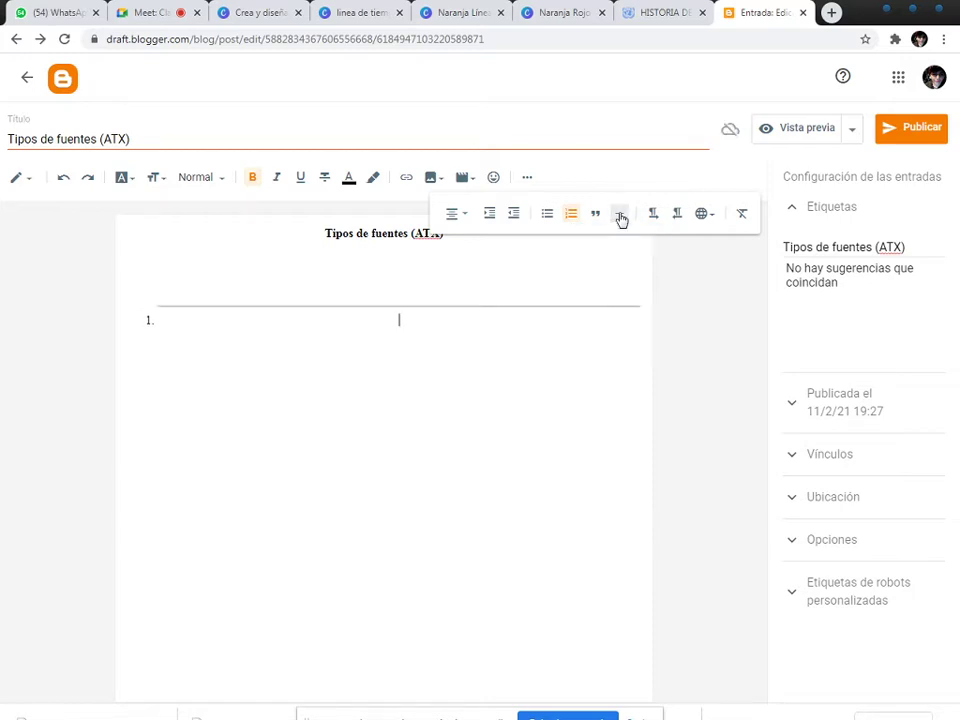
{"action": "left_click", "coordinate": [405, 316]}
Try the right-to-left text direction on the numbered item and set it back to left-to-right
{"action": "left_click", "coordinate": [653, 215]}
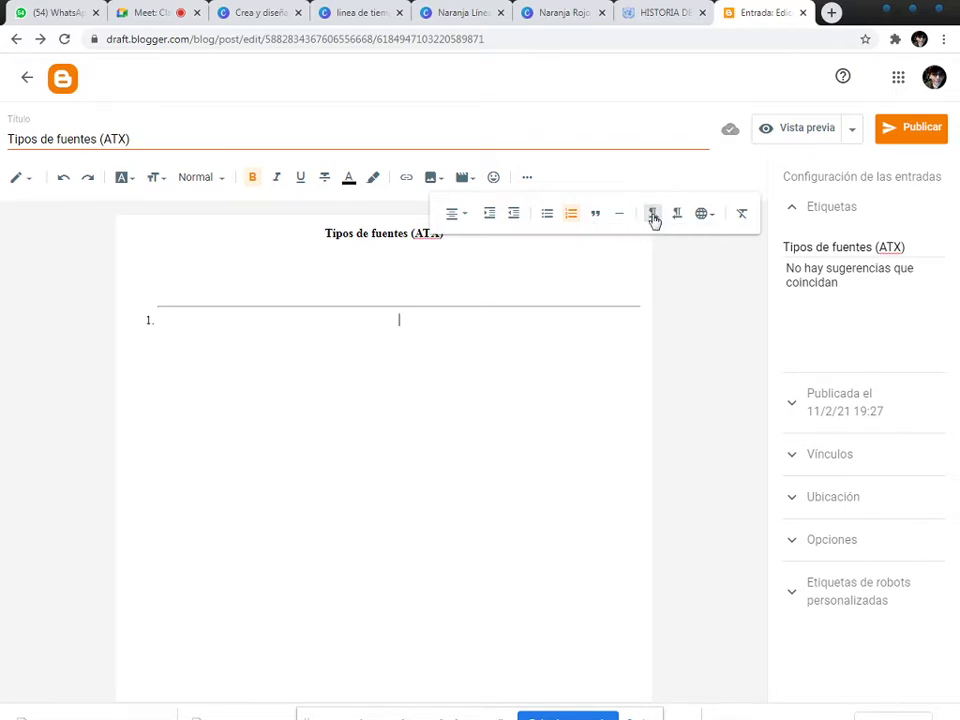
{"action": "left_click", "coordinate": [678, 215]}
{"action": "left_click", "coordinate": [617, 321]}
{"action": "left_click", "coordinate": [652, 215]}
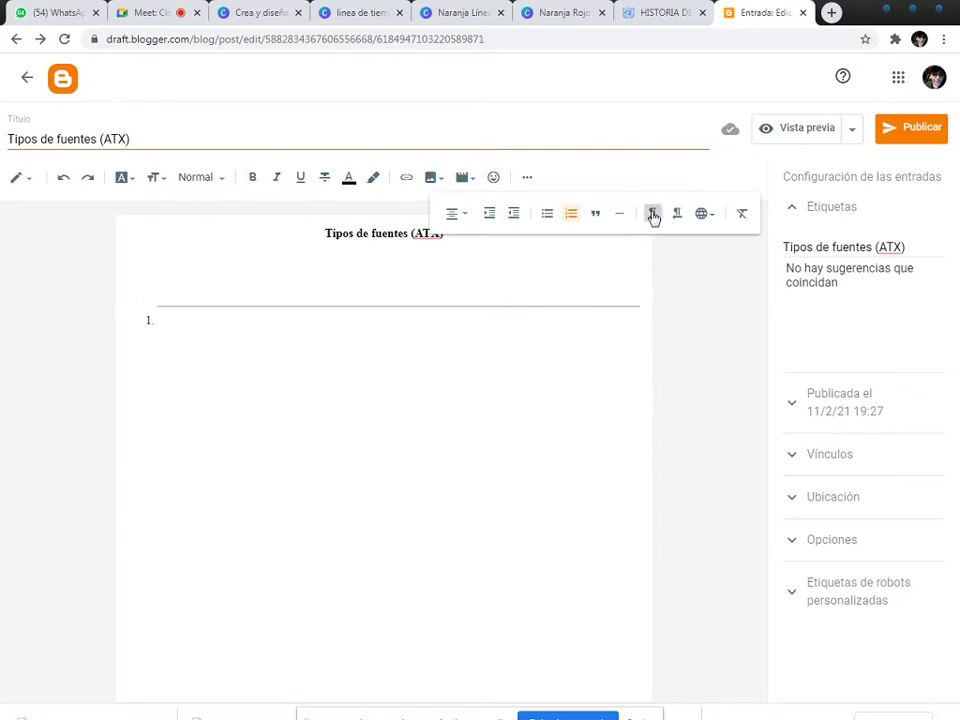
Choose Lao as the text input language and enter the sample text "popppppp" in the numbered item
{"action": "left_click", "coordinate": [716, 220]}
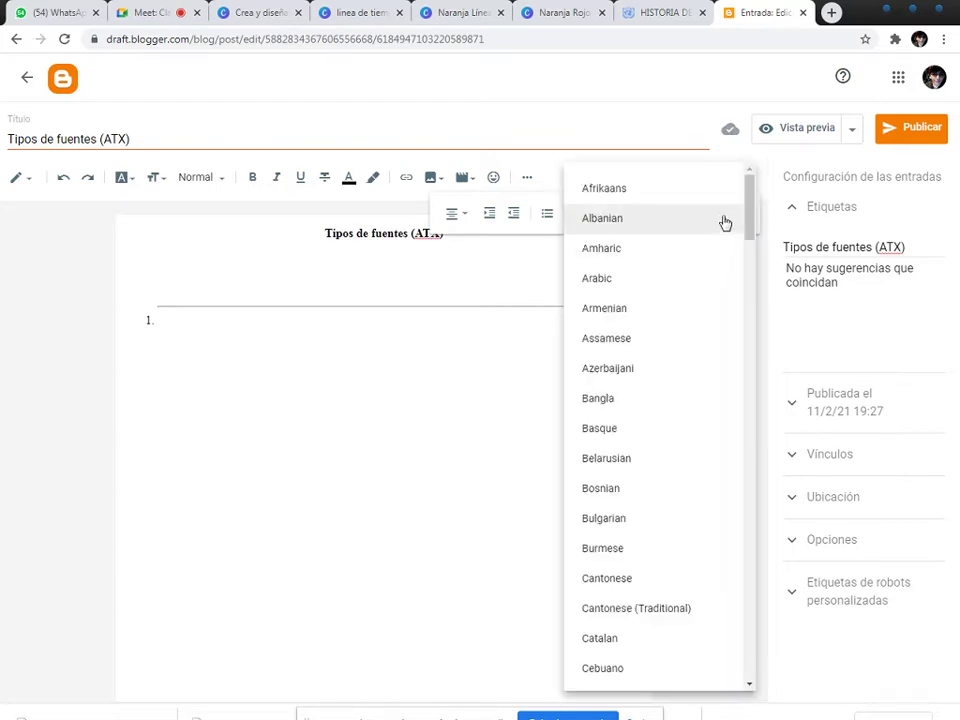
{"action": "scroll", "coordinate": [725, 222], "scroll_direction": "down", "scroll_amount": 13}
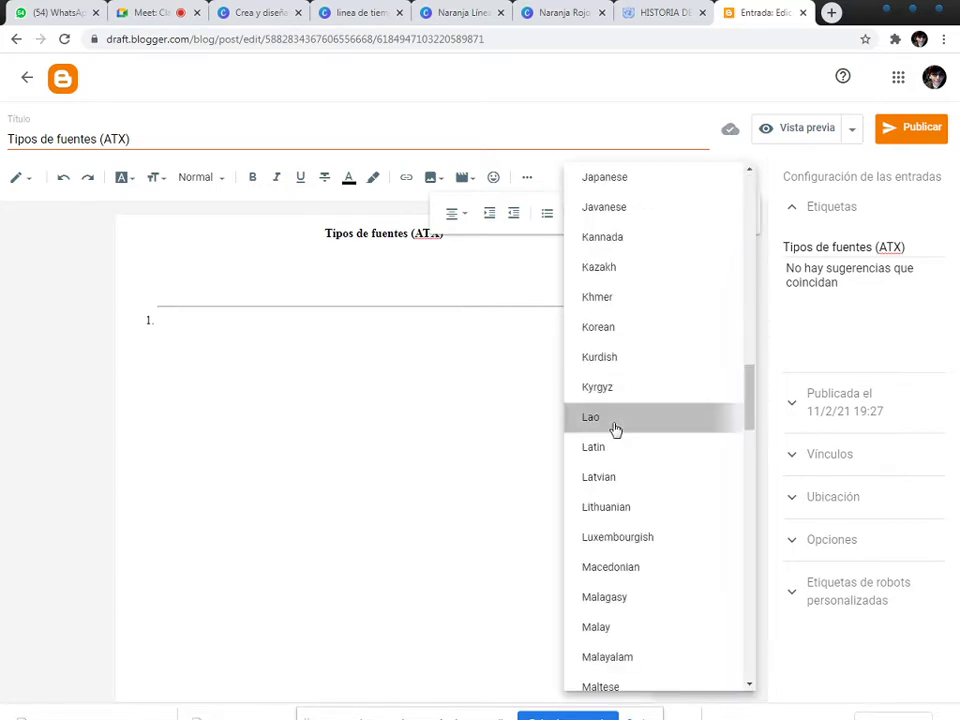
{"action": "left_click", "coordinate": [613, 424]}
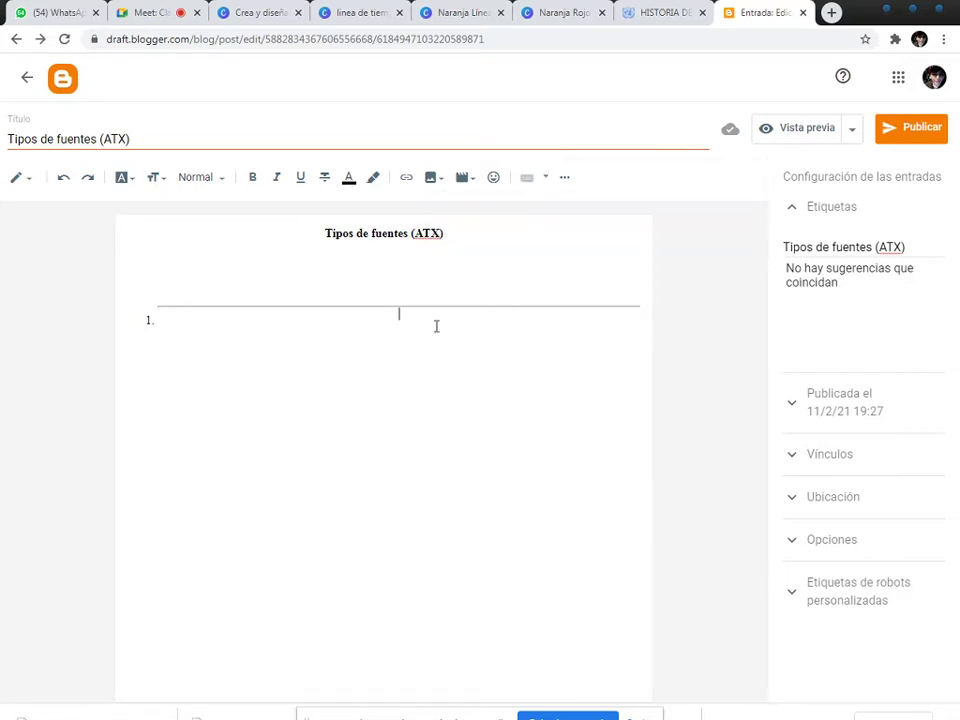
{"action": "type", "text": "poppppp"}
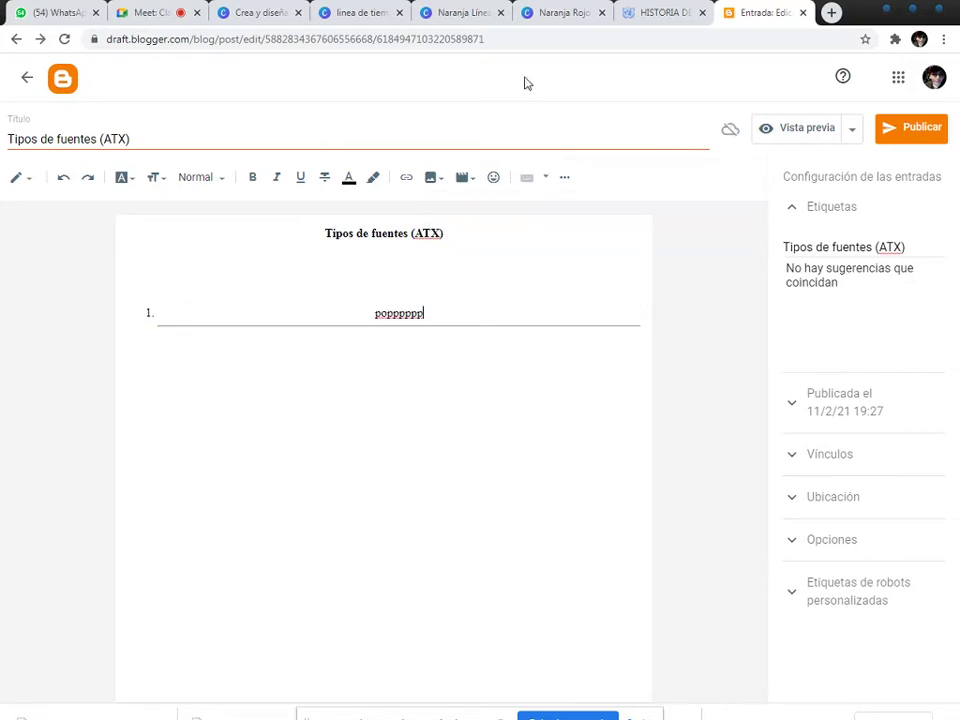
Switch the text input language to Belarusian
{"action": "left_click", "coordinate": [564, 177]}
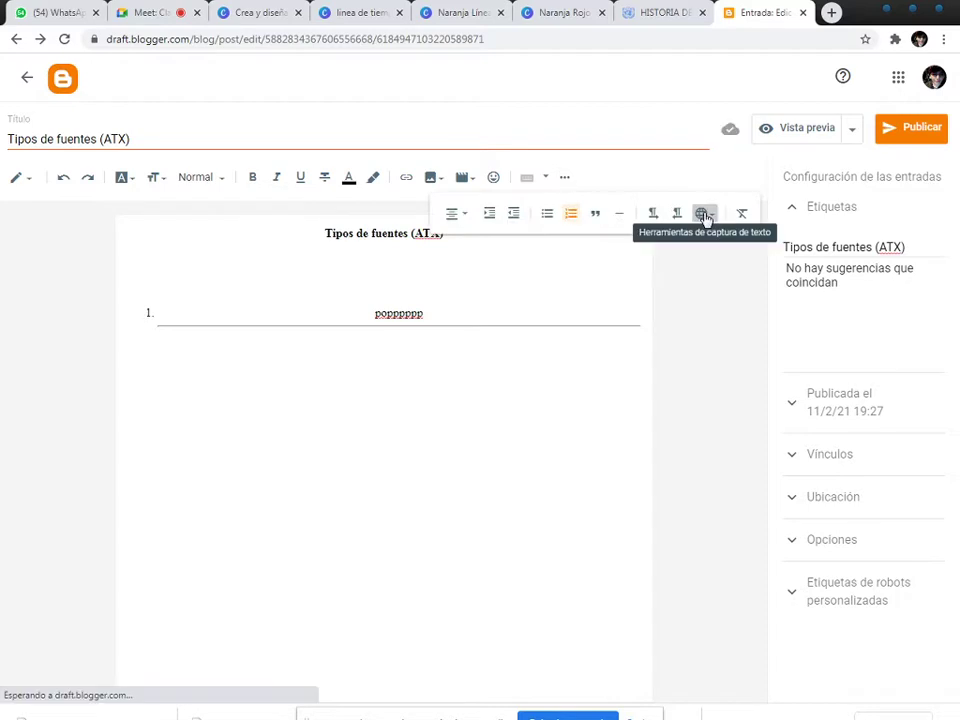
{"action": "left_click", "coordinate": [703, 213]}
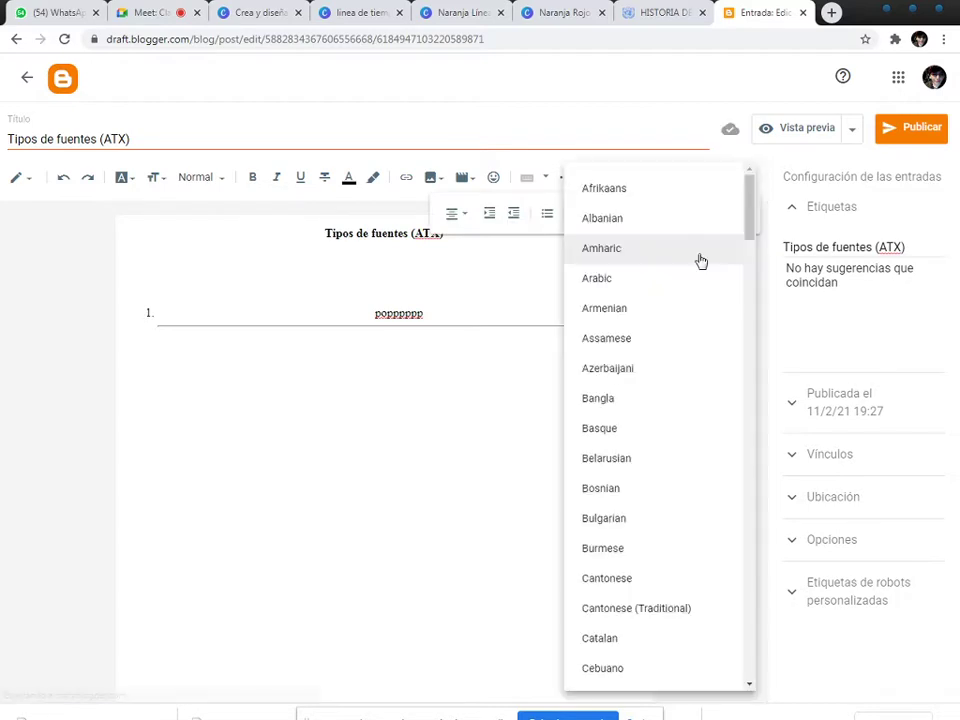
{"action": "left_click", "coordinate": [643, 460]}
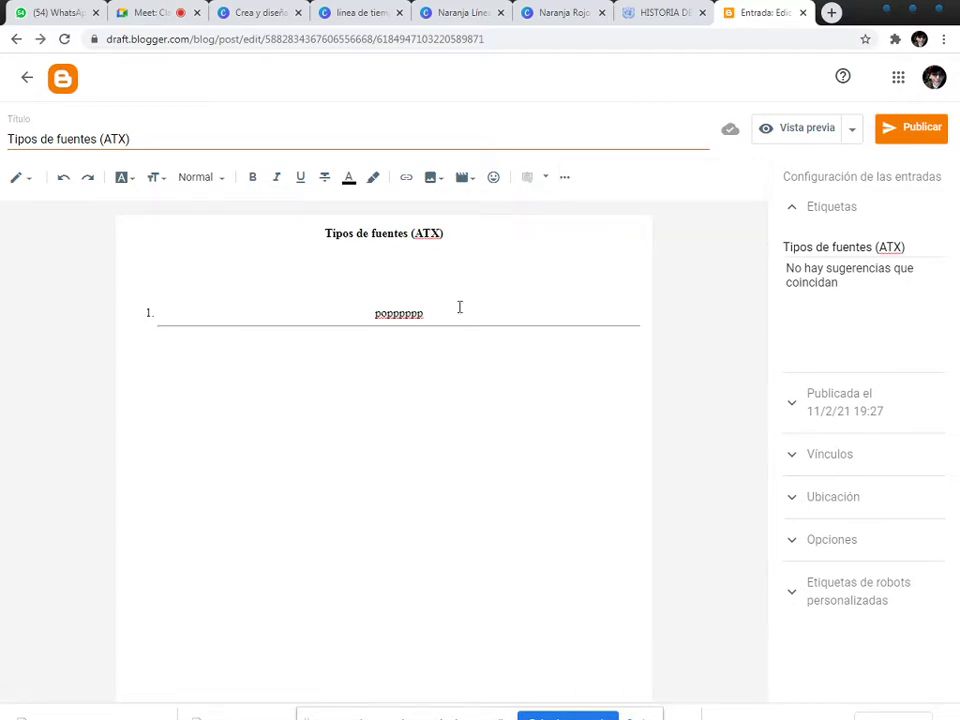
Clear the formatting of the numbered sample text "popppppp" and delete the text from the post
{"action": "left_click", "coordinate": [549, 428]}
{"action": "left_click", "coordinate": [565, 180]}
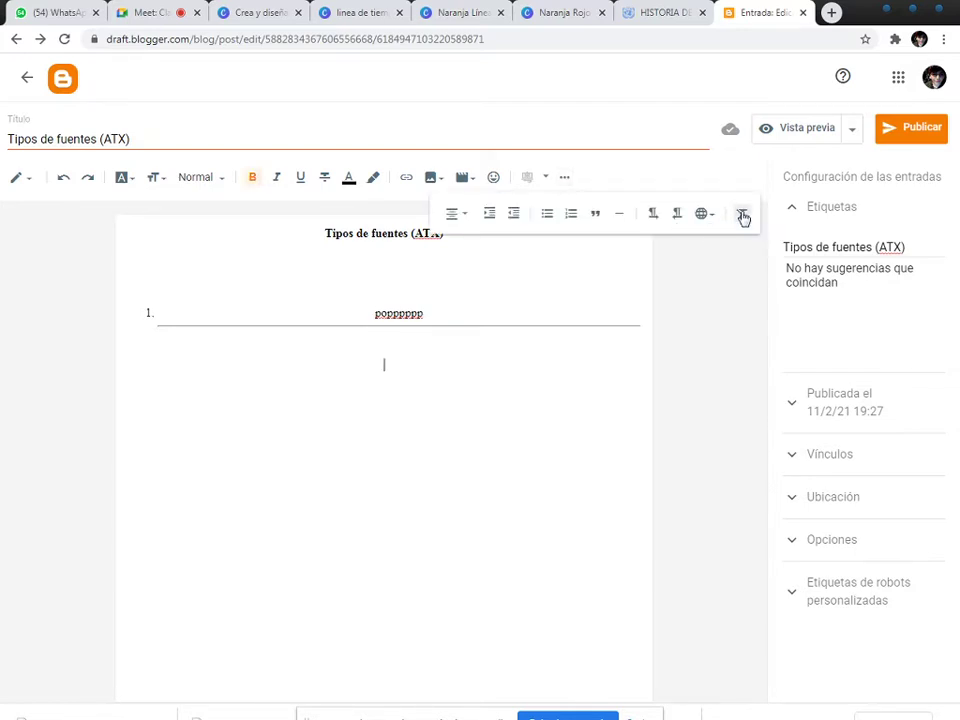
{"action": "left_click_drag", "start_coordinate": [373, 313], "coordinate": [388, 338]}
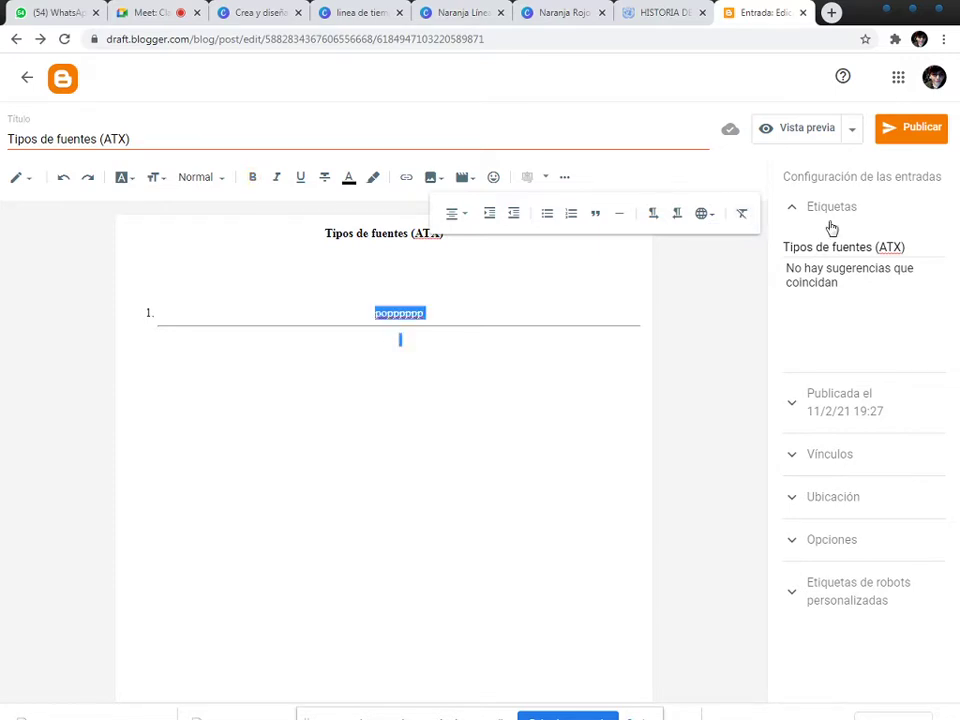
{"action": "left_click", "coordinate": [744, 215]}
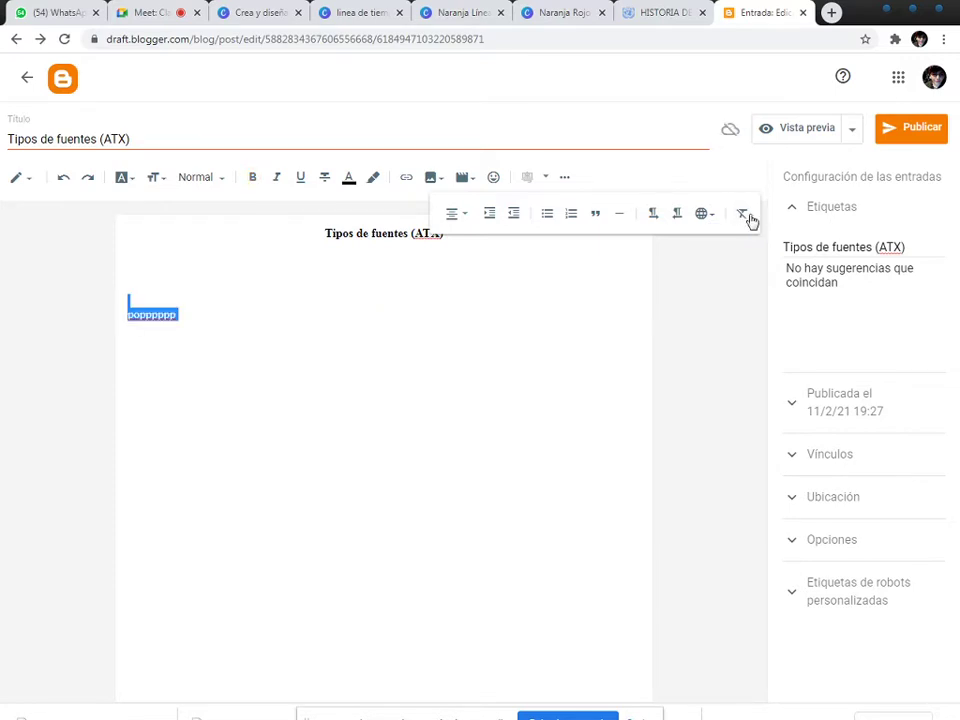
{"action": "left_click_drag", "start_coordinate": [182, 305], "coordinate": [88, 310]}
{"action": "key", "text": "BackSpace"}
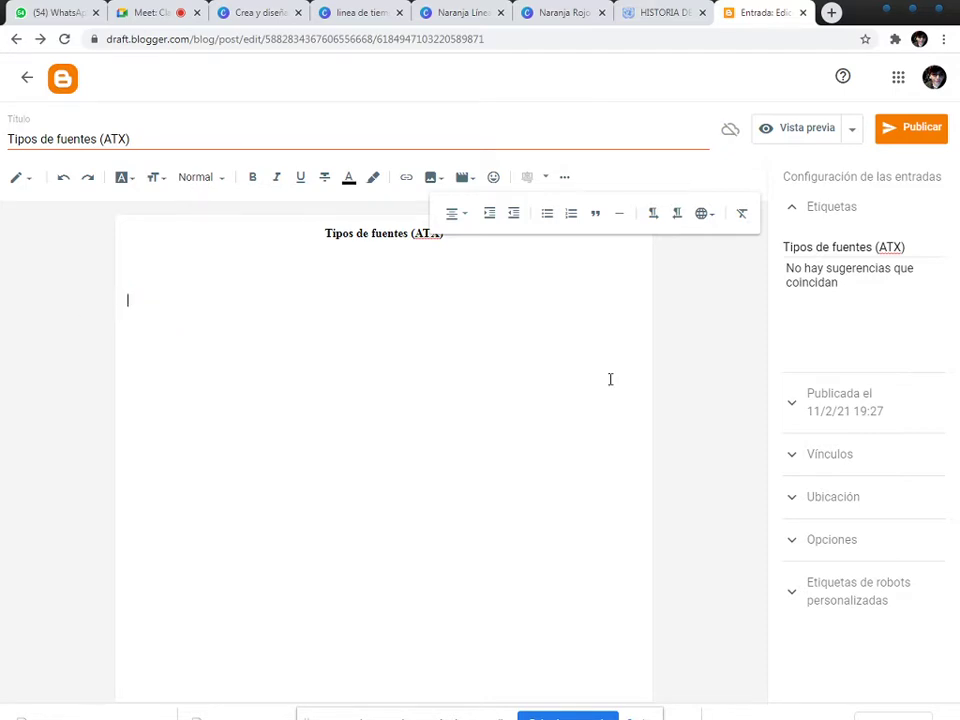
Save the ATX power supply post
{"action": "left_click", "coordinate": [854, 134]}
{"action": "left_click", "coordinate": [773, 203]}
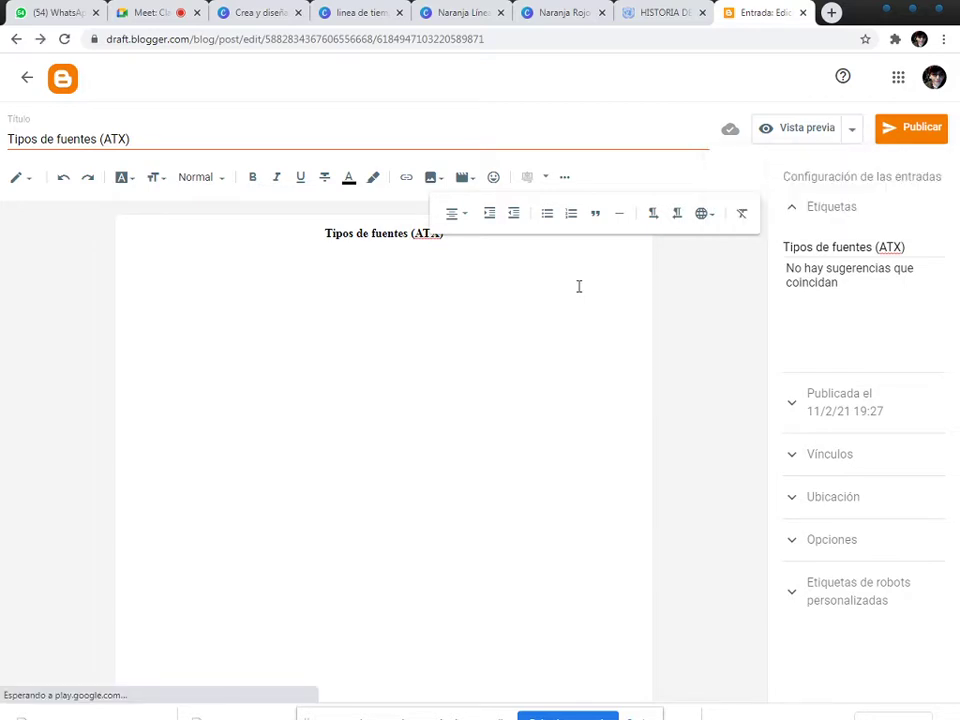
{"action": "left_click", "coordinate": [324, 283]}
Check the post's title and label, preview the post in a separate tab, and return to the editor
{"action": "left_click_drag", "start_coordinate": [138, 137], "coordinate": [6, 134]}
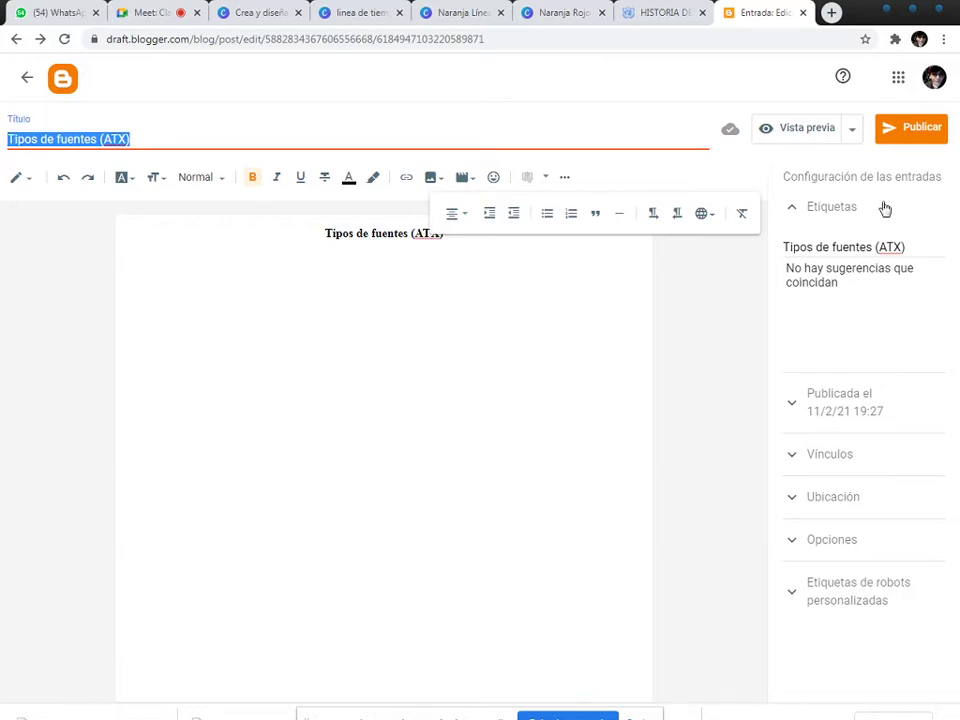
{"action": "left_click_drag", "start_coordinate": [906, 248], "coordinate": [782, 249]}
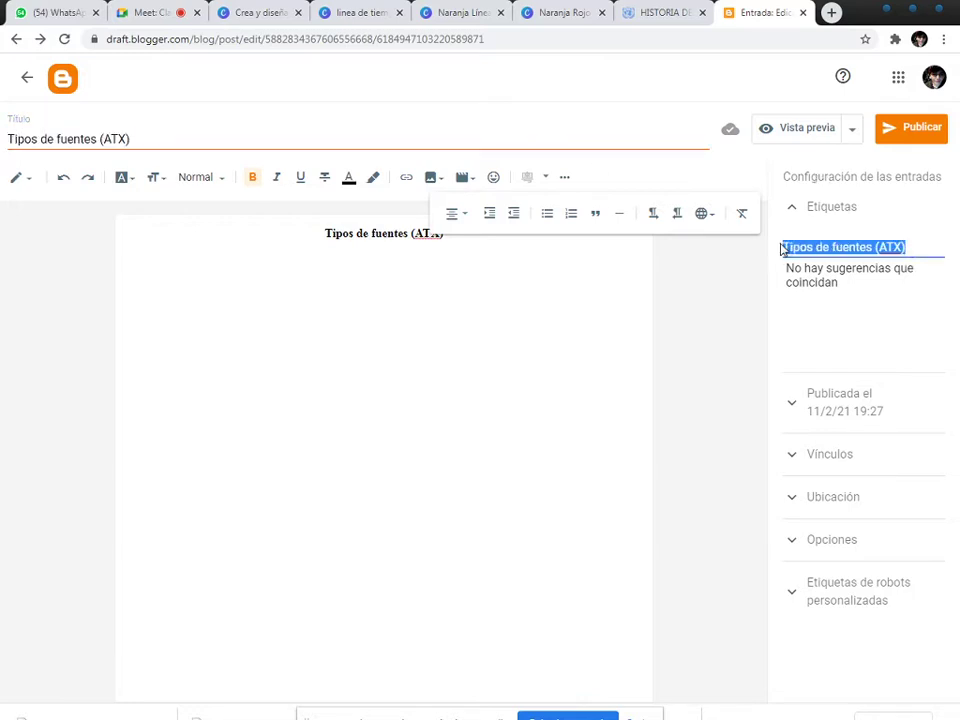
{"action": "left_click", "coordinate": [851, 134]}
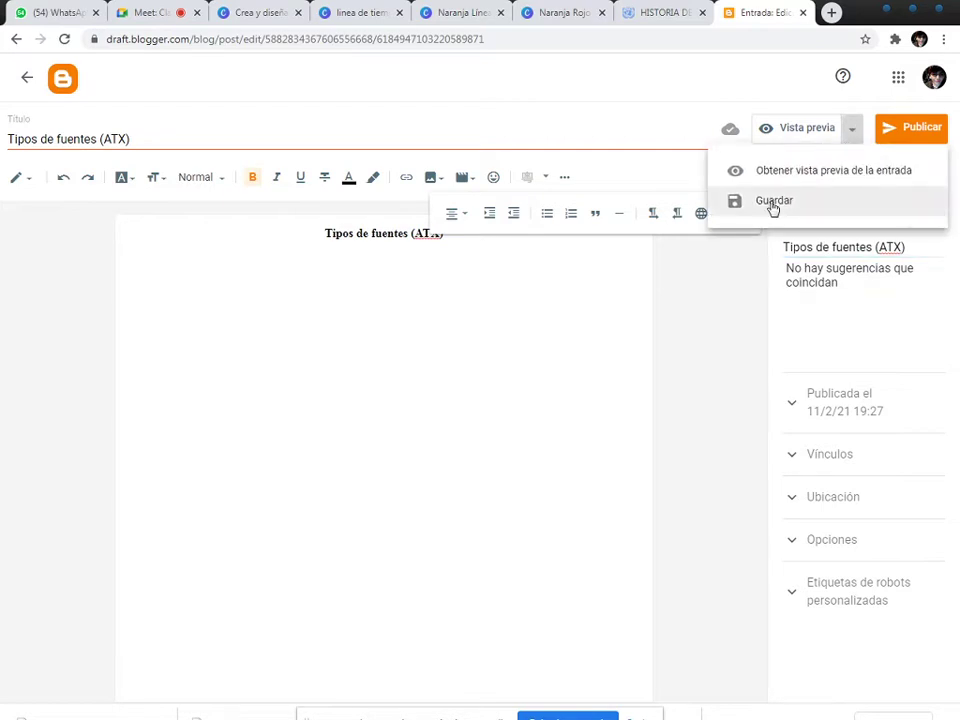
{"action": "left_click", "coordinate": [870, 176]}
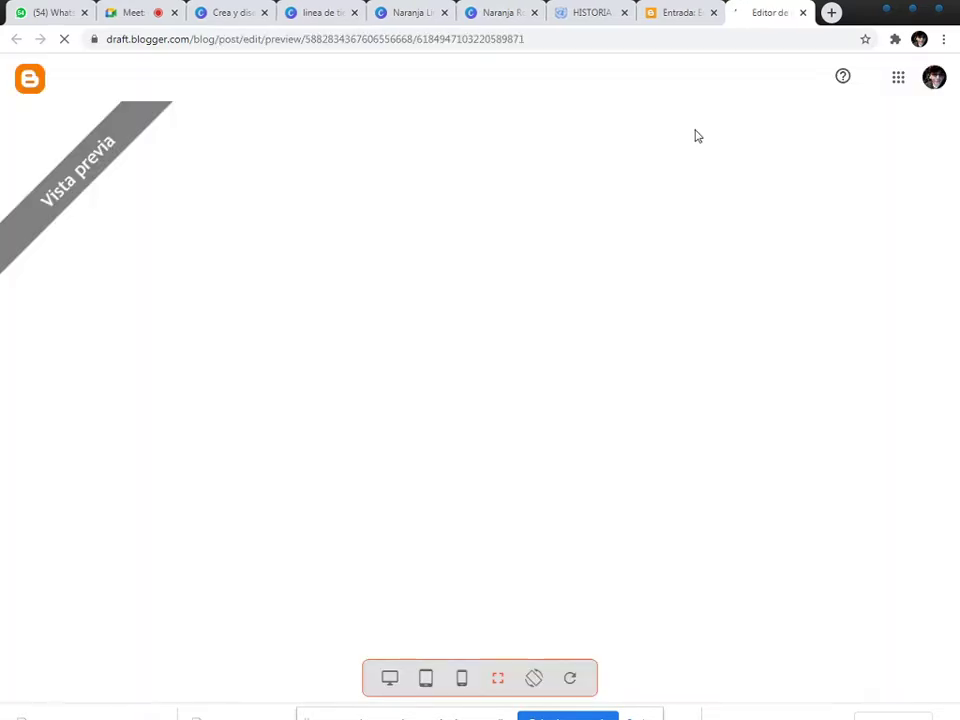
{"action": "left_click", "coordinate": [686, 17]}
{"action": "left_click", "coordinate": [775, 20]}
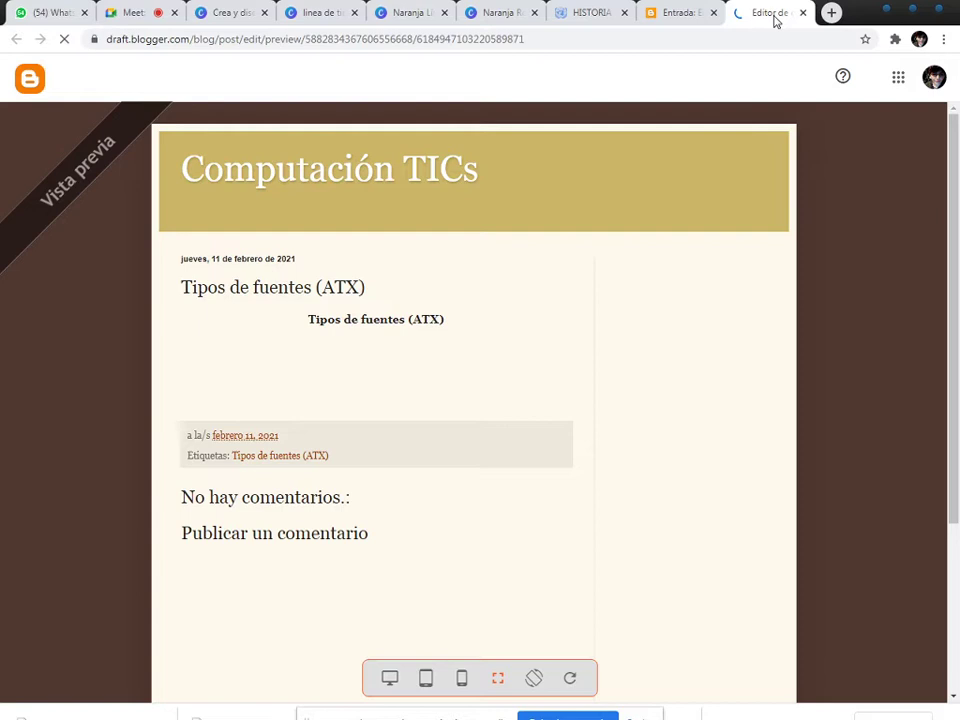
{"action": "left_click", "coordinate": [680, 13]}
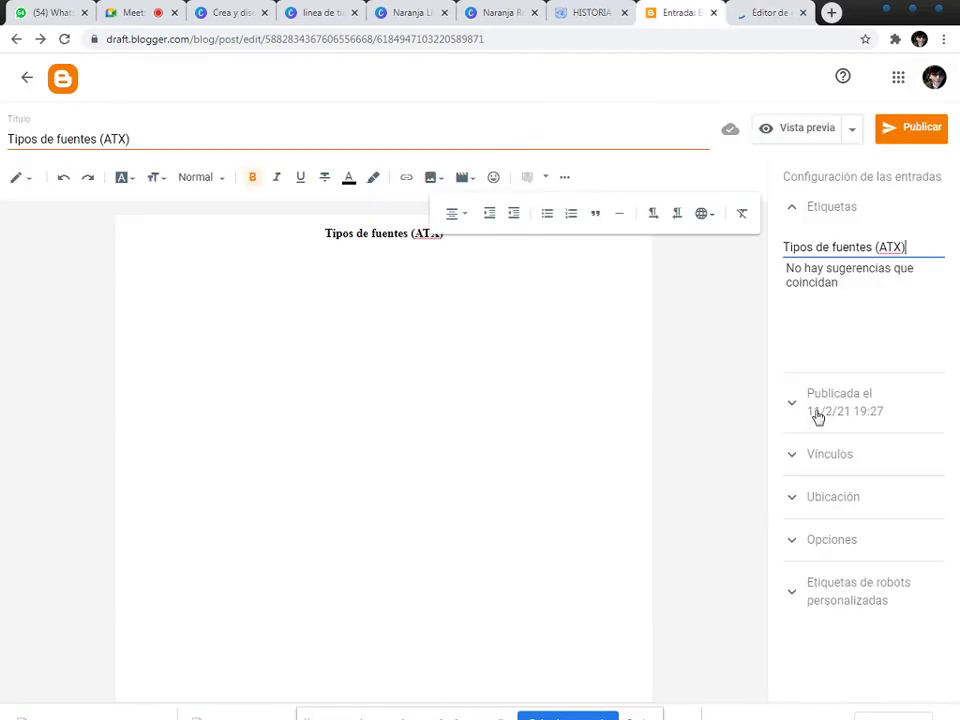
Set the post's publication date to automatic and save the post
{"action": "left_click", "coordinate": [840, 412]}
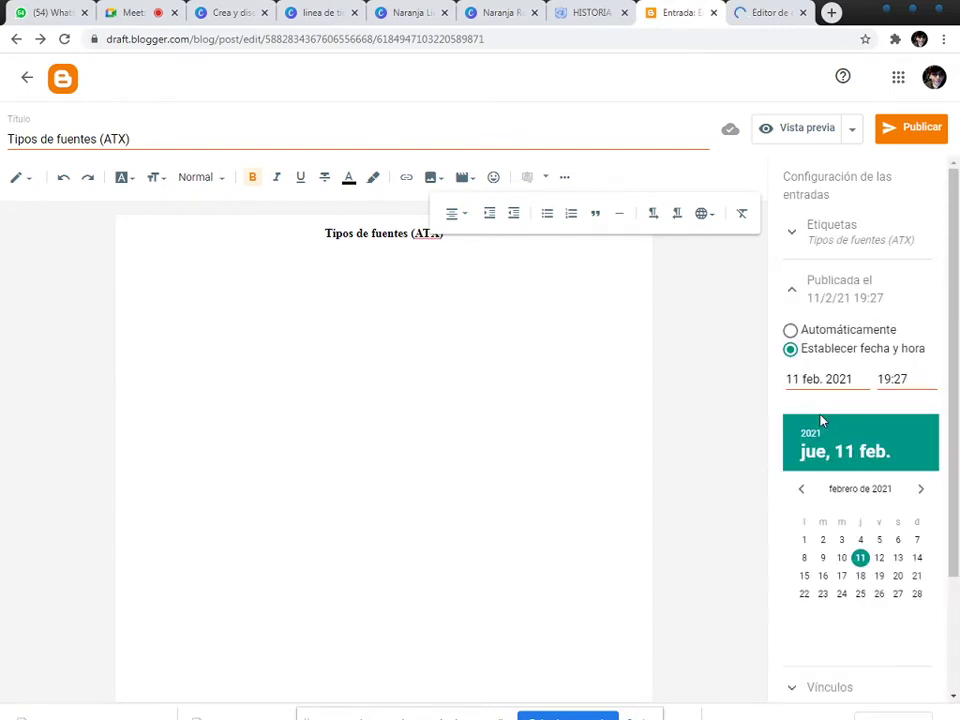
{"action": "left_click", "coordinate": [790, 330]}
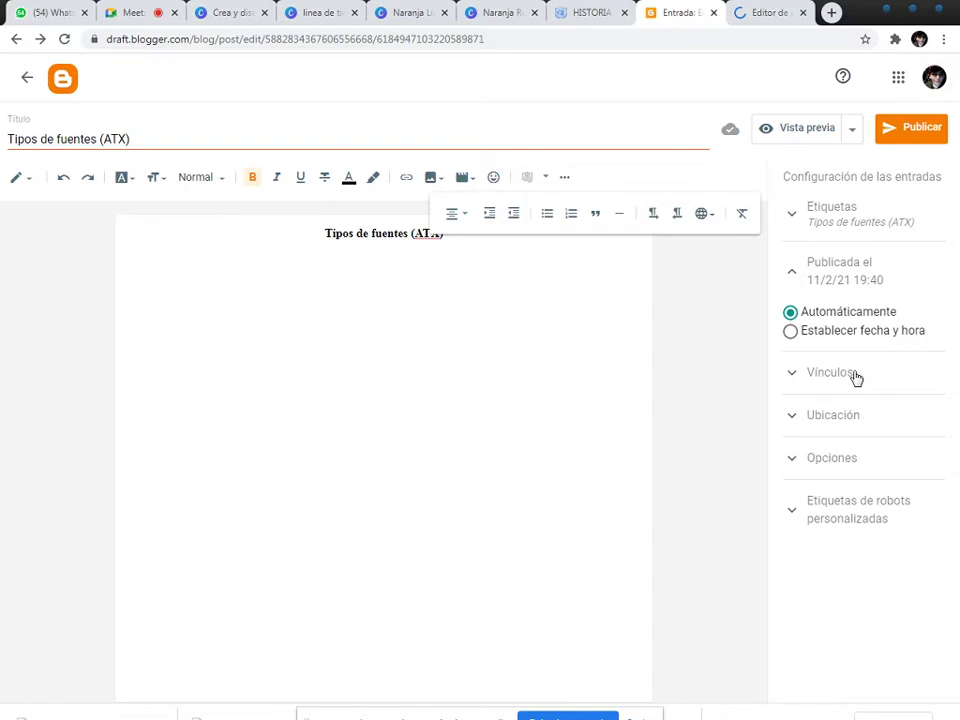
{"action": "left_click", "coordinate": [852, 128]}
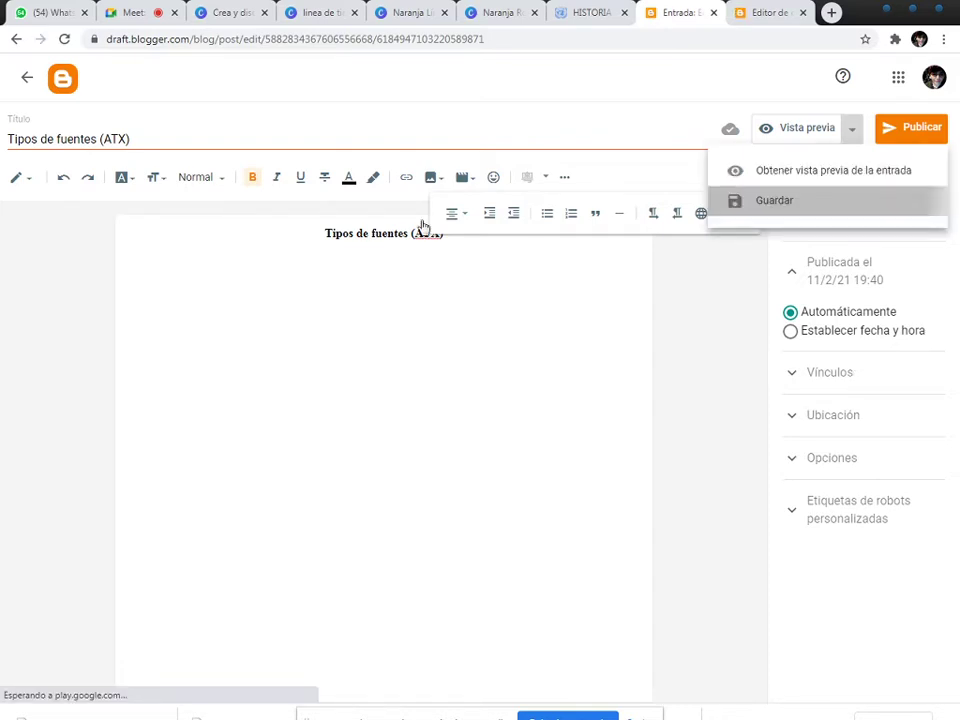
{"action": "left_click", "coordinate": [555, 278]}
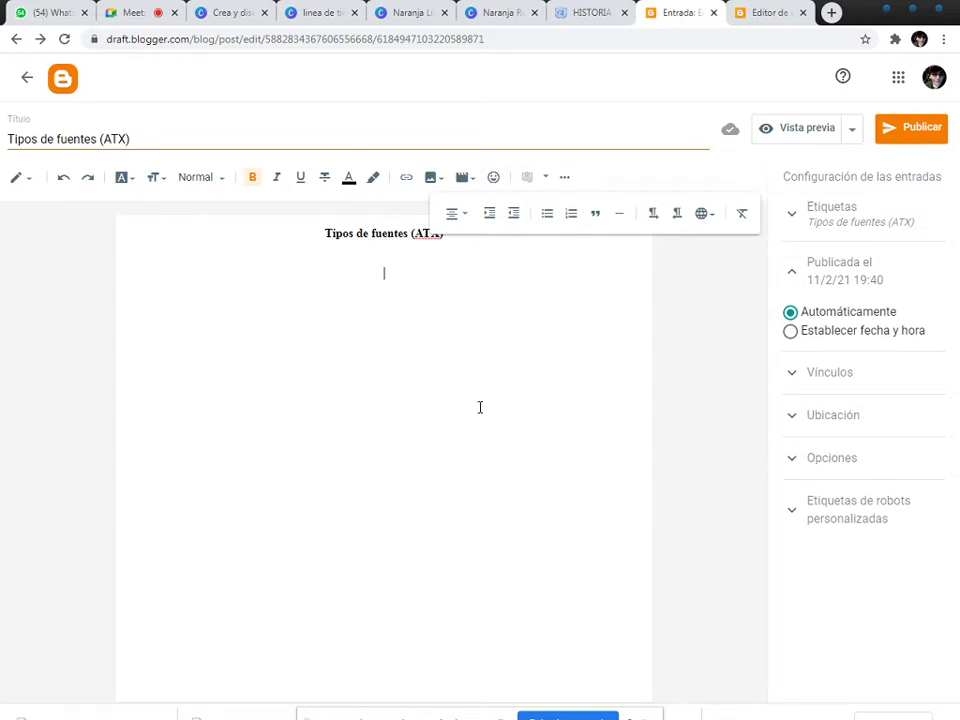
Return to the blog's post list and open an untitled post containing the text "tic"
{"action": "left_click", "coordinate": [27, 77]}
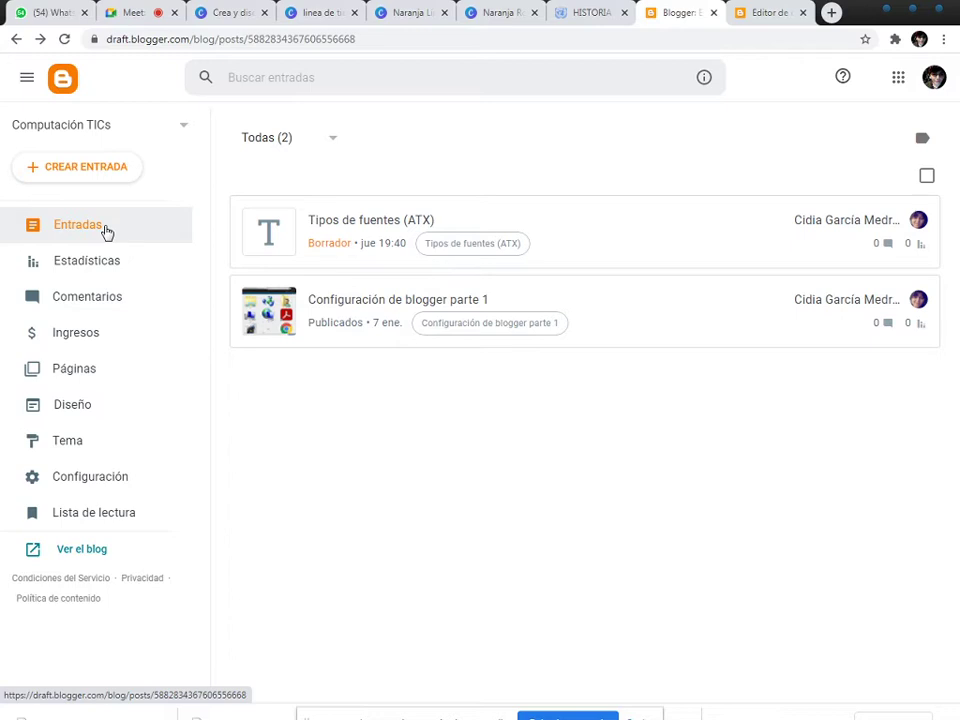
{"action": "left_click", "coordinate": [868, 252]}
{"action": "left_click", "coordinate": [363, 266]}
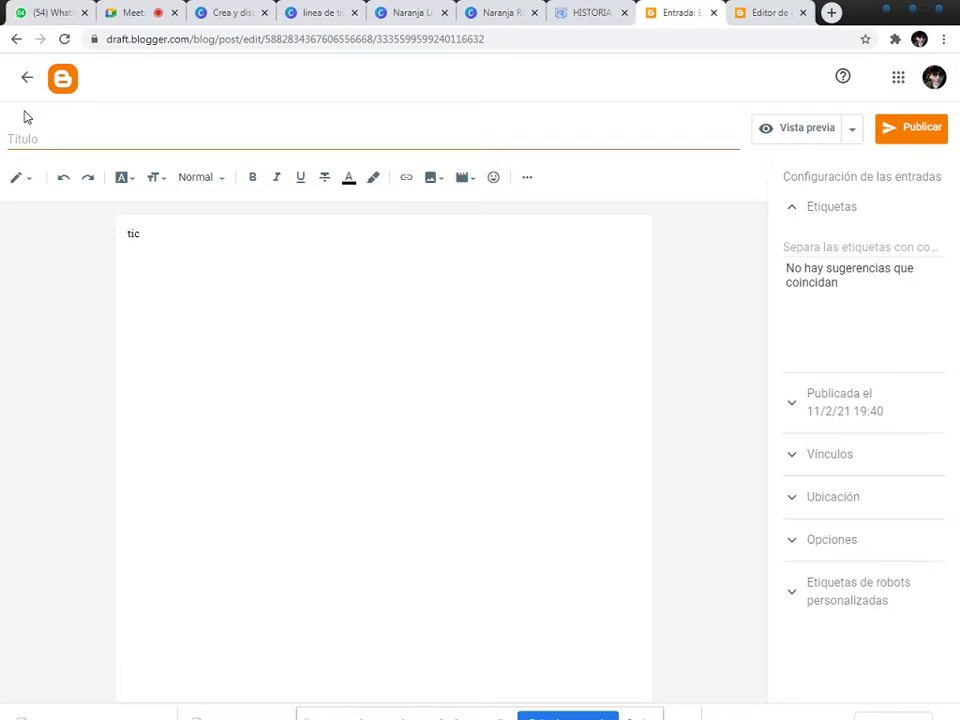
Leave the untitled post and open the "Microsoft Office (instalación)" draft from the blog's page list
{"action": "left_click", "coordinate": [27, 77]}
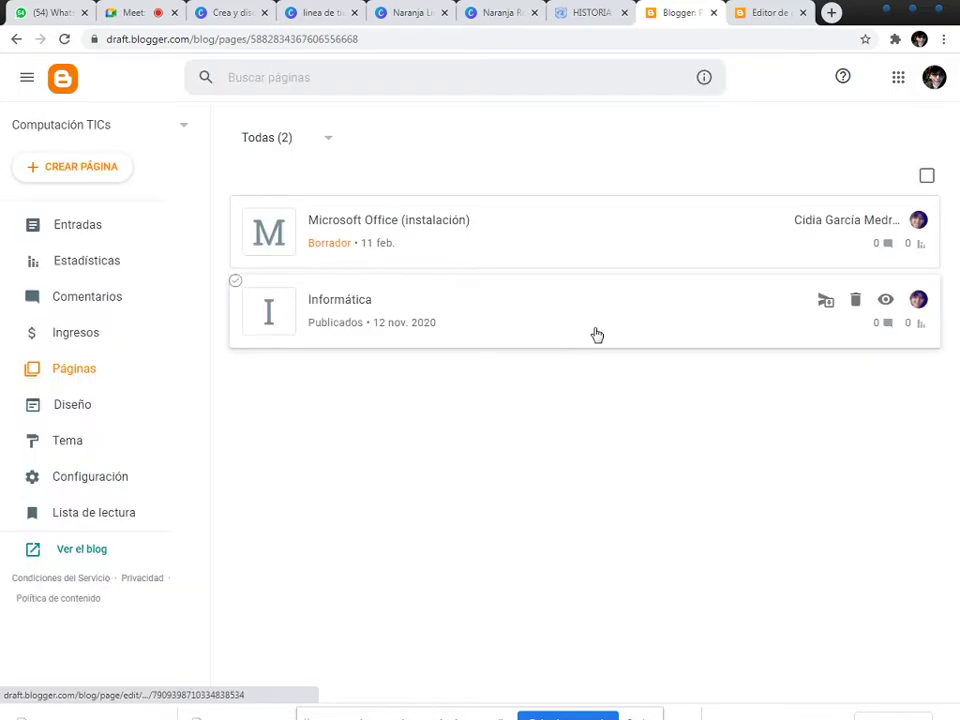
{"action": "left_click", "coordinate": [585, 219]}
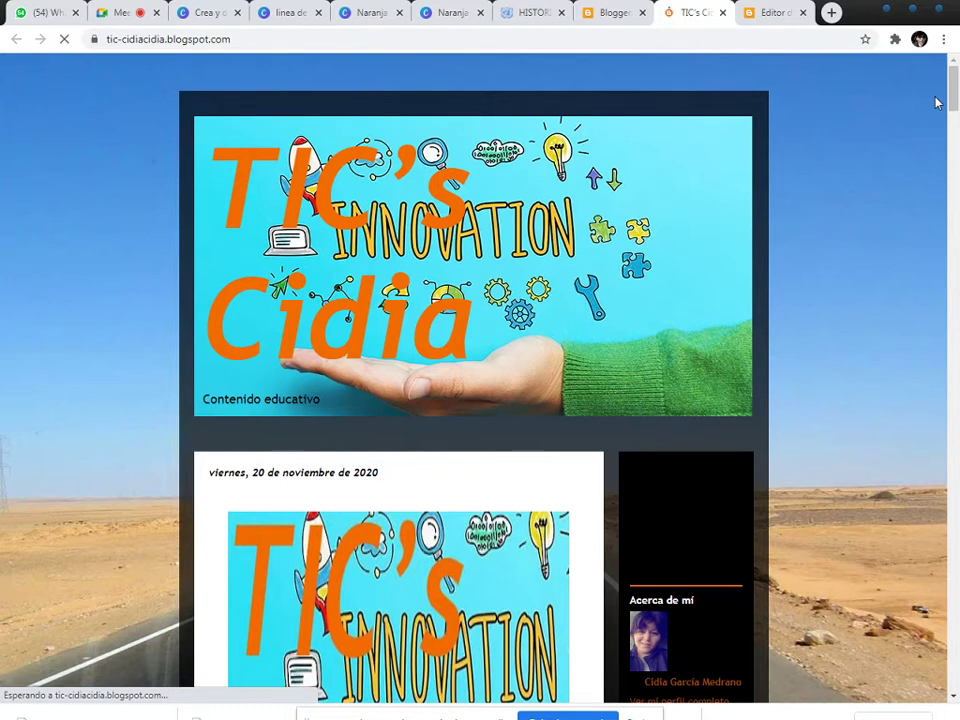
Look through the posts of the published TIC's educational blog, down to the CD burning entry
{"action": "scroll", "coordinate": [370, 490], "scroll_direction": "down", "scroll_amount": 10}
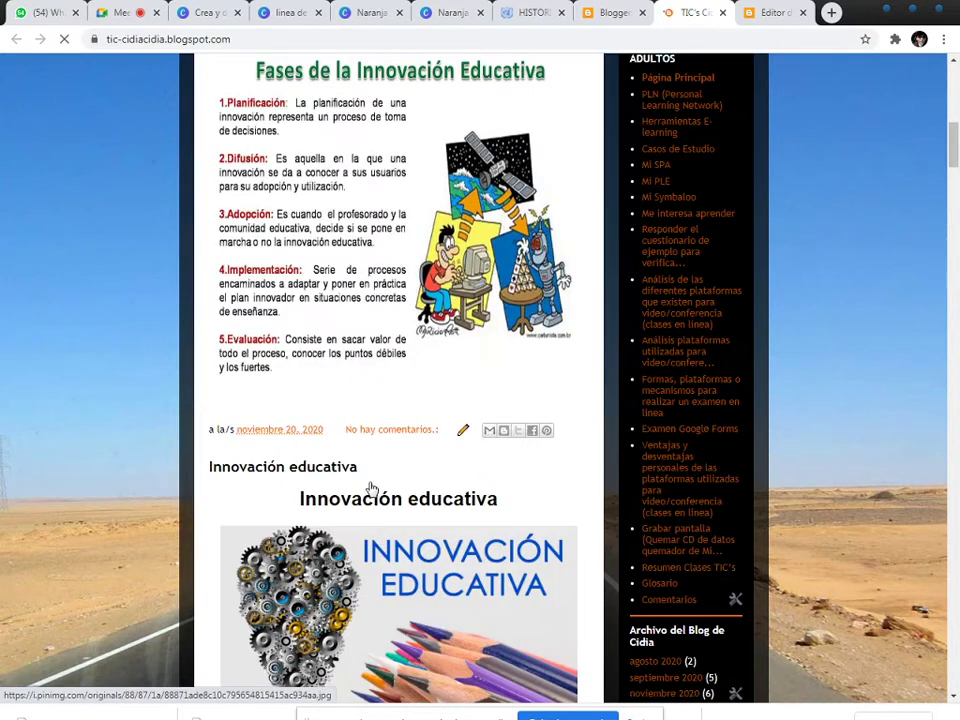
{"action": "scroll", "coordinate": [381, 511], "scroll_direction": "down", "scroll_amount": 10}
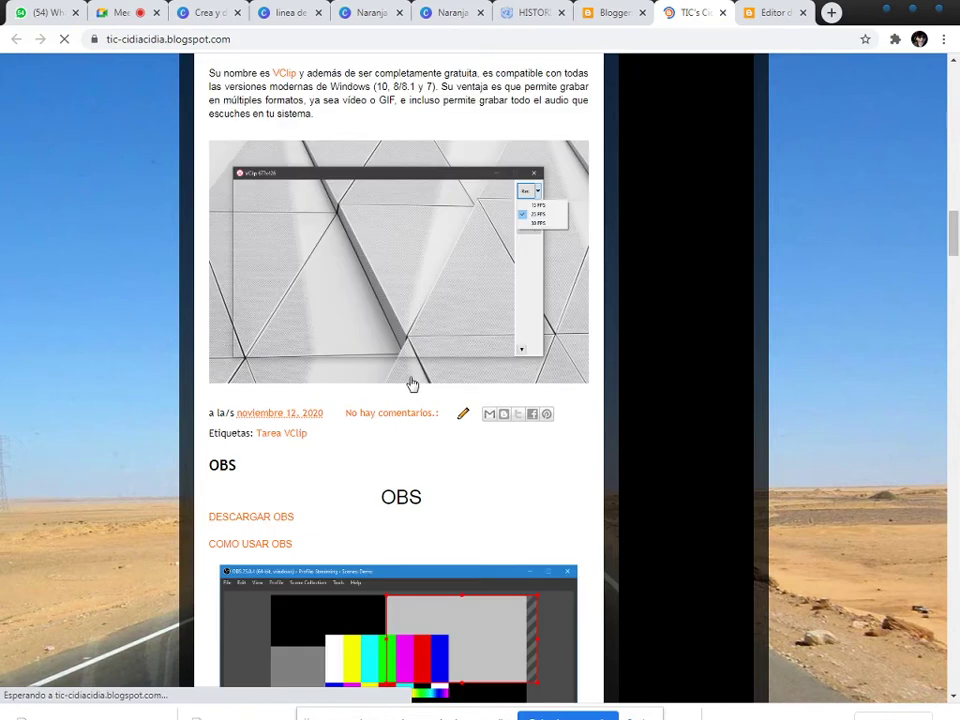
{"action": "scroll", "coordinate": [413, 384], "scroll_direction": "down", "scroll_amount": 7}
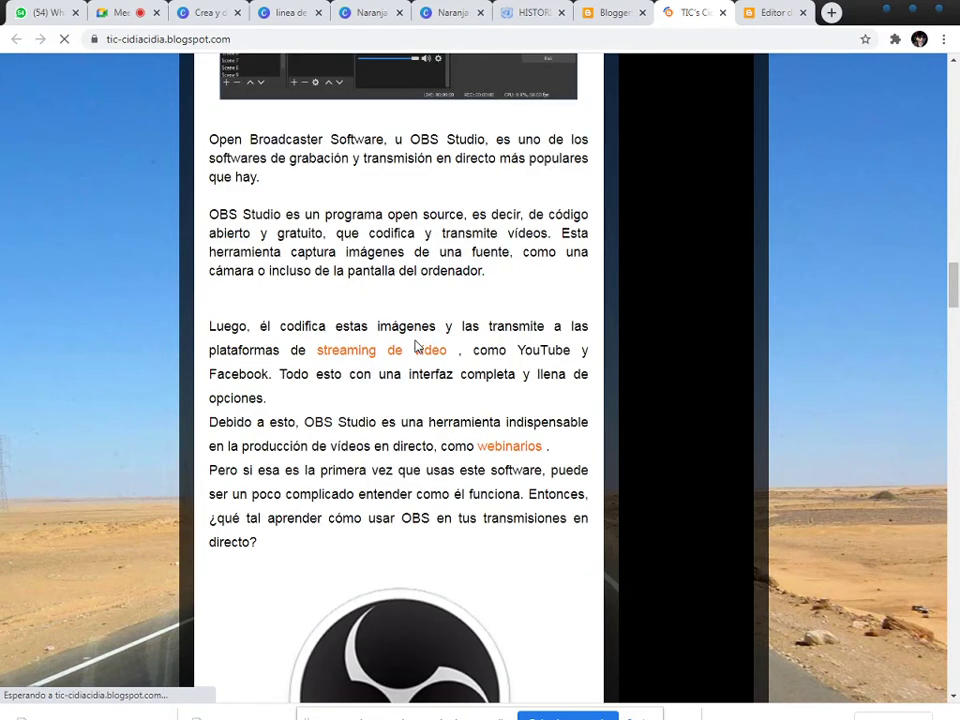
{"action": "scroll", "coordinate": [415, 348], "scroll_direction": "down", "scroll_amount": 10}
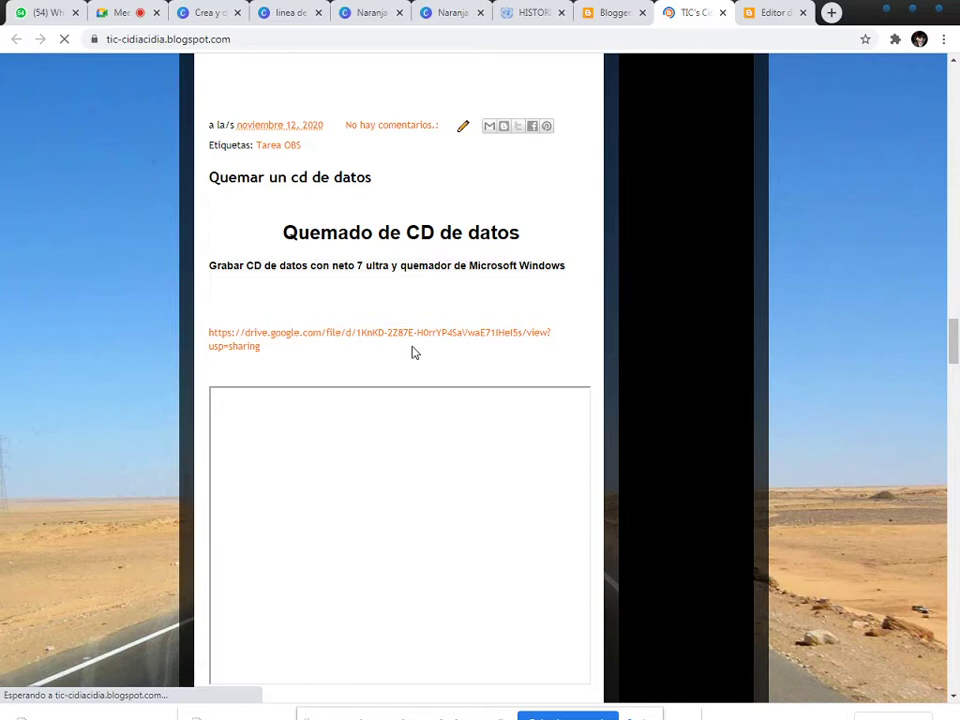
Return to Blogger and review the TIC's blog's theme gallery and the list of Google apps
{"action": "key", "text": "ctrl+shift+Tab"}
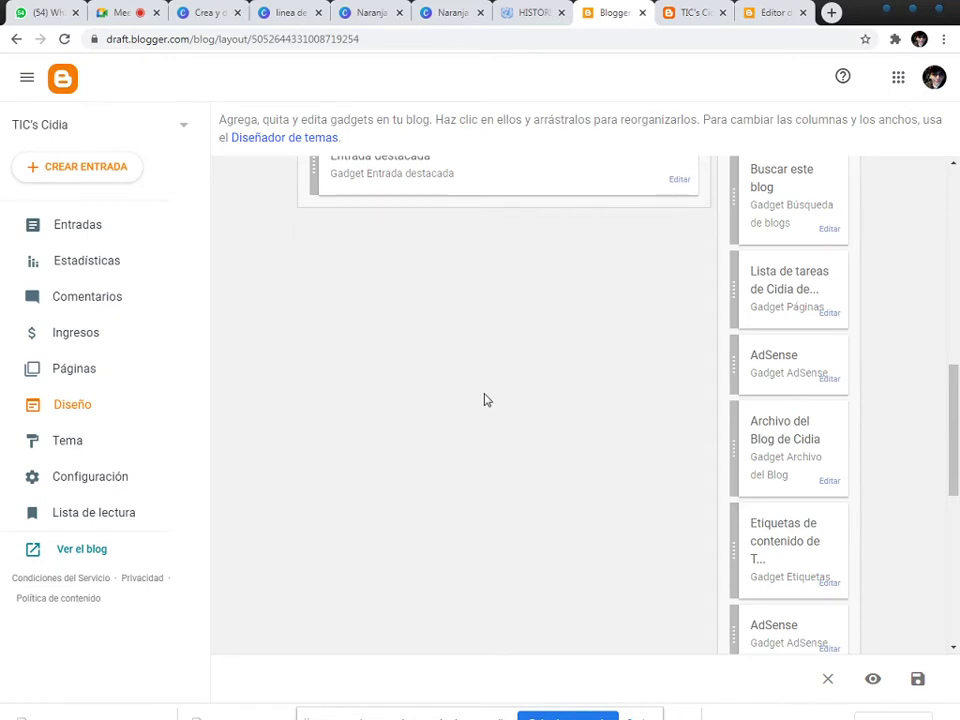
{"action": "key", "text": "alt+Left"}
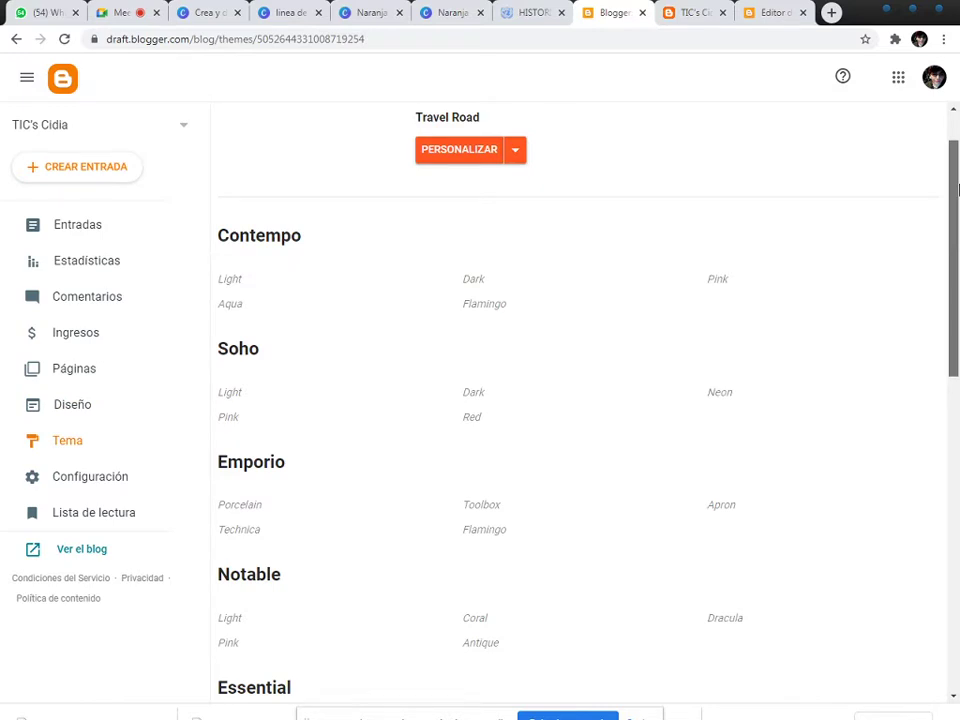
{"action": "left_click_drag", "start_coordinate": [957, 187], "coordinate": [957, 297]}
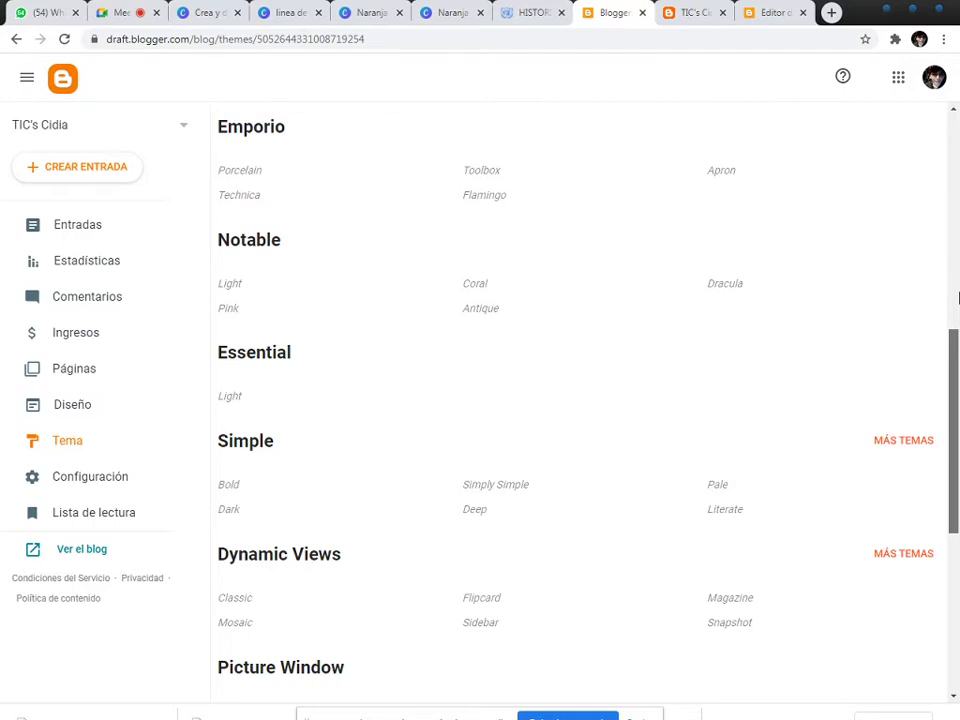
{"action": "left_click", "coordinate": [900, 80]}
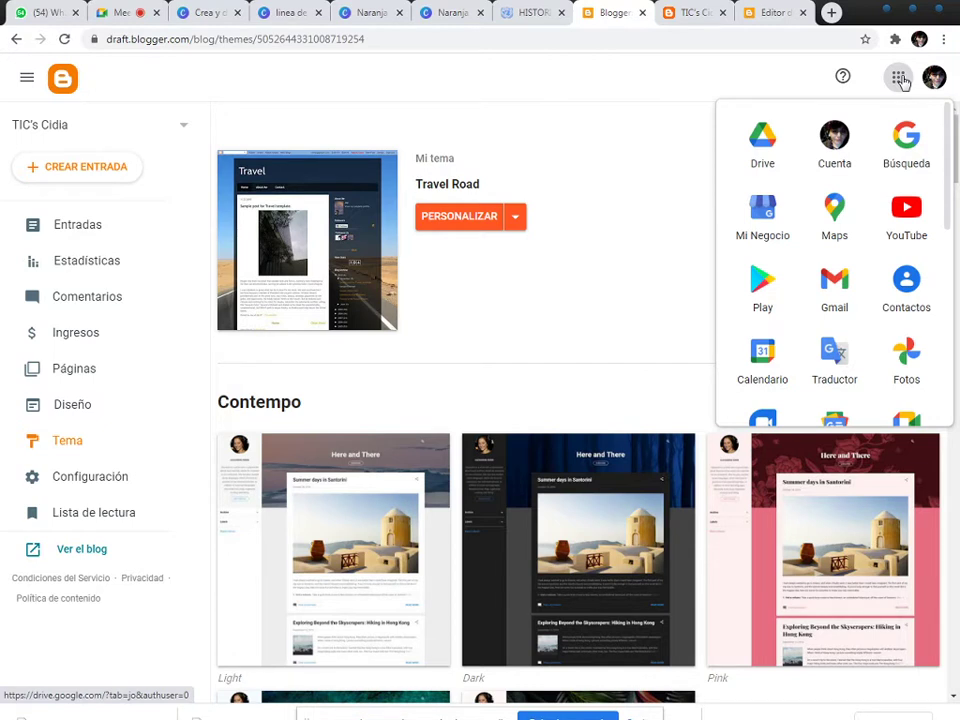
{"action": "scroll", "coordinate": [906, 140], "scroll_direction": "down", "scroll_amount": 3}
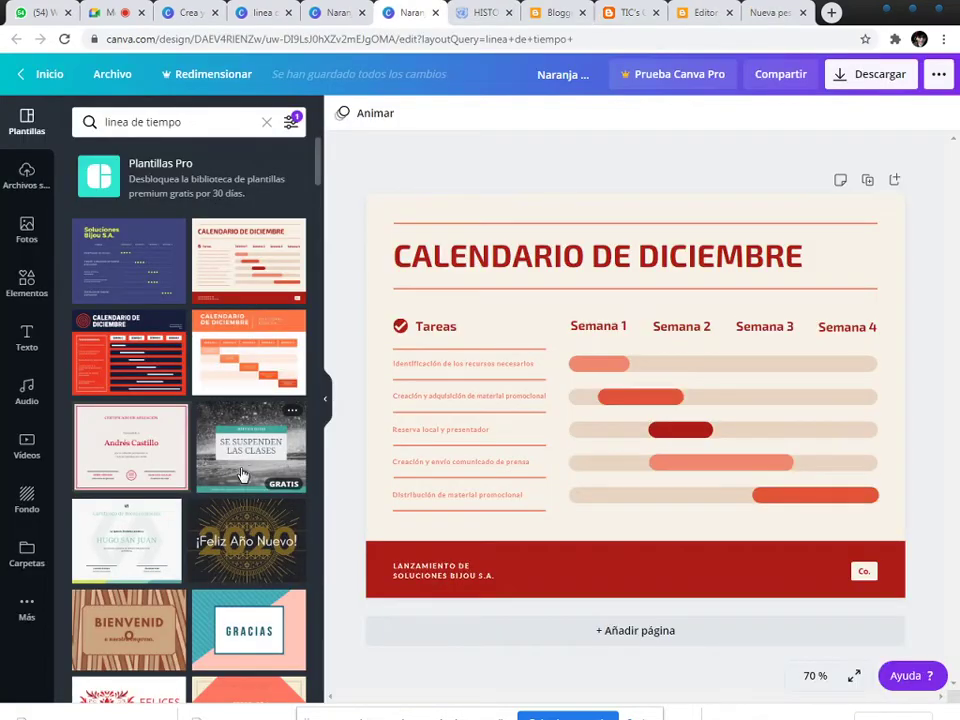
Browse the "linea de tiempo" templates in Canva and view the Google Sites listing in the Chrome Web Store
{"action": "scroll", "coordinate": [153, 484], "scroll_direction": "down", "scroll_amount": 3}
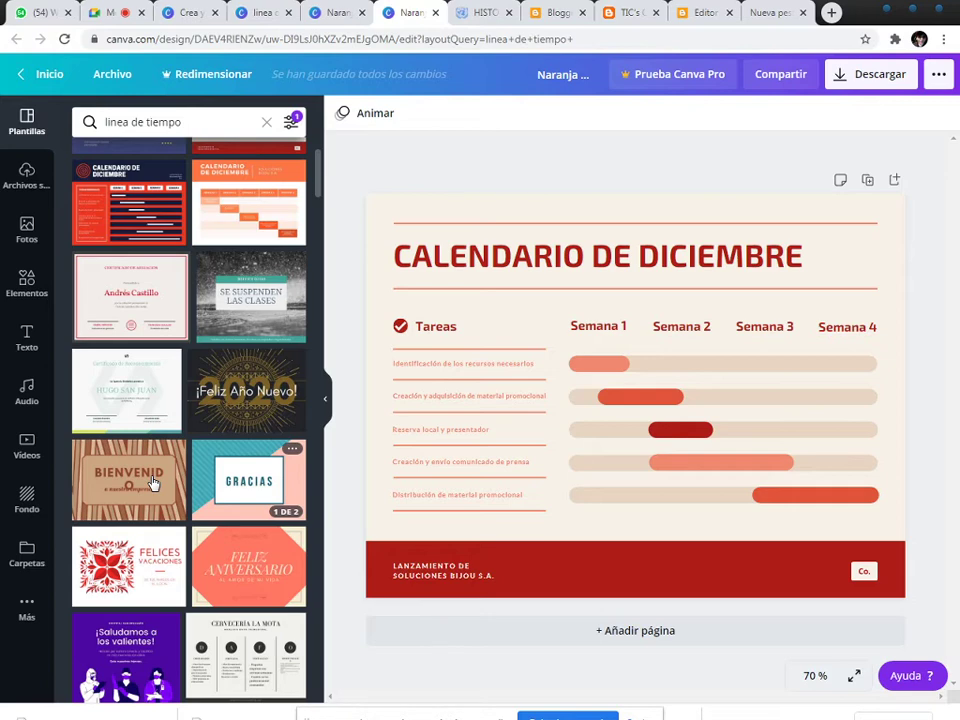
{"action": "scroll", "coordinate": [153, 484], "scroll_direction": "down", "scroll_amount": 5}
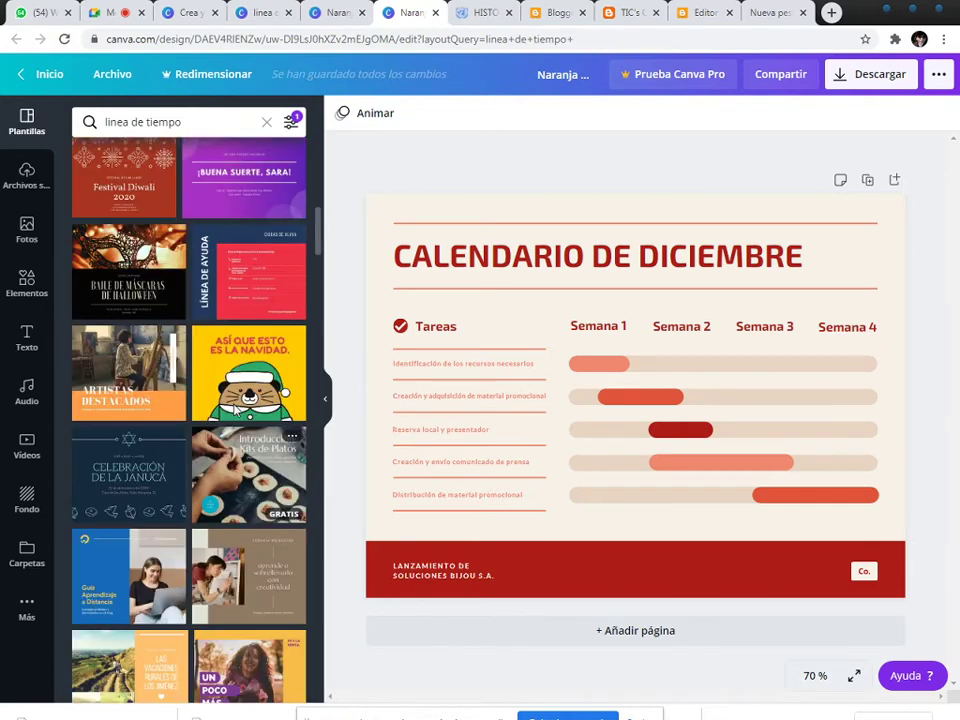
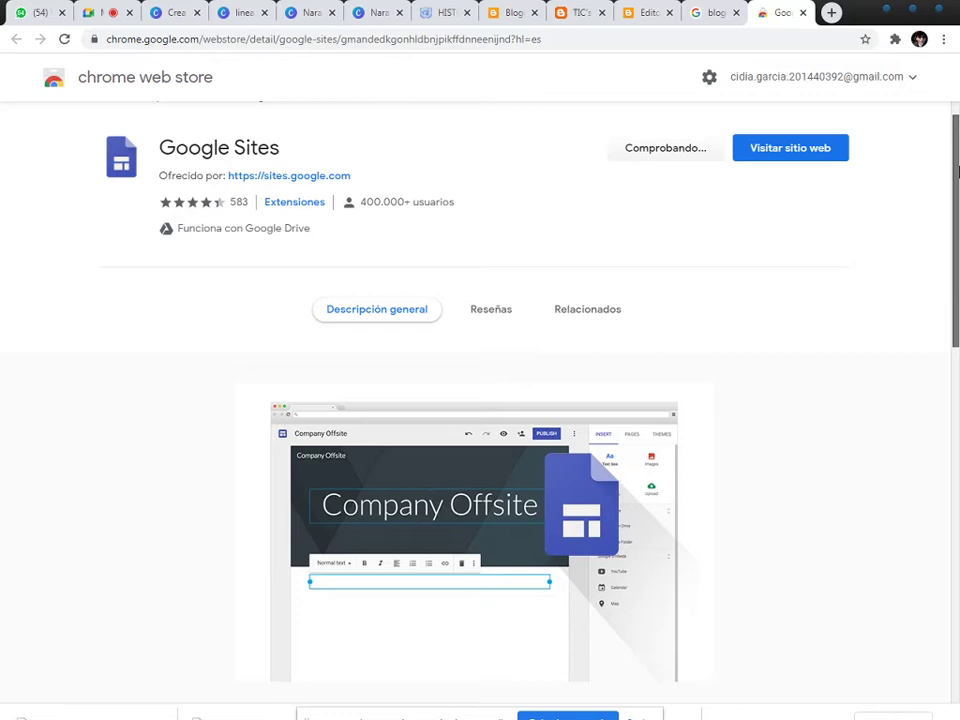
{"action": "scroll", "coordinate": [787, 82], "scroll_direction": "up", "scroll_amount": 1}
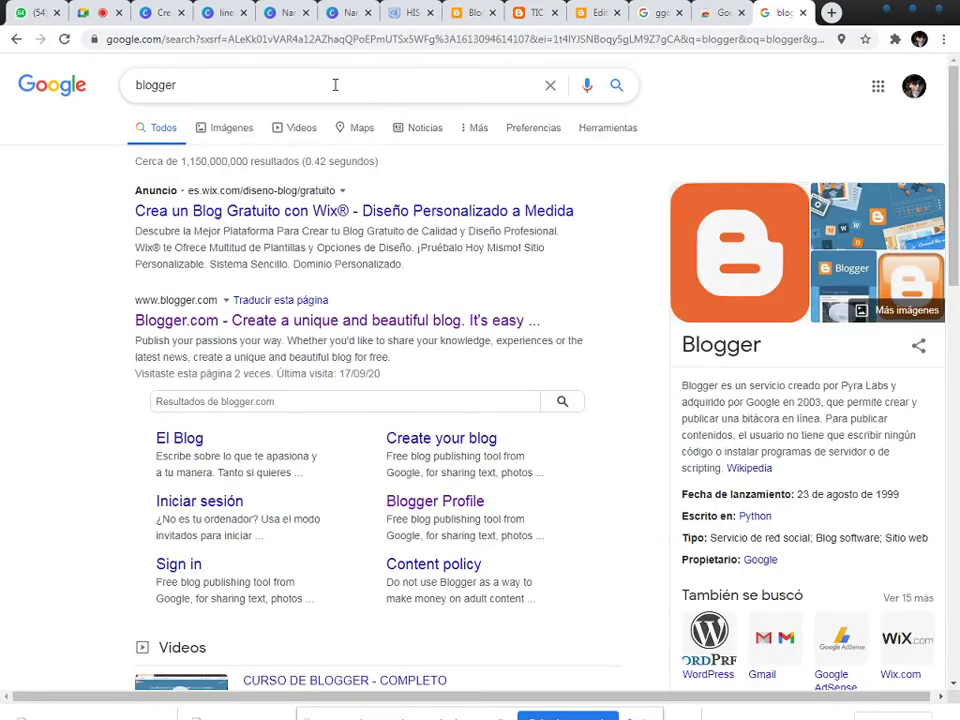
Search Google for "blogger iniciar sesion" and for "google sites"
{"action": "left_click", "coordinate": [335, 85]}
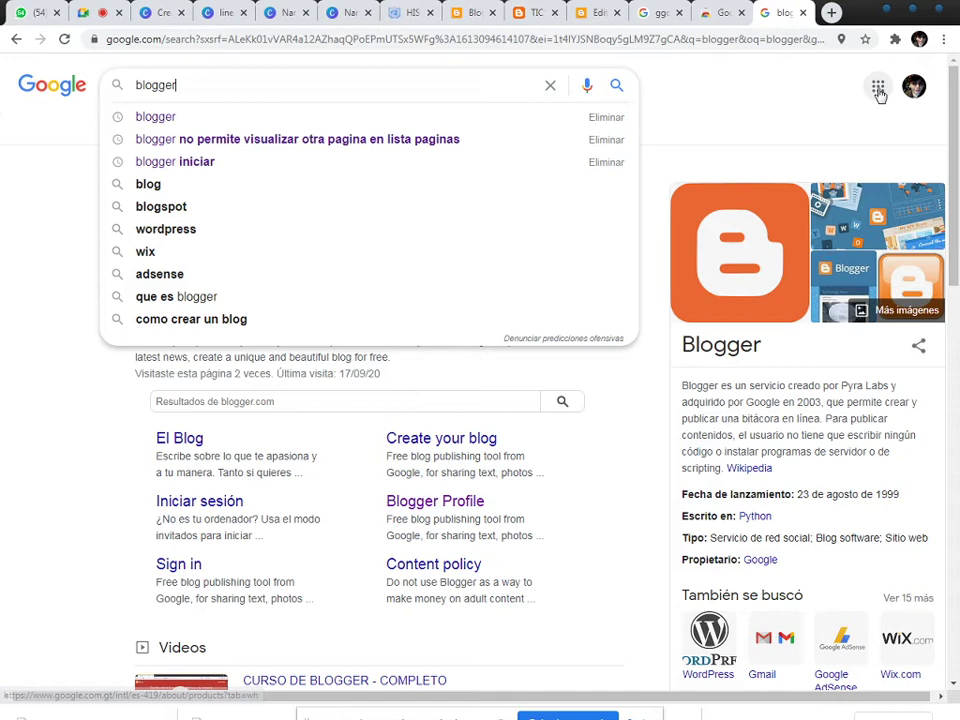
{"action": "left_click", "coordinate": [175, 161]}
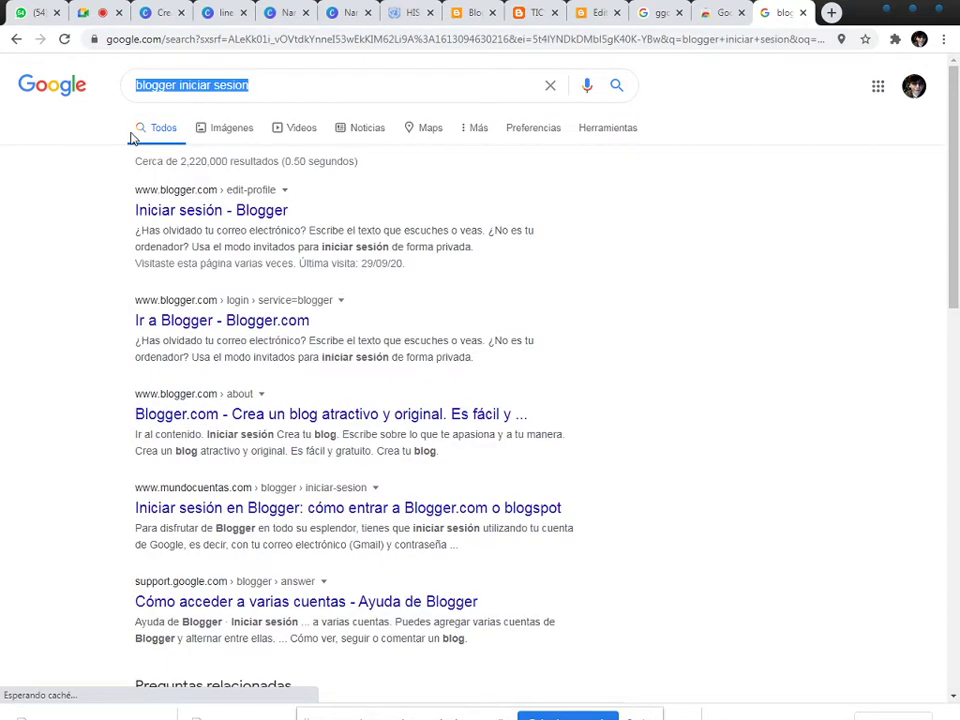
{"action": "type", "text": "ggo"}
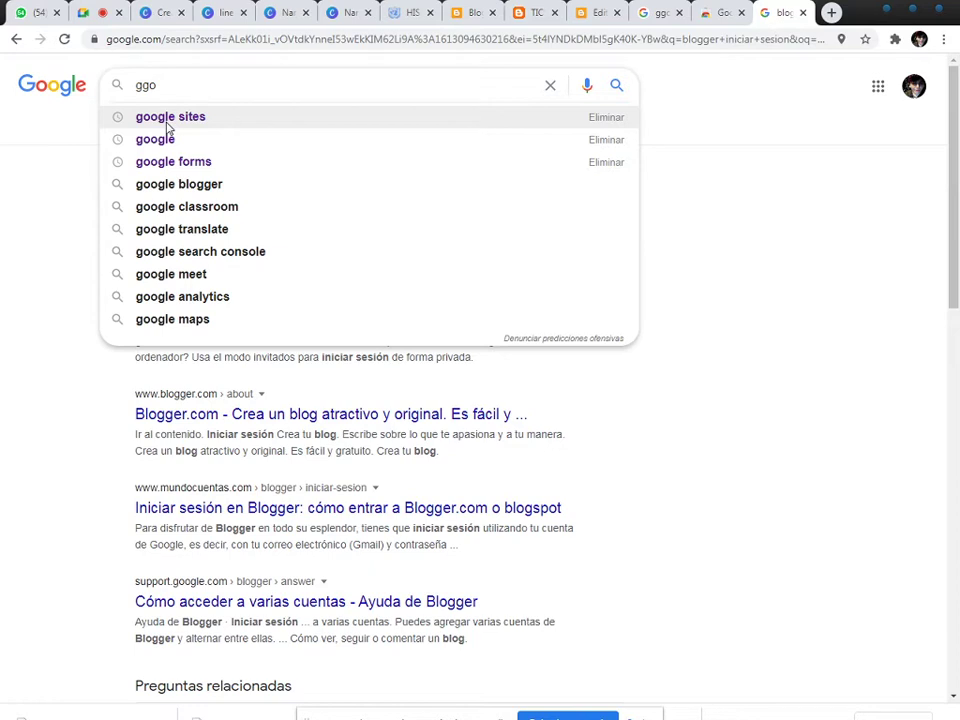
{"action": "left_click", "coordinate": [169, 118]}
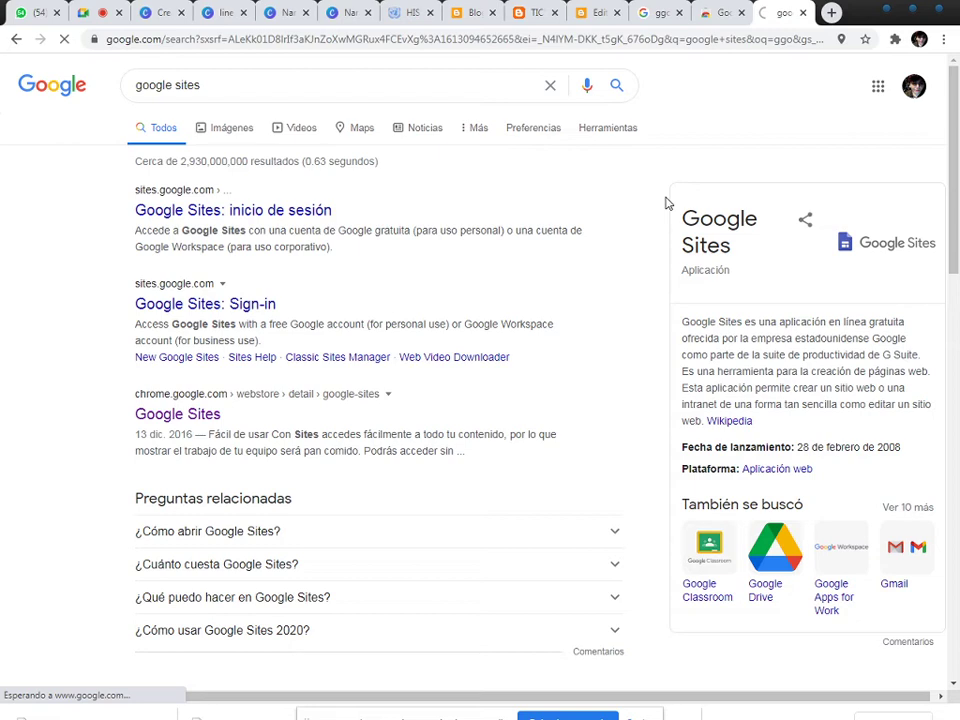
Switch to the "Centro de ayuda" site in the Google Sites editor and open its settings
{"action": "left_click", "coordinate": [15, 40]}
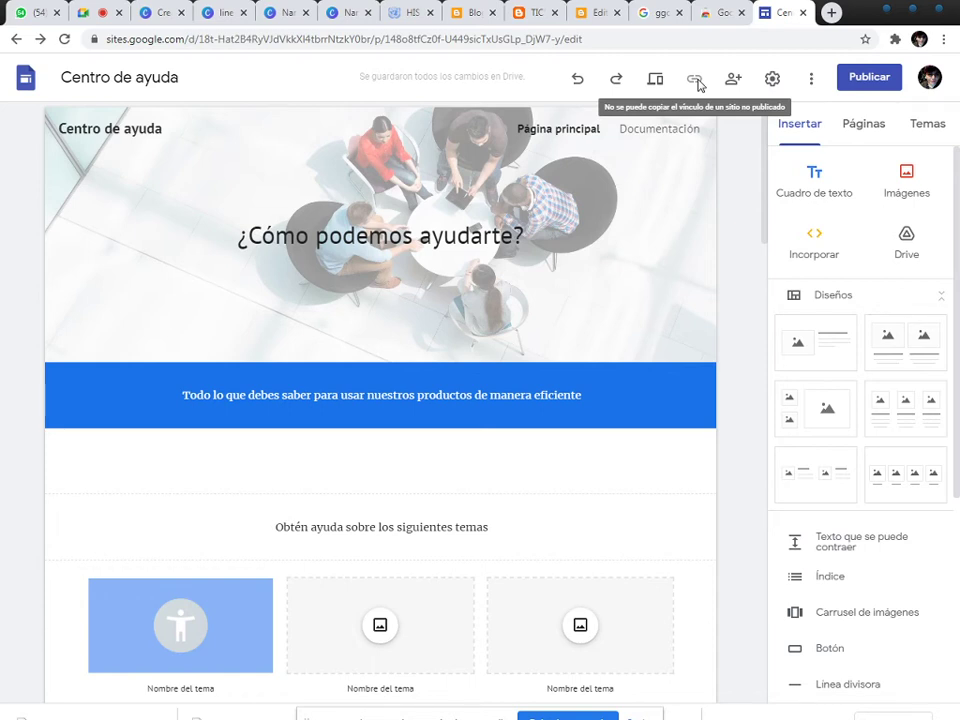
{"action": "left_click", "coordinate": [772, 81]}
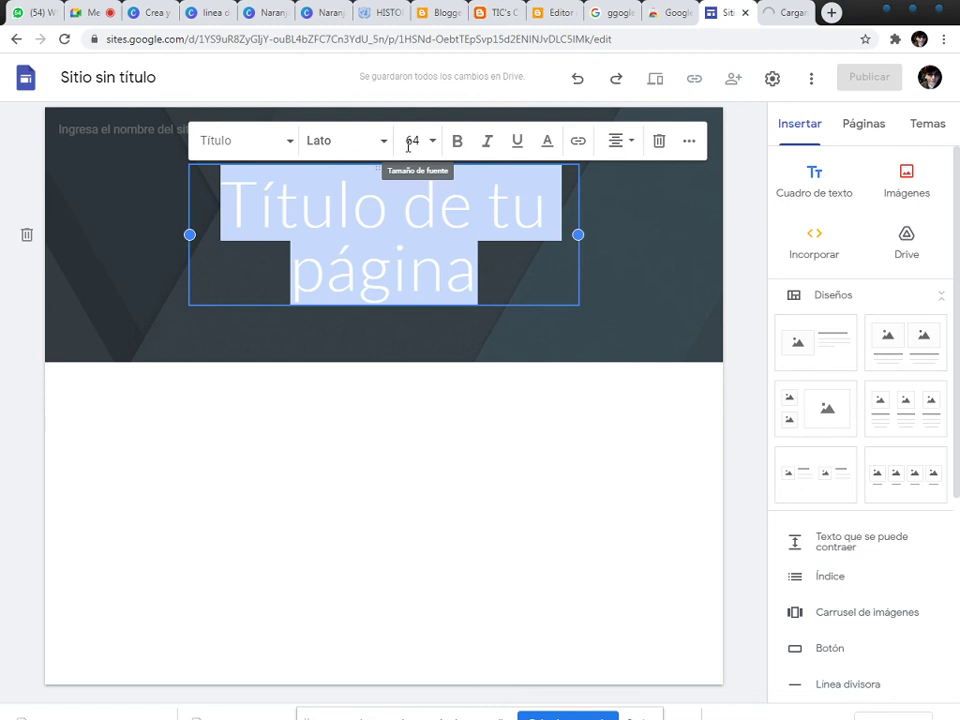
Replace the page title placeholder in the untitled site's header with "Informática", including the accent
{"action": "type", "text": "Informatica"}
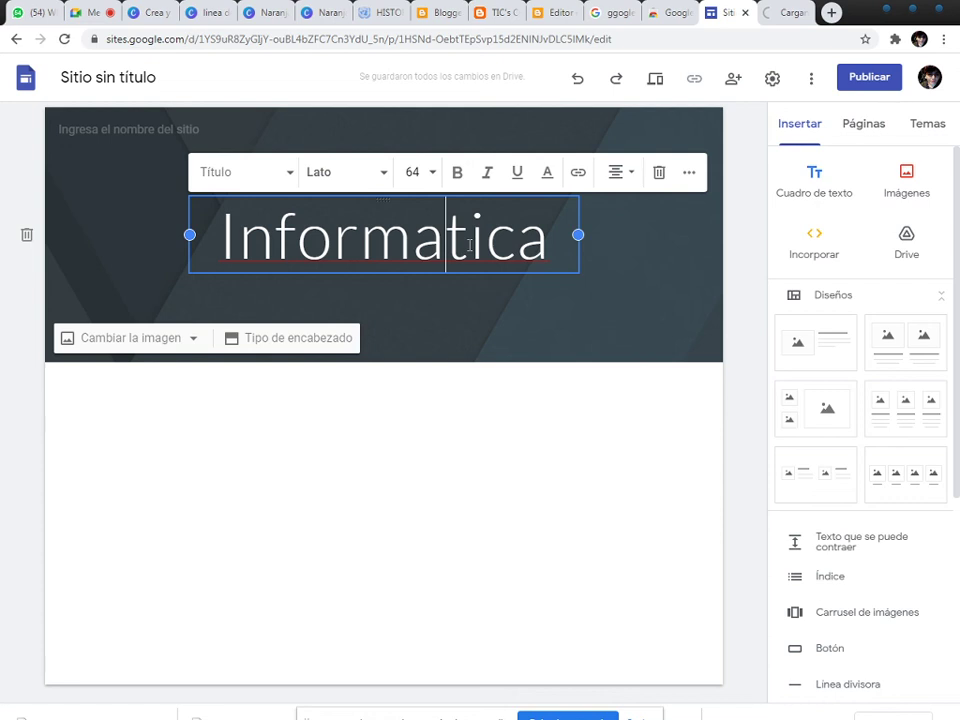
{"action": "key", "text": "BackSpace"}
{"action": "type", "text": "á"}
Name the site "Cidia Informática" in the site name area of the header
{"action": "left_click", "coordinate": [152, 130]}
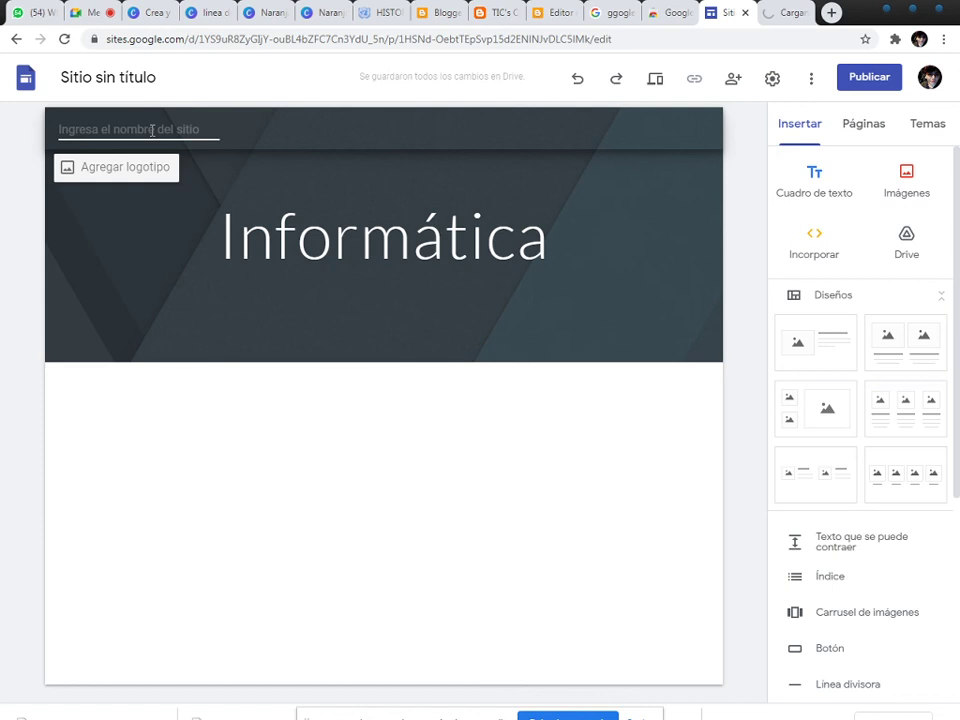
{"action": "type", "text": "Ci"}
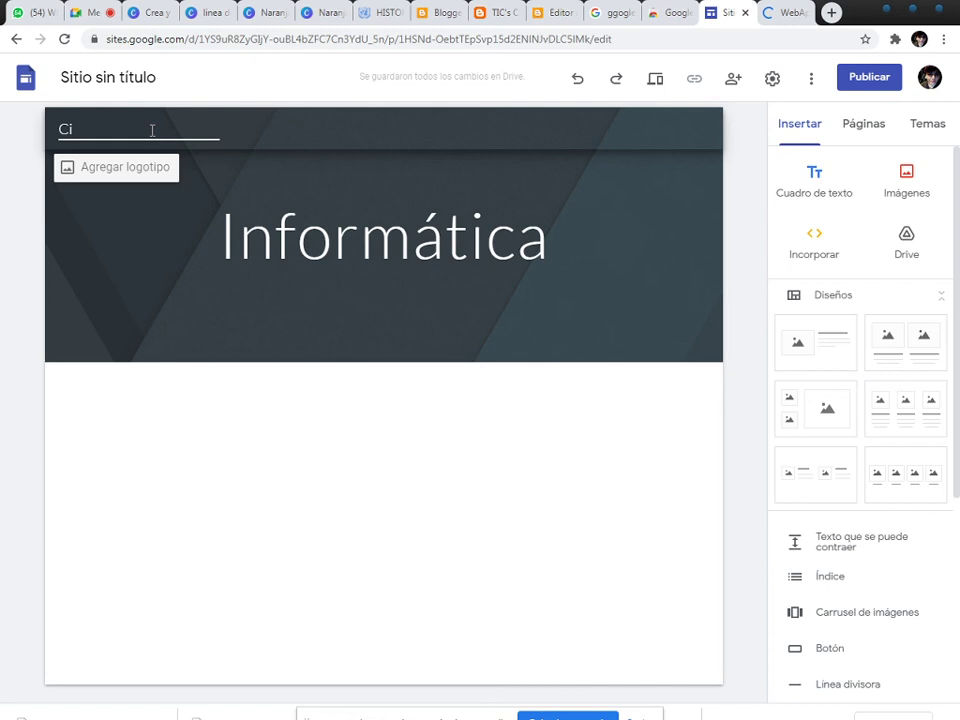
{"action": "type", "text": "dia Informática"}
{"action": "left_click", "coordinate": [209, 357]}
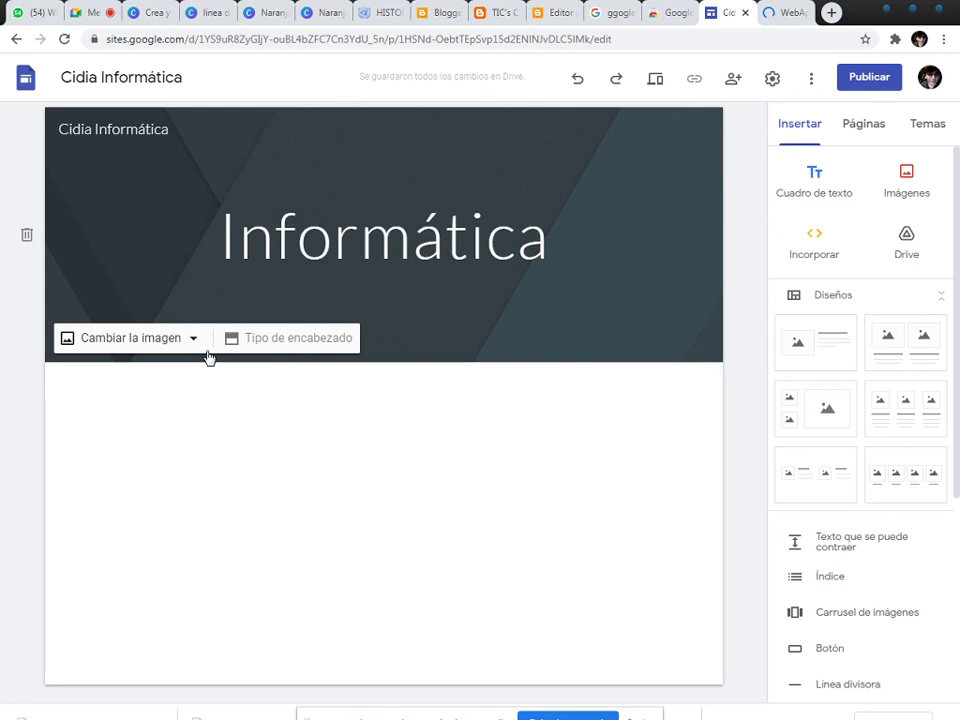